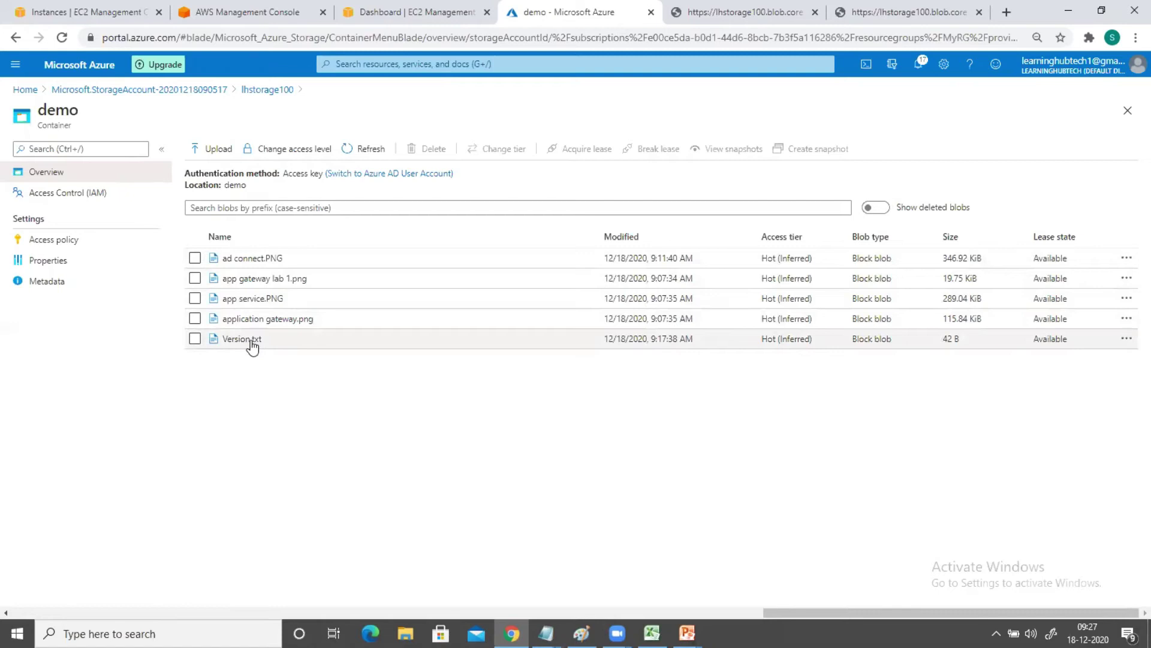
- View the text contents of the Version.txt blob in the demo container, then close its details
left_click(251, 340)
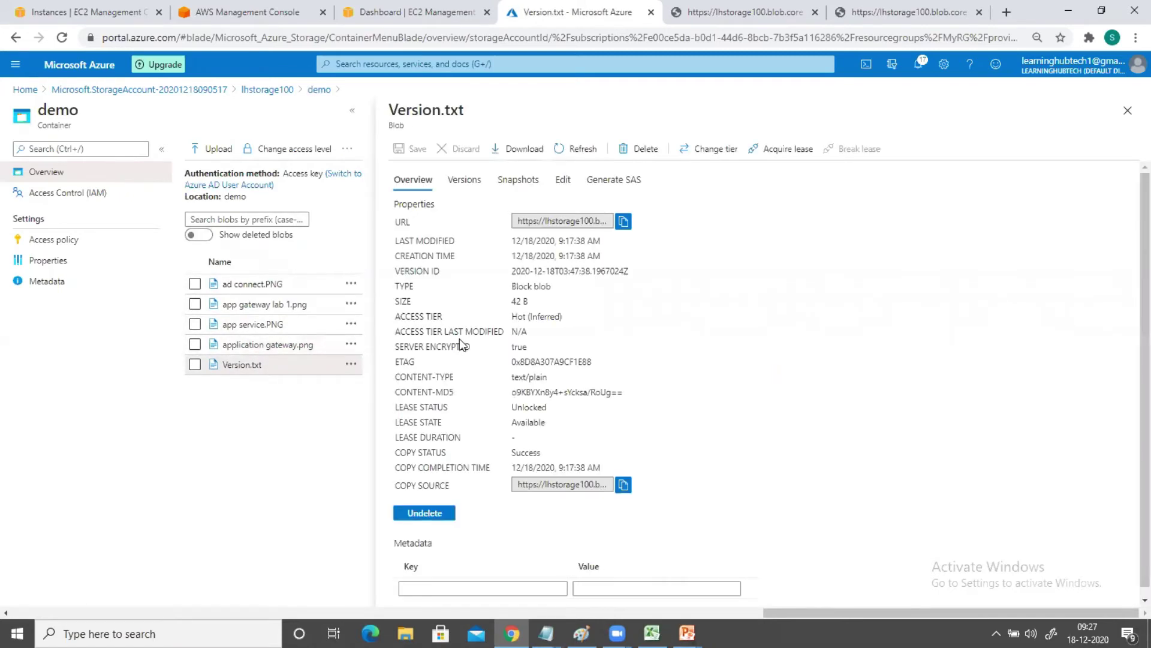
left_click(563, 181)
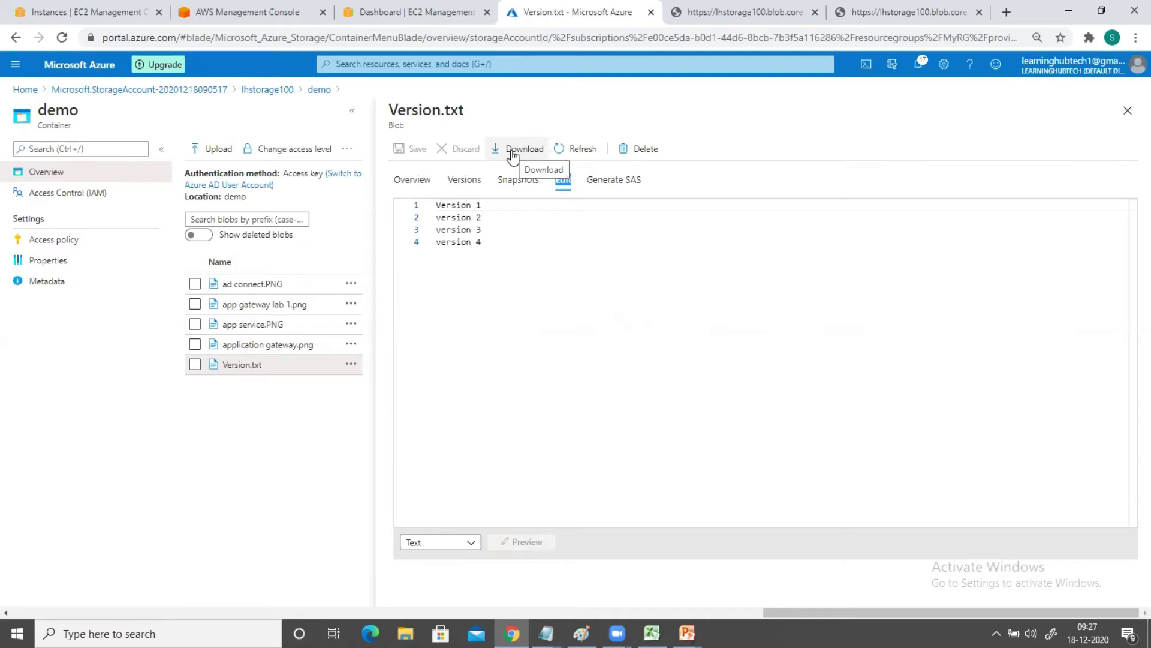
left_click(1127, 110)
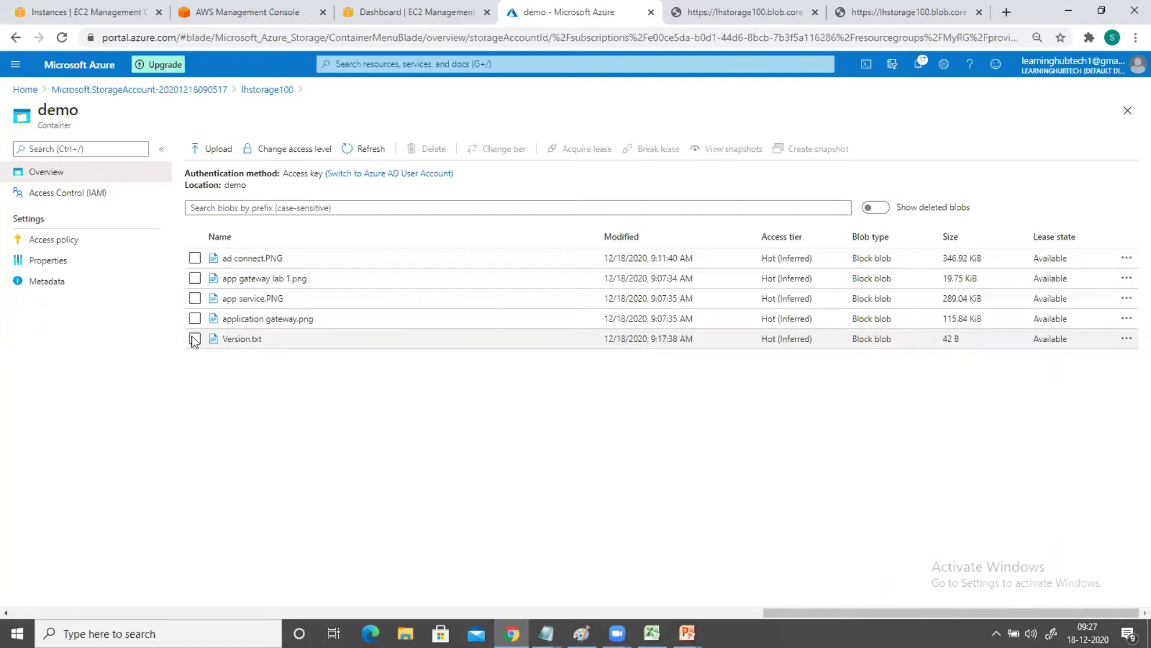
- Change the access tier of the Version.txt blob to Cool, save it and return to the blob list
left_click(232, 341)
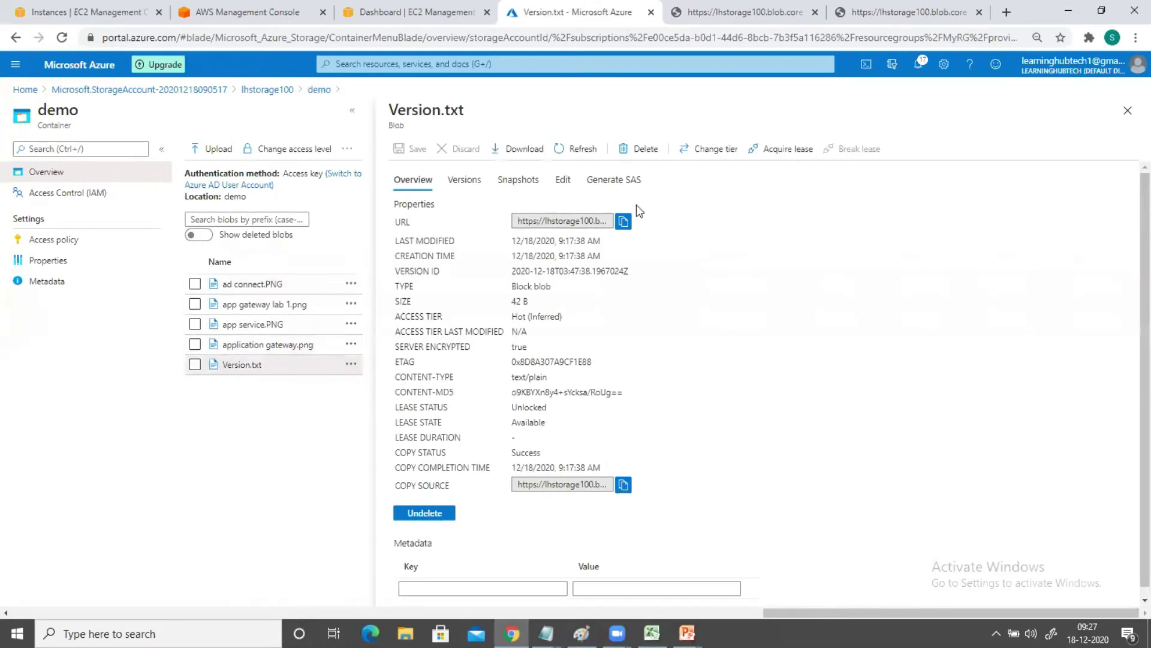
left_click(713, 150)
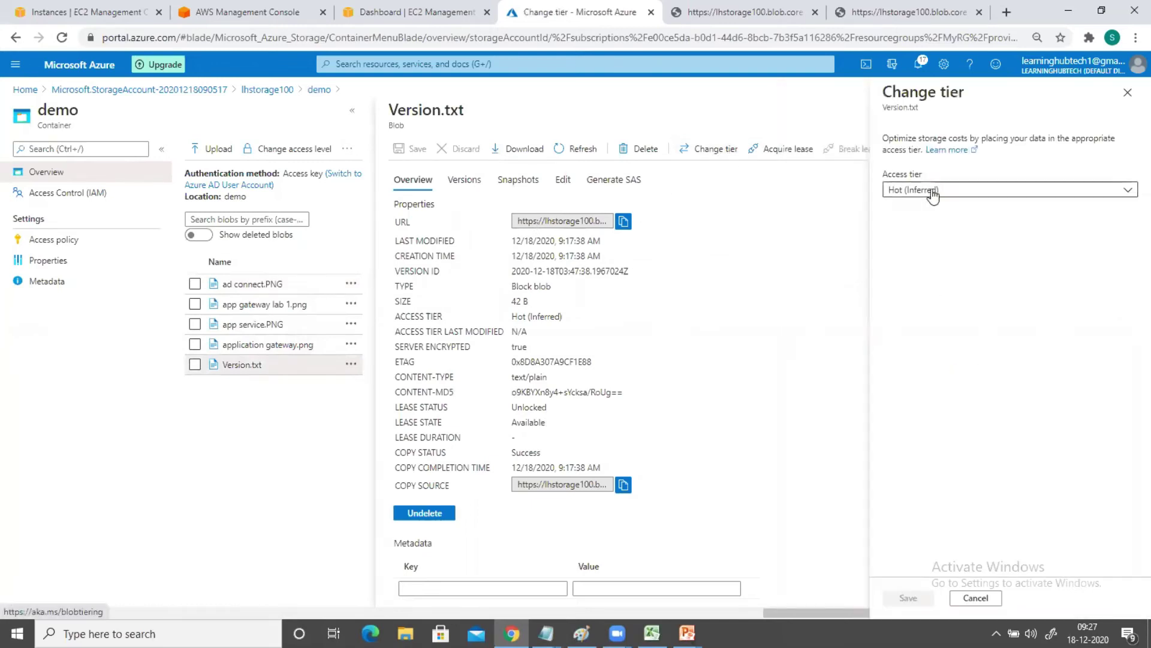
left_click(933, 191)
left_click(900, 226)
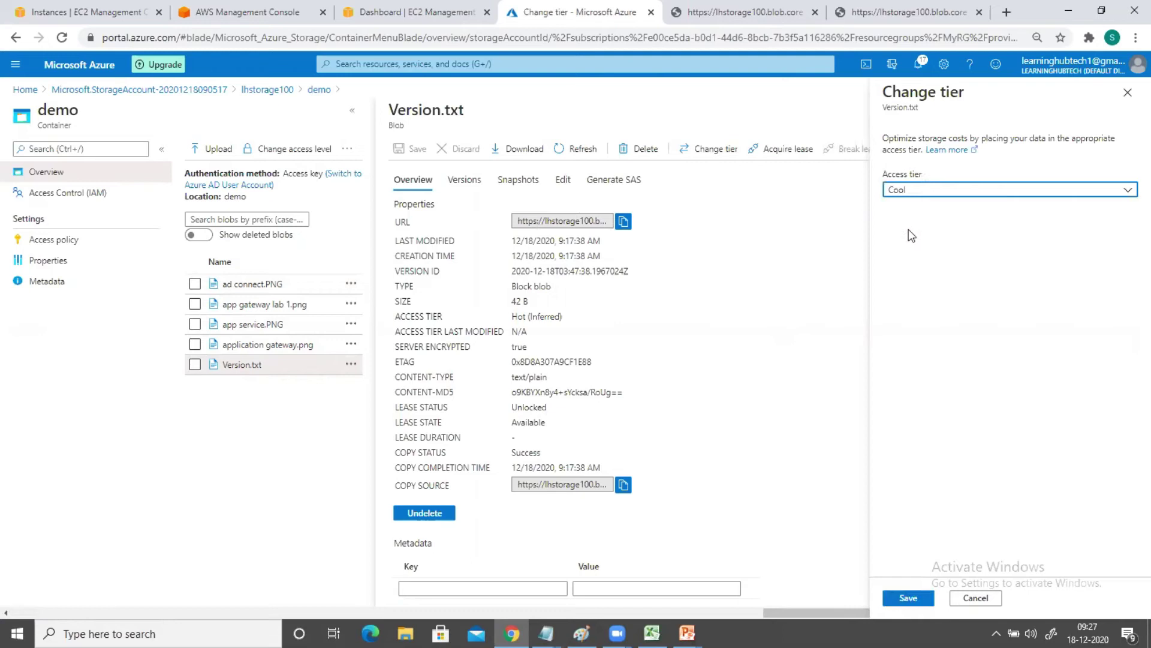
left_click(906, 599)
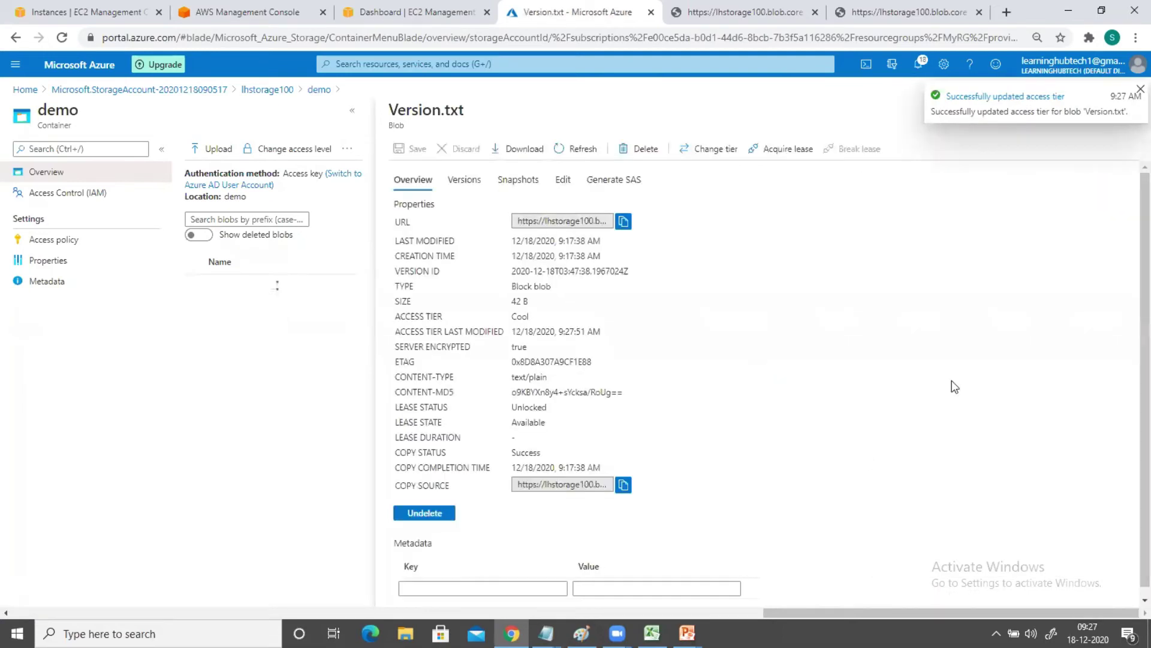
left_click(1139, 90)
left_click(1127, 113)
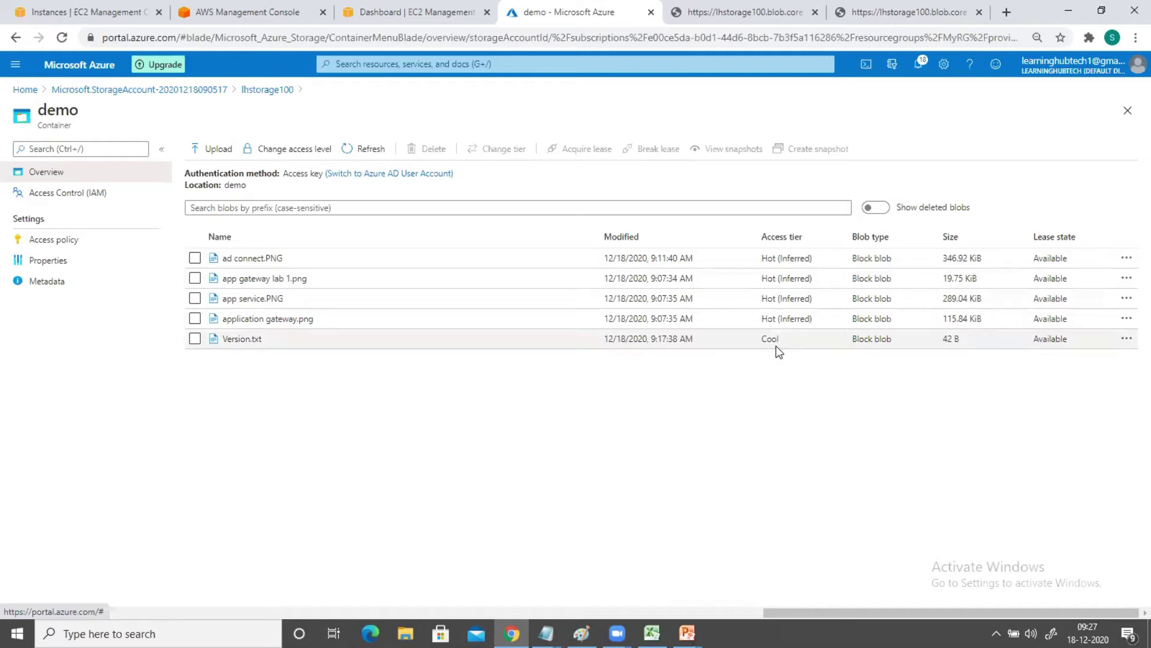
- Open the contents of the Version.txt blob, download the file and return to the container's blob list
left_click(240, 340)
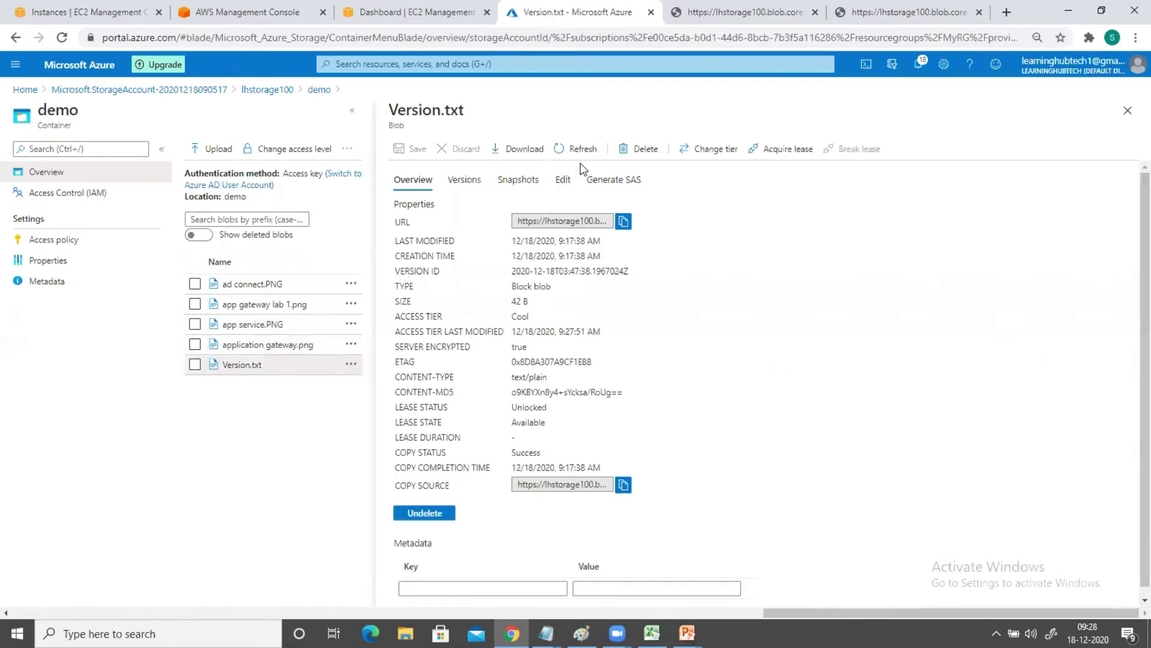
left_click(559, 182)
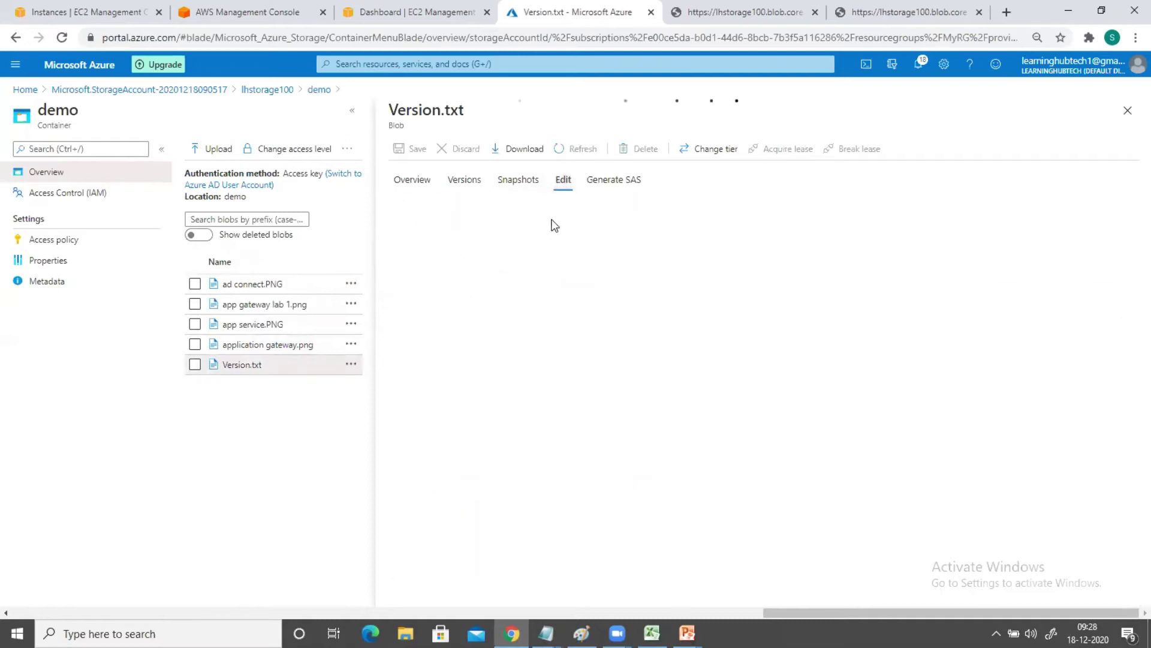
left_click(509, 148)
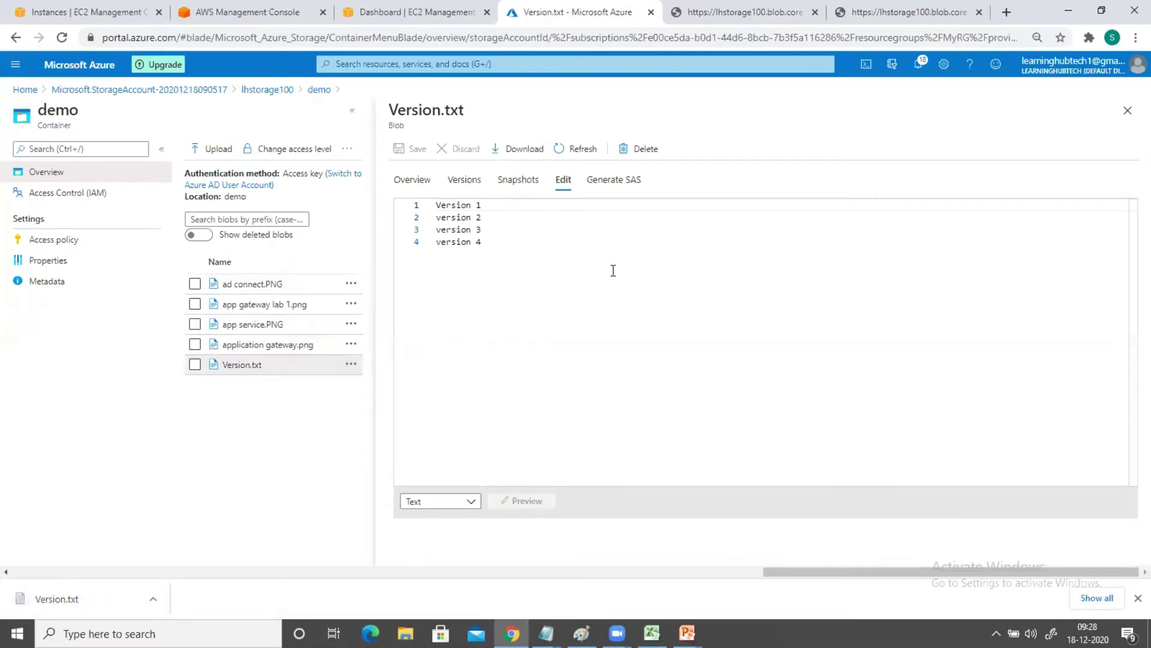
left_click(1128, 112)
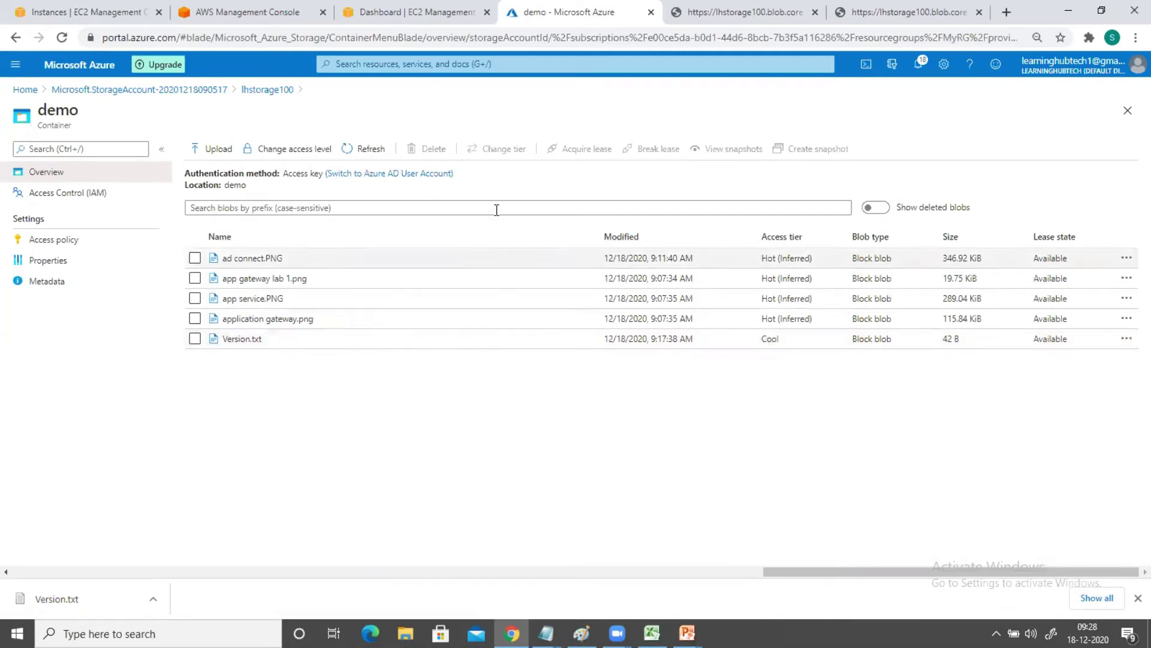
- Upload createinstance.txt from the Desktop to the demo container with the Archive access tier
left_click(213, 147)
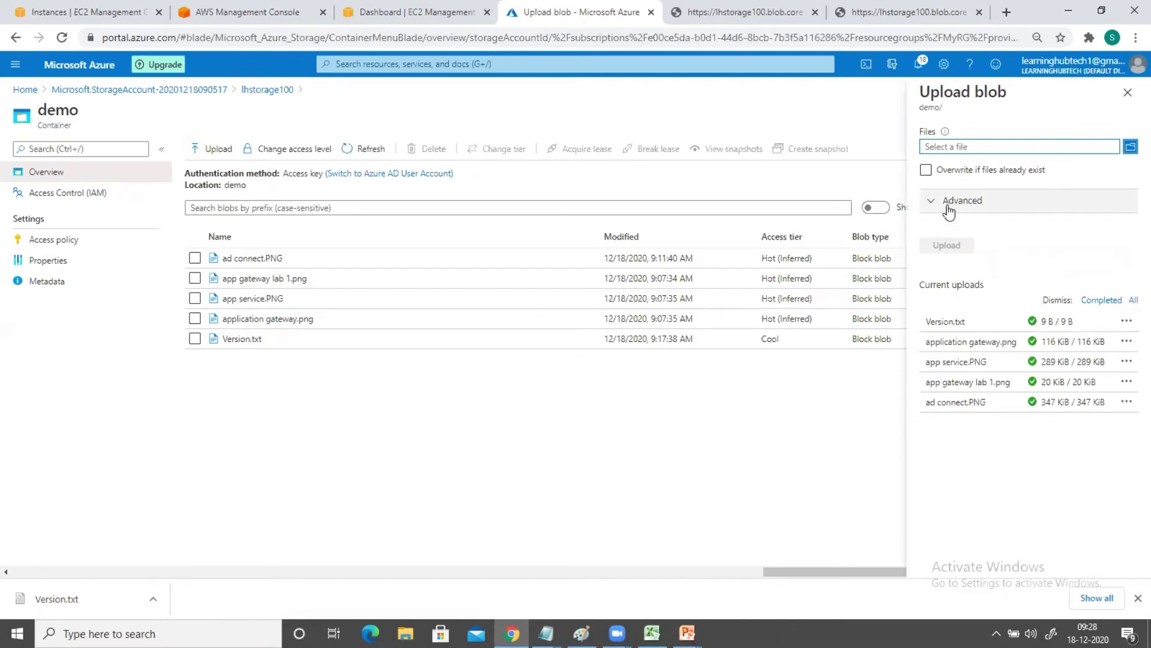
left_click(1131, 147)
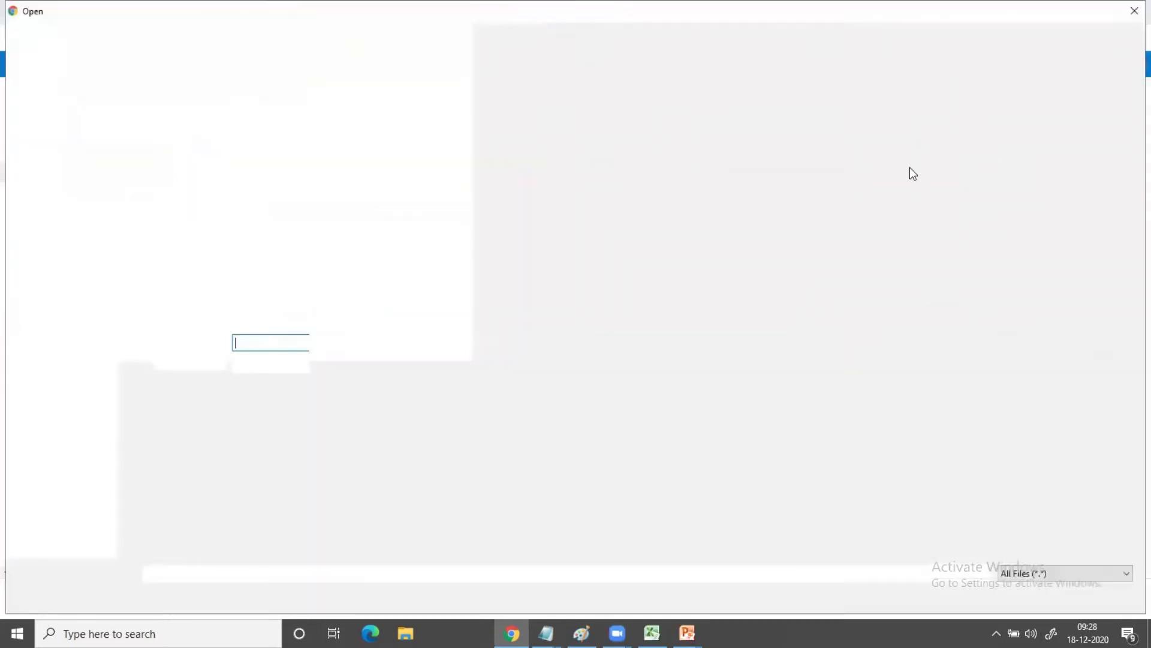
left_click(418, 207)
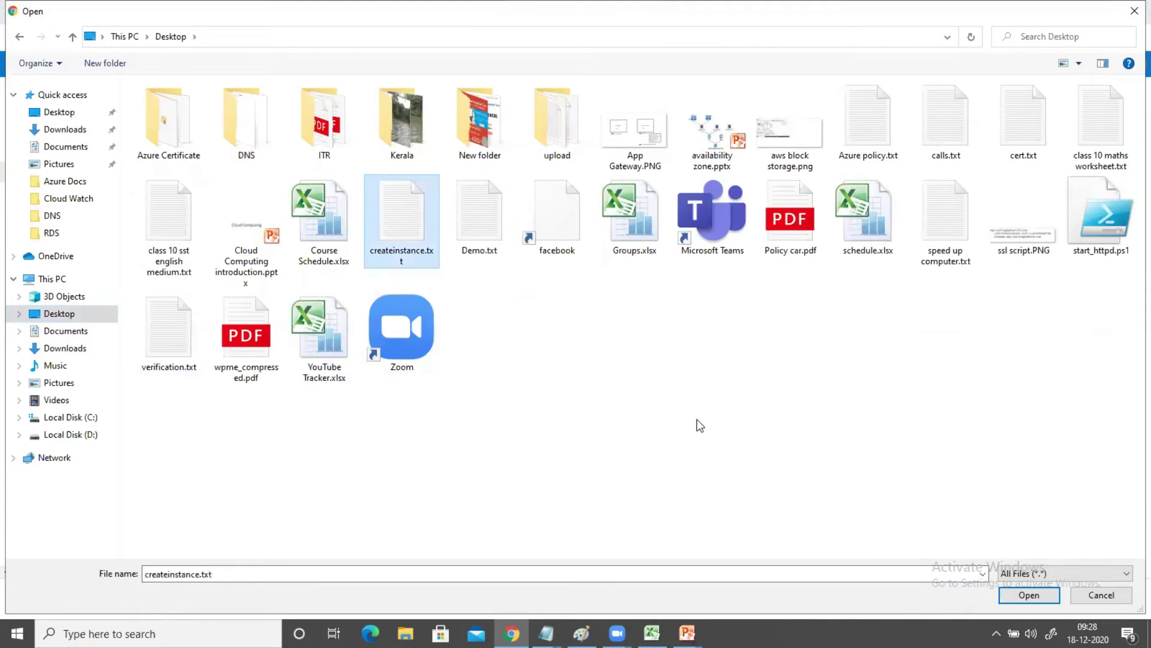
left_click(1029, 596)
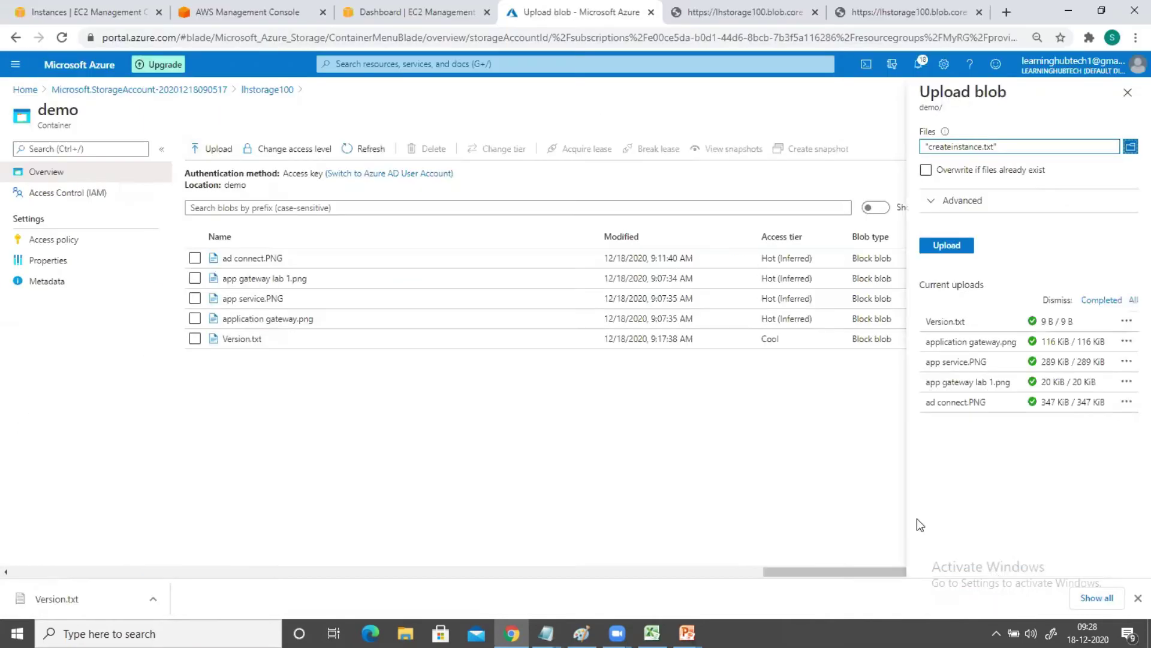
left_click(930, 202)
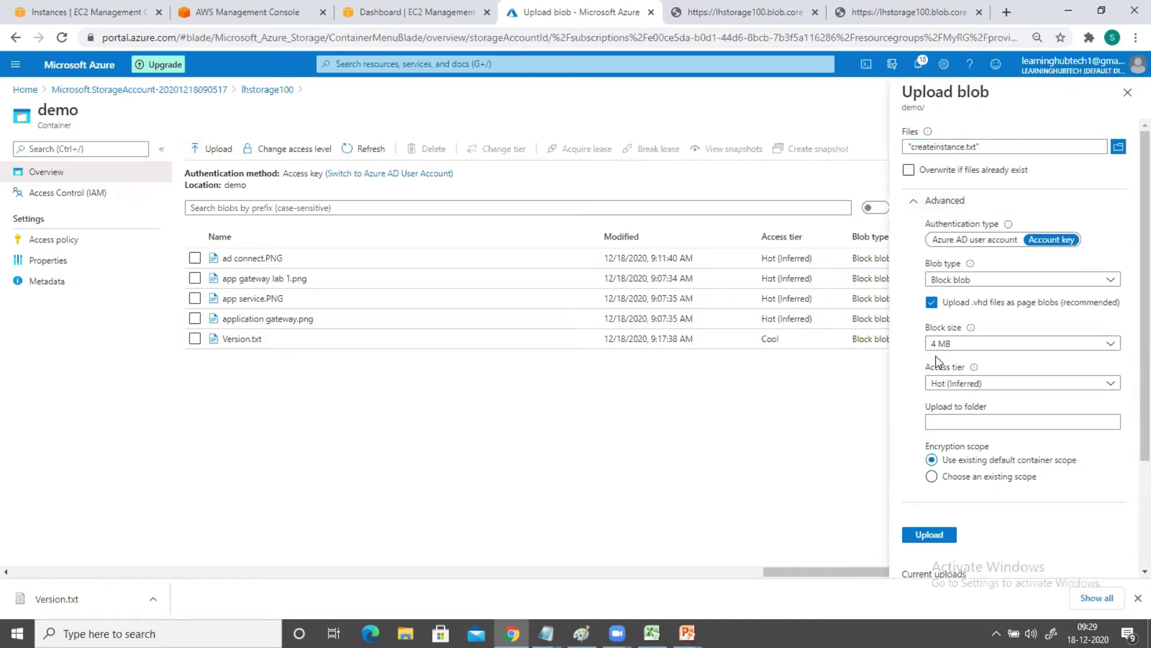
left_click(961, 382)
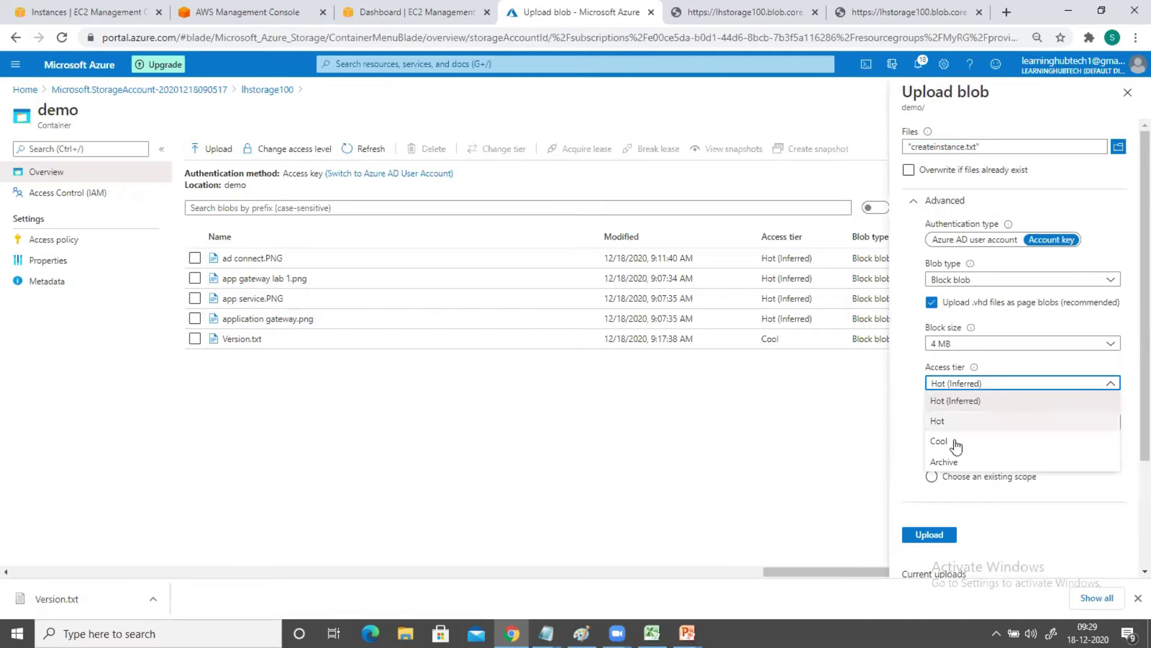
left_click(950, 463)
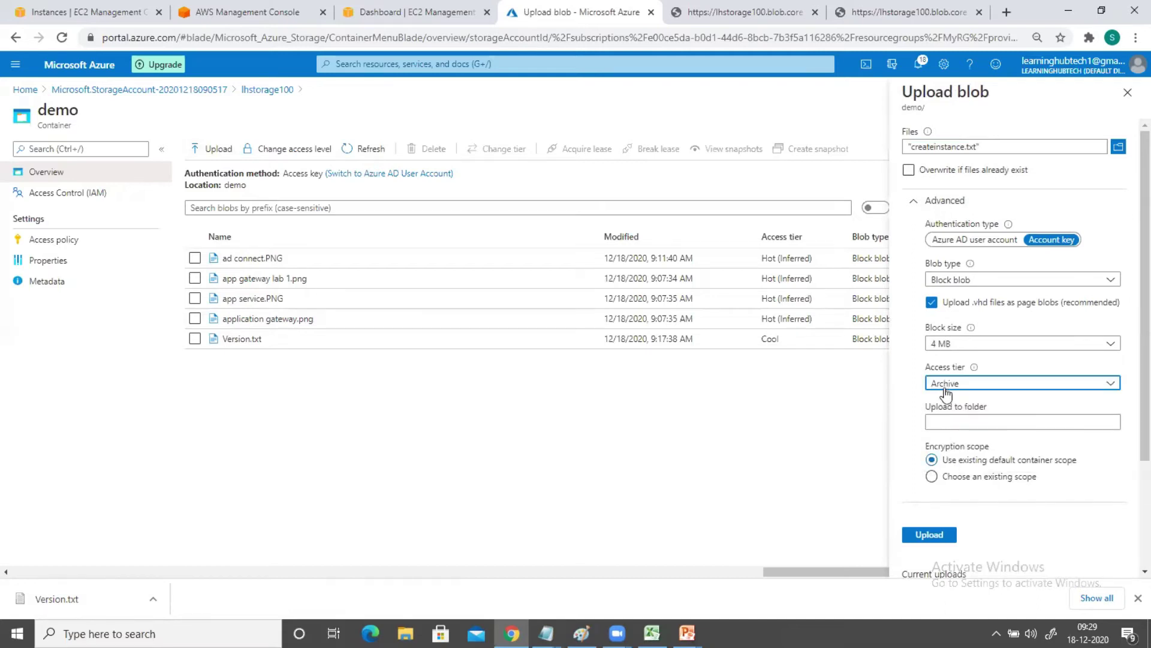
left_click(922, 539)
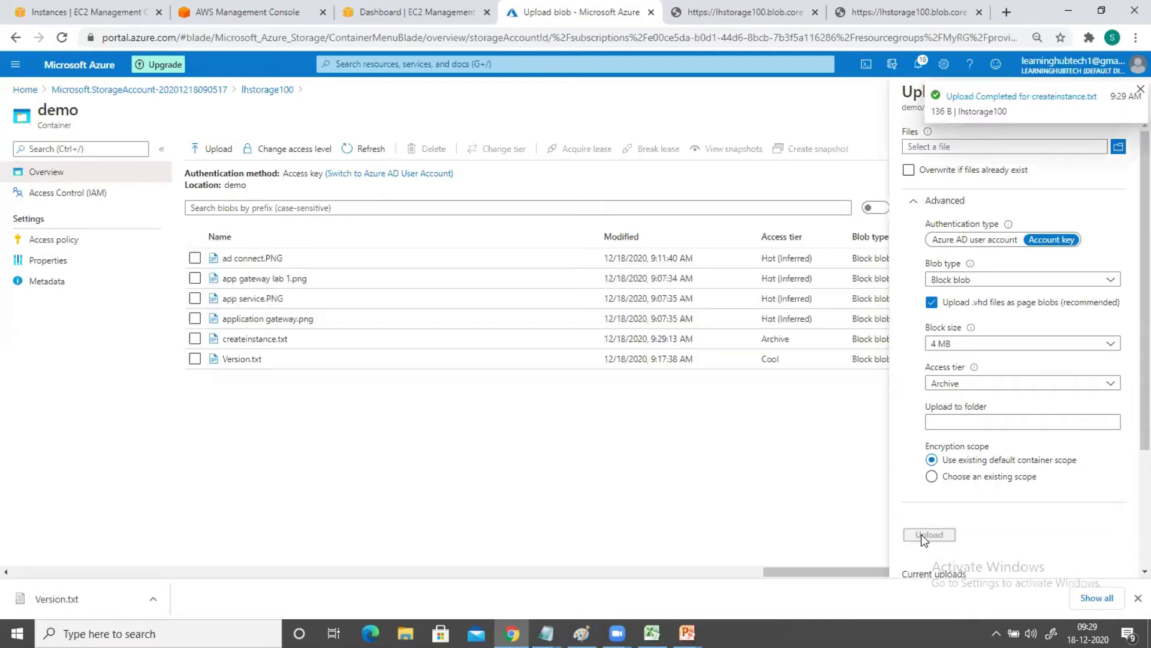
left_click(1138, 91)
left_click(1127, 94)
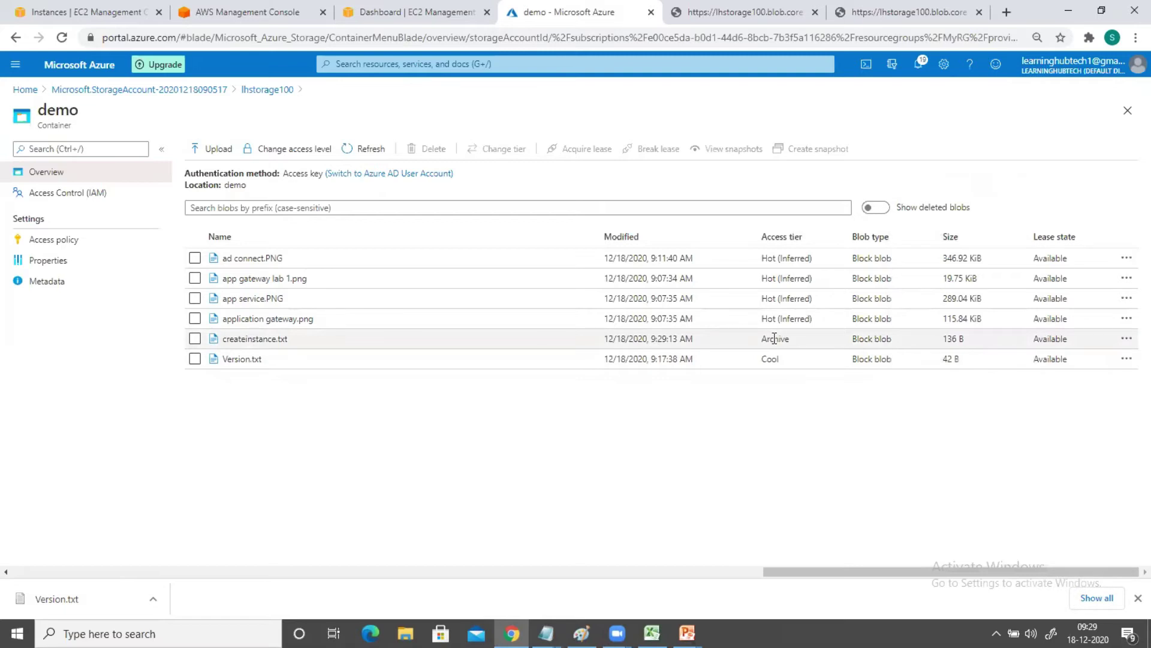
- Try to view the contents of the archived createinstance.txt blob, then close its details
left_click(269, 345)
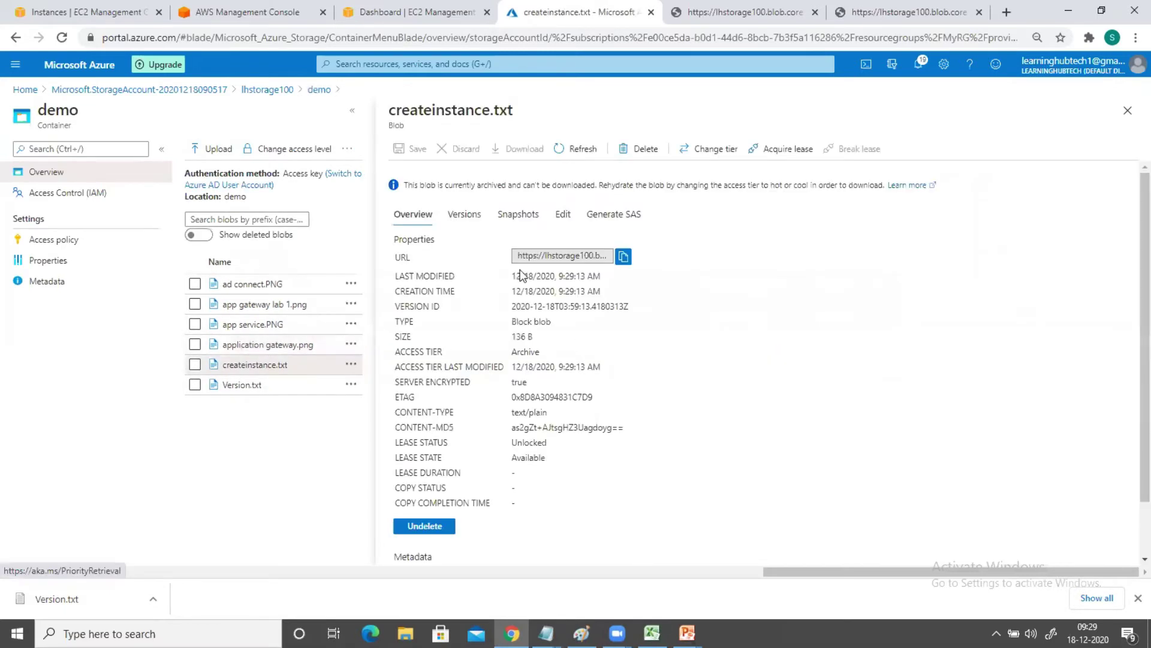
left_click(561, 216)
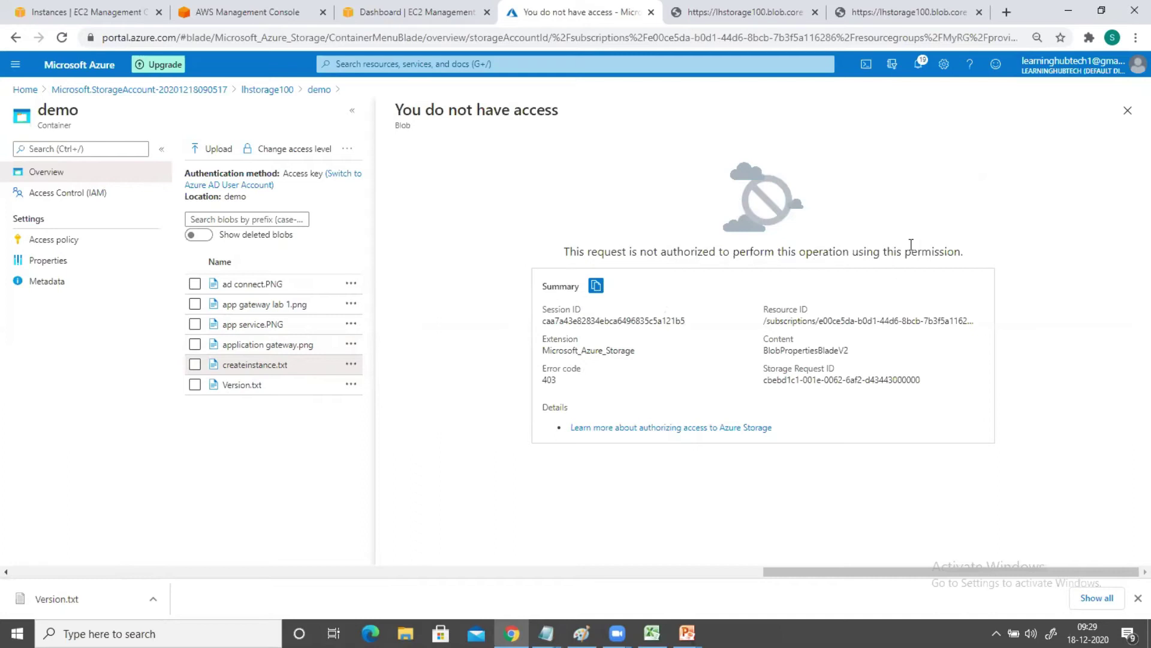
left_click(1127, 111)
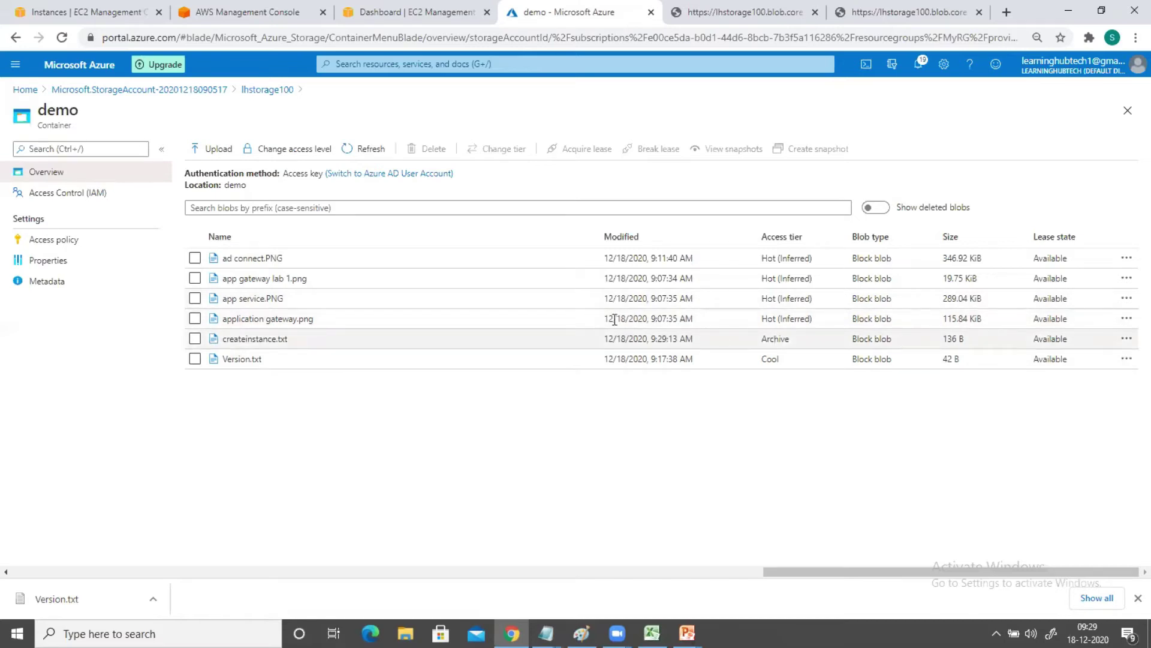
- Start a tier change for createinstance.txt, choosing the Hot access tier with Standard rehydrate priority
left_click(195, 339)
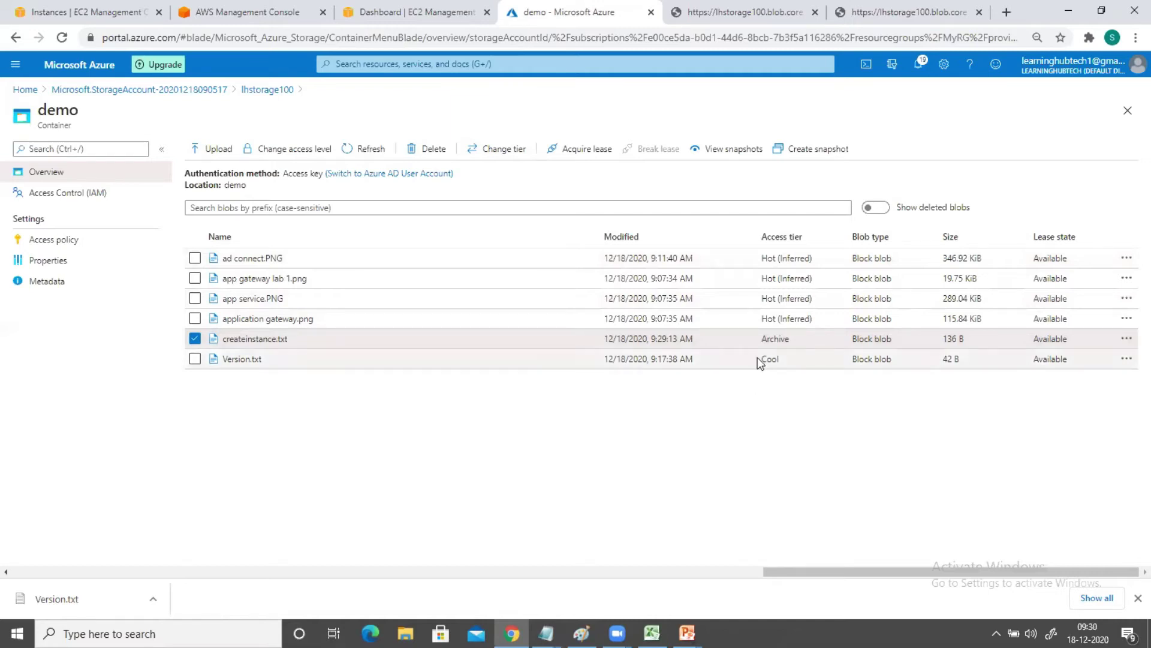
left_click(502, 154)
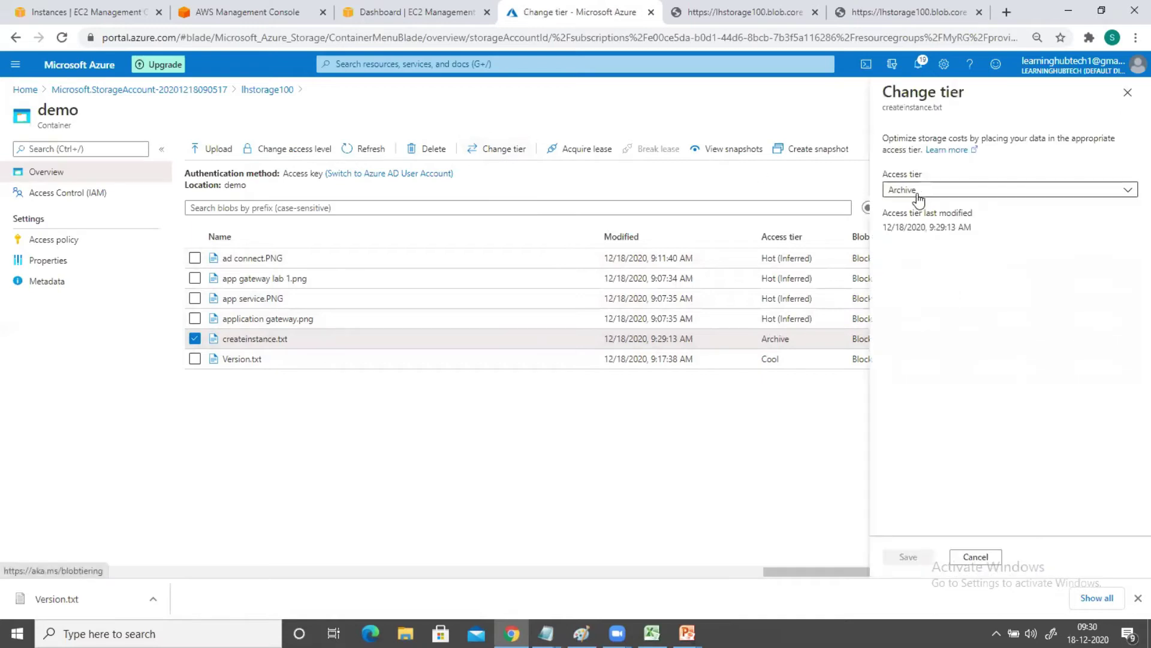
left_click(920, 192)
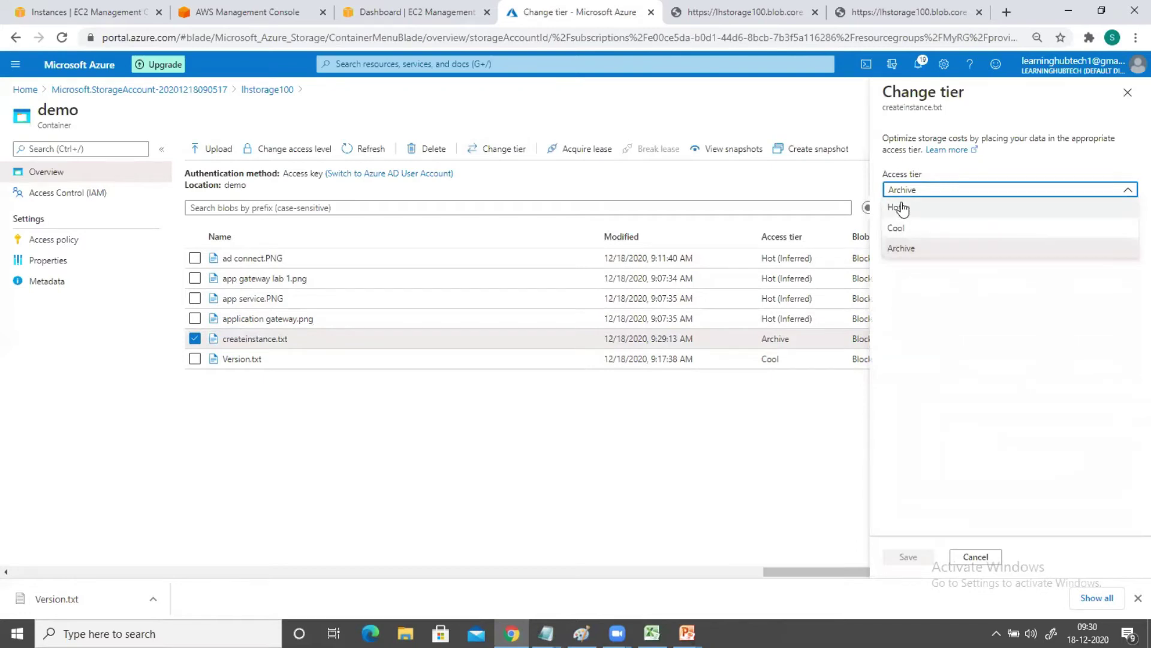
left_click(901, 207)
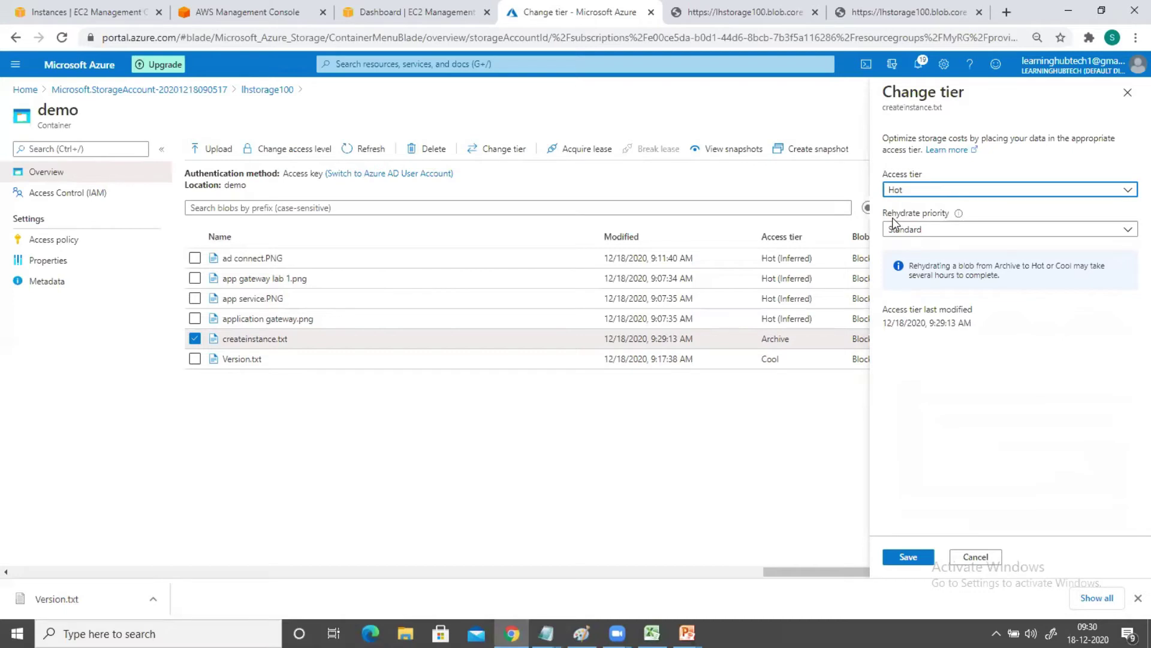
left_click(915, 231)
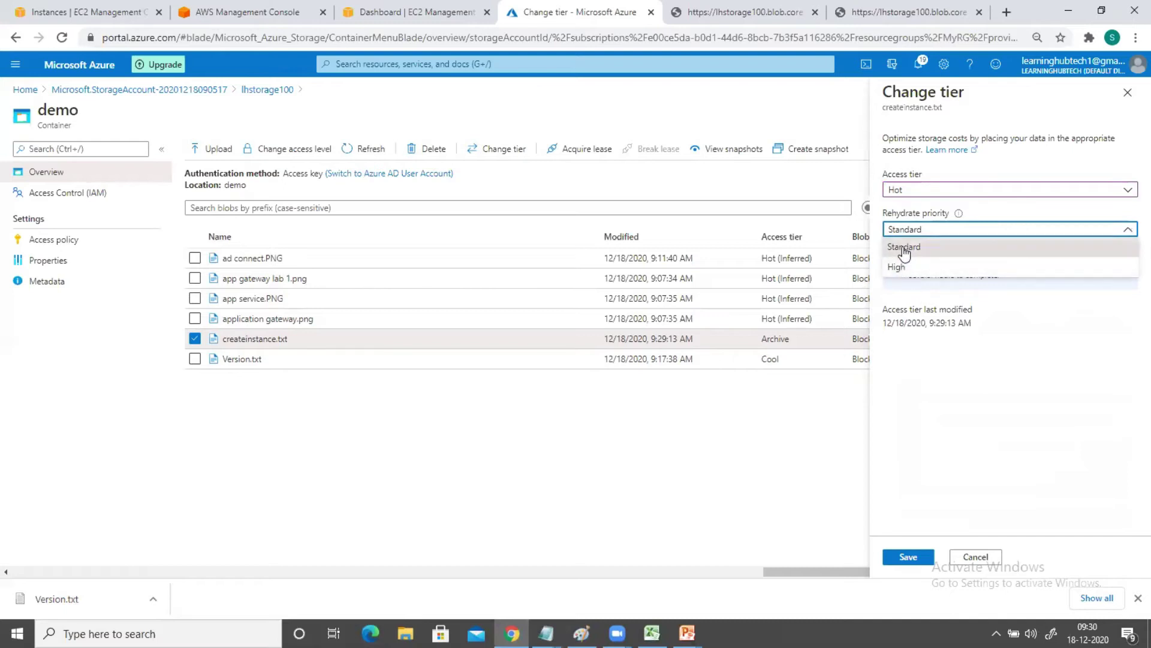
left_click(902, 247)
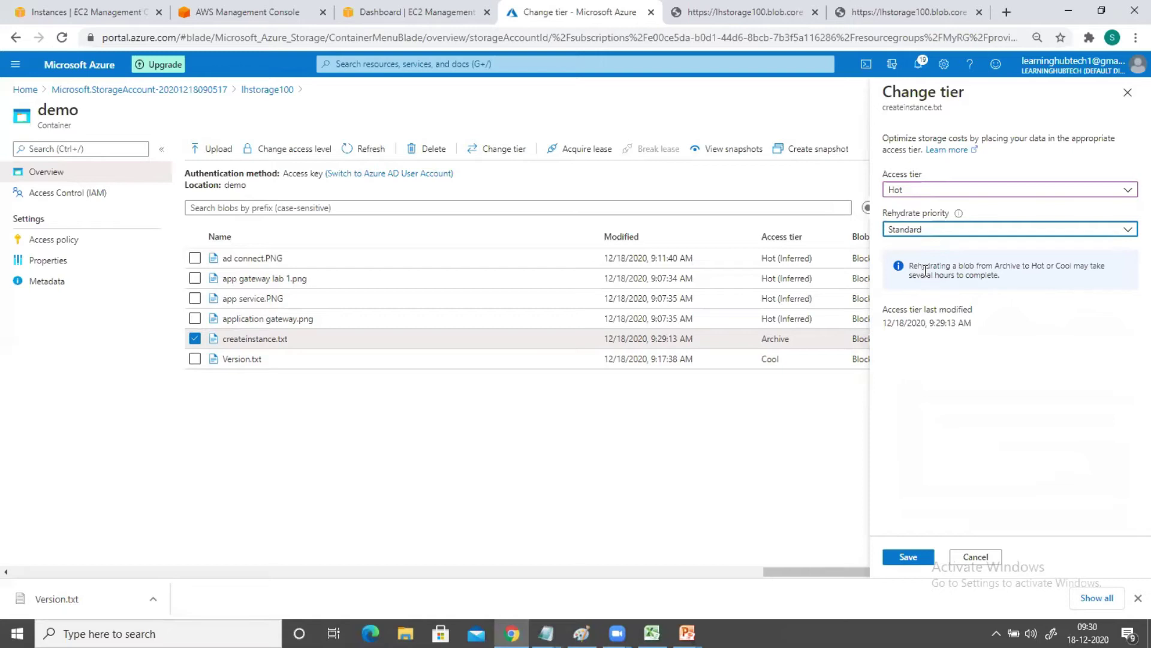
- Switch to the PowerPoint slide show to check the Archive Access Tier retrieval prices, then return to the Azure portal
left_click(688, 632)
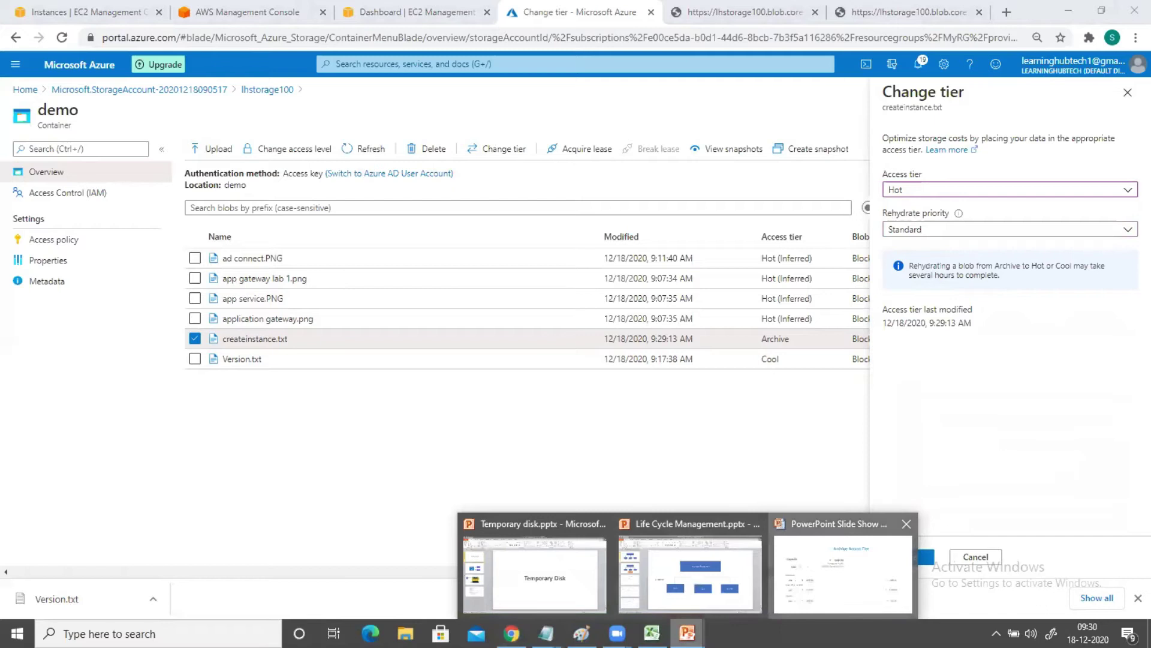
left_click(815, 578)
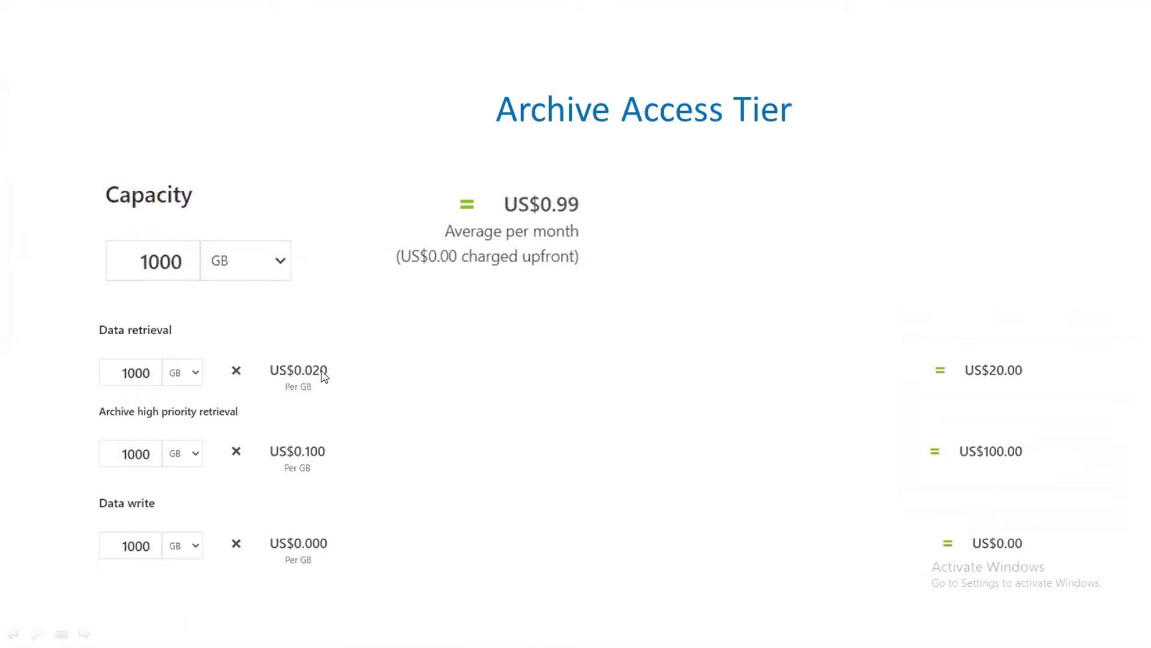
key("alt+Tab")
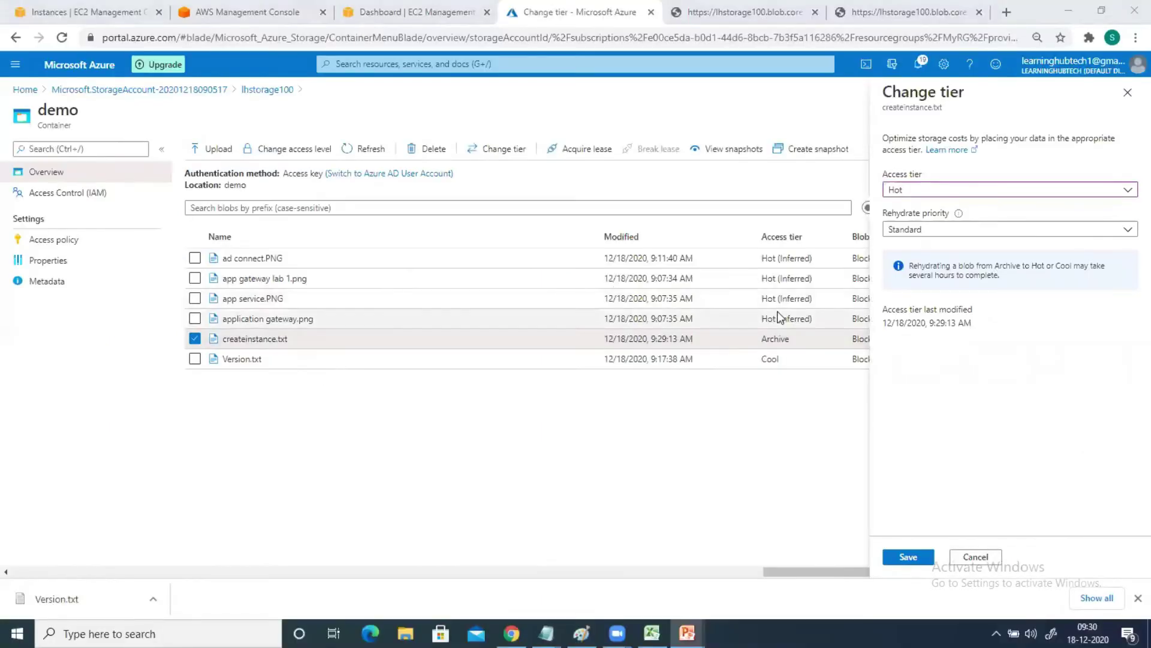
- Set the rehydrate priority of the pending createinstance.txt tier change to High
left_click(905, 230)
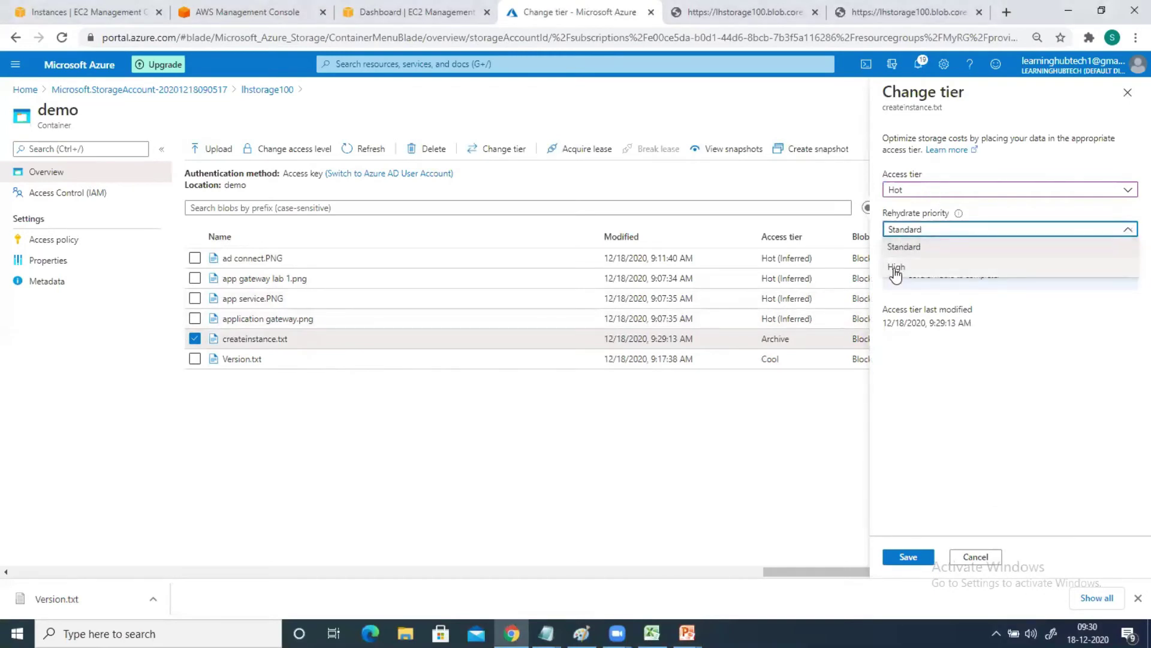
left_click(896, 268)
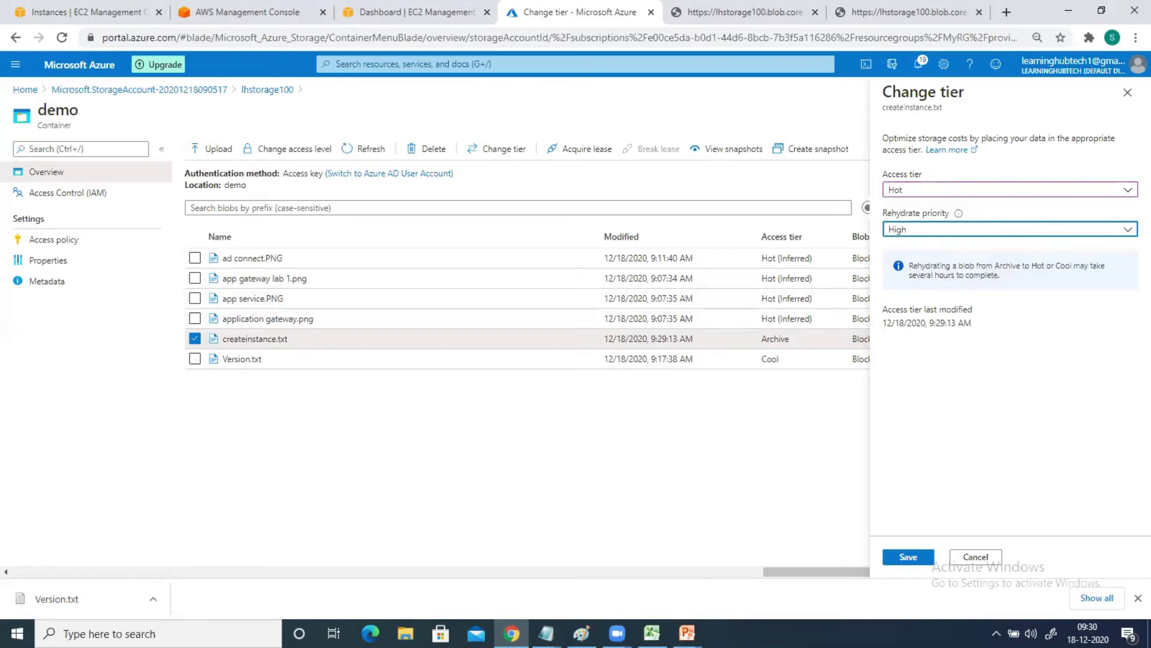
- Switch to the Life Cycle Management presentation to check the Archive high priority retrieval price, then return to the Azure portal
left_click(687, 631)
left_click(733, 583)
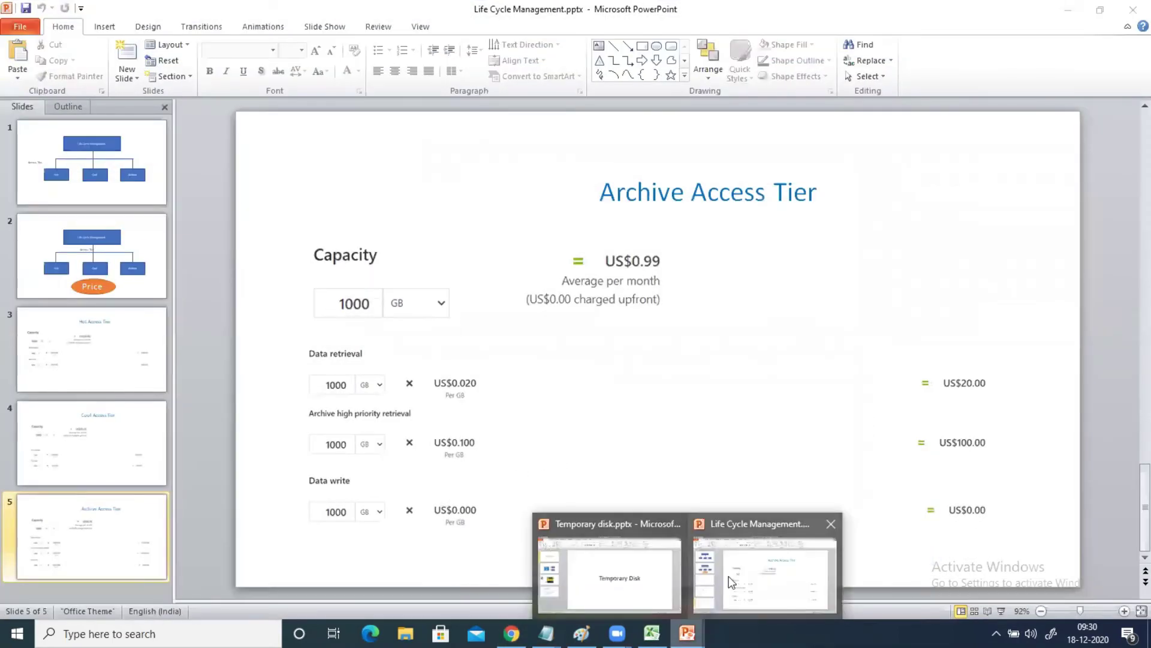
left_click(92, 520)
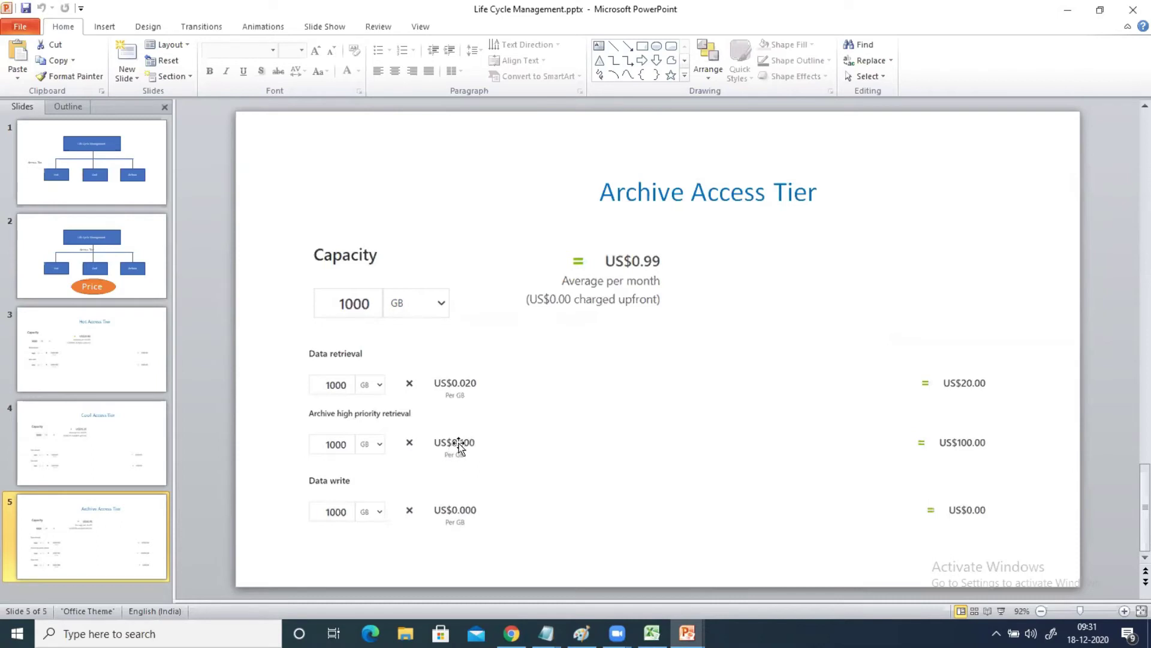
key("alt+Tab")
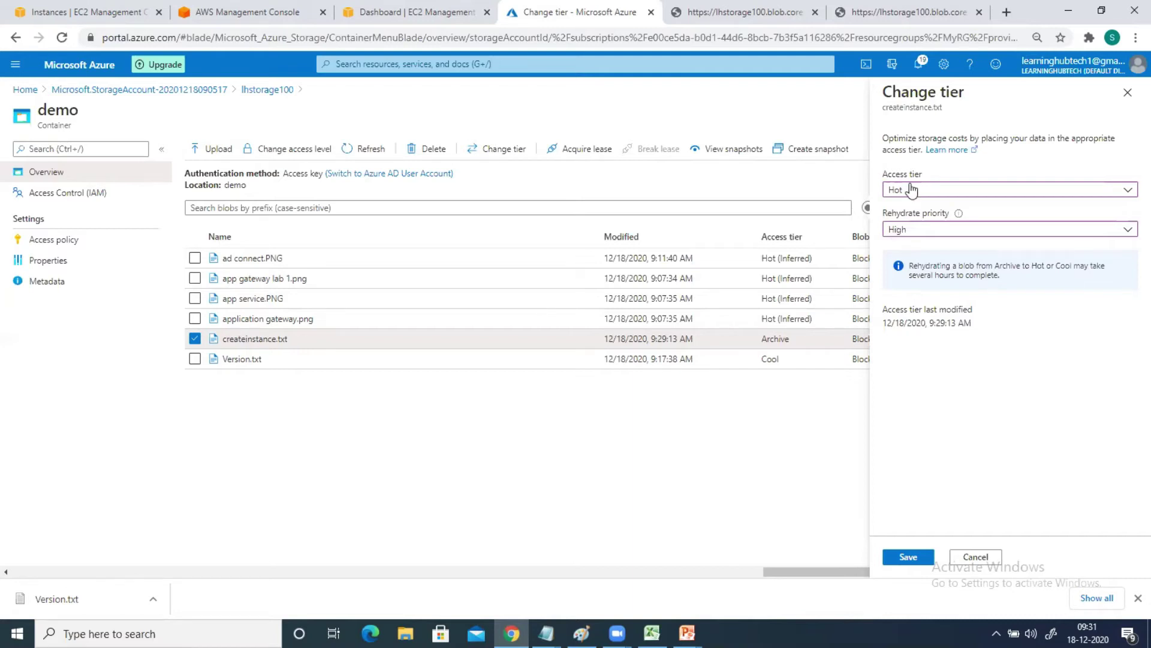
- Save the tier change for createinstance.txt, then try to view the blob's contents and close its details
left_click(907, 557)
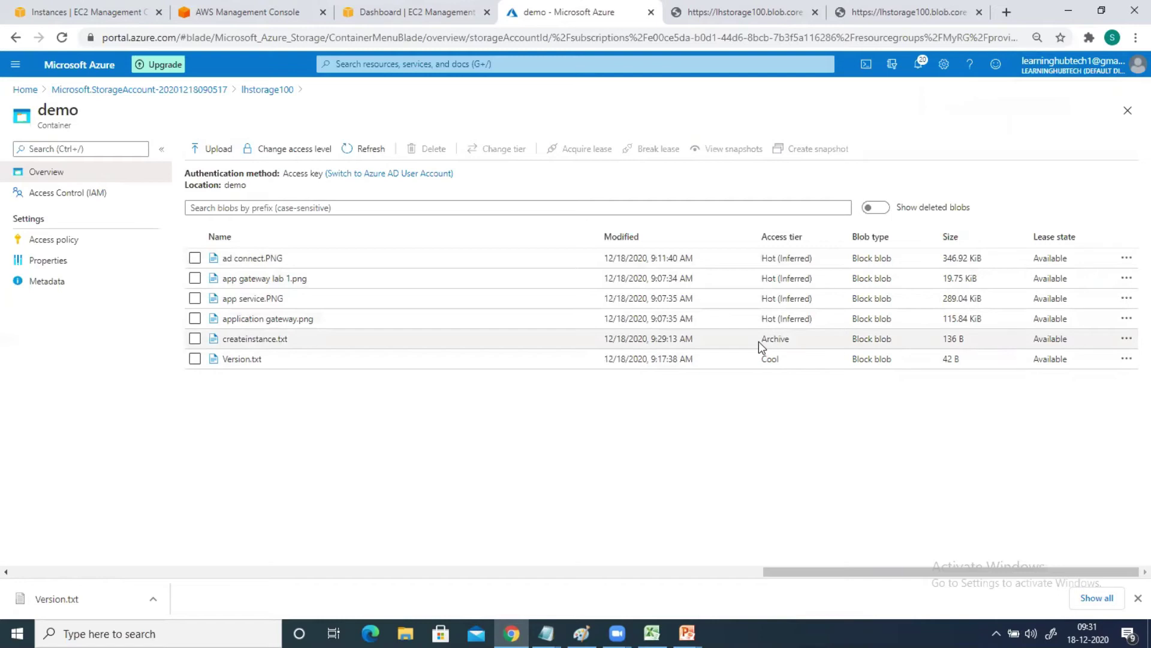
left_click(265, 341)
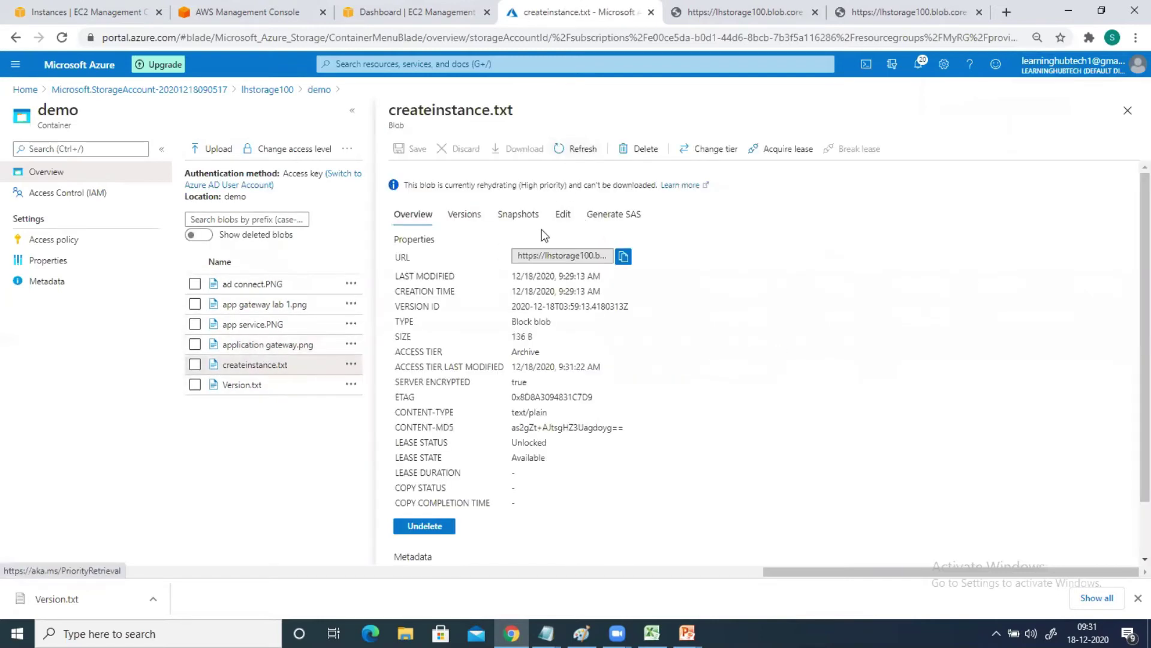
left_click(568, 216)
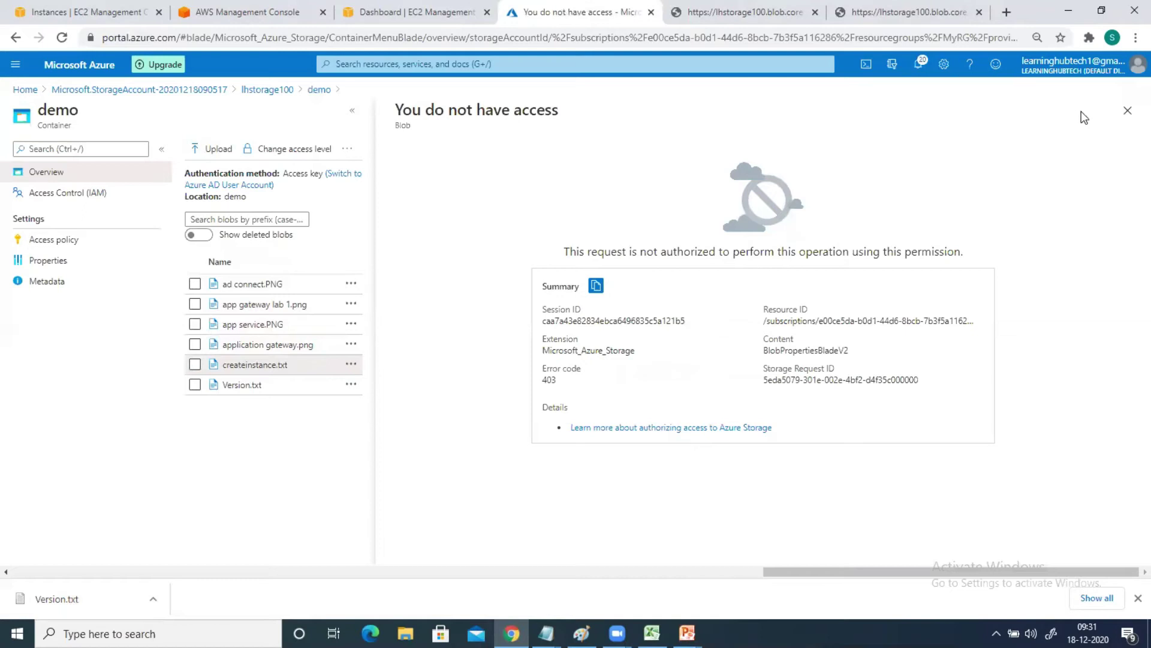
left_click(1127, 111)
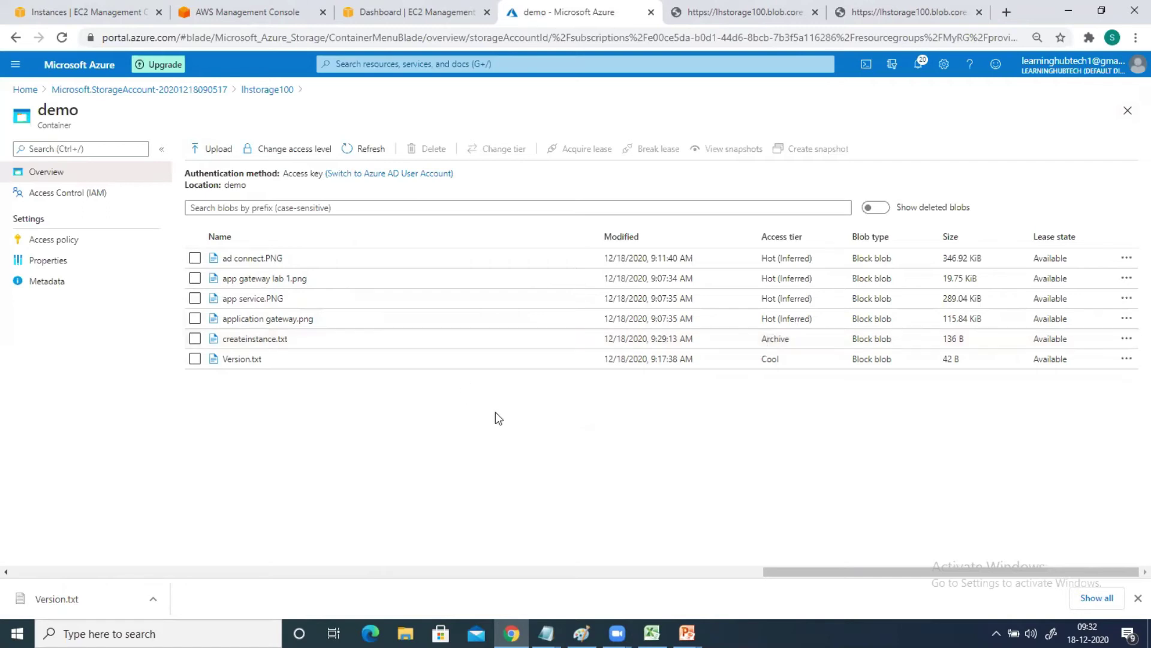
- Switch to the Life Cycle Management presentation and go from the Archive Access Tier pricing to the Hot Access Tier slide
left_click(687, 633)
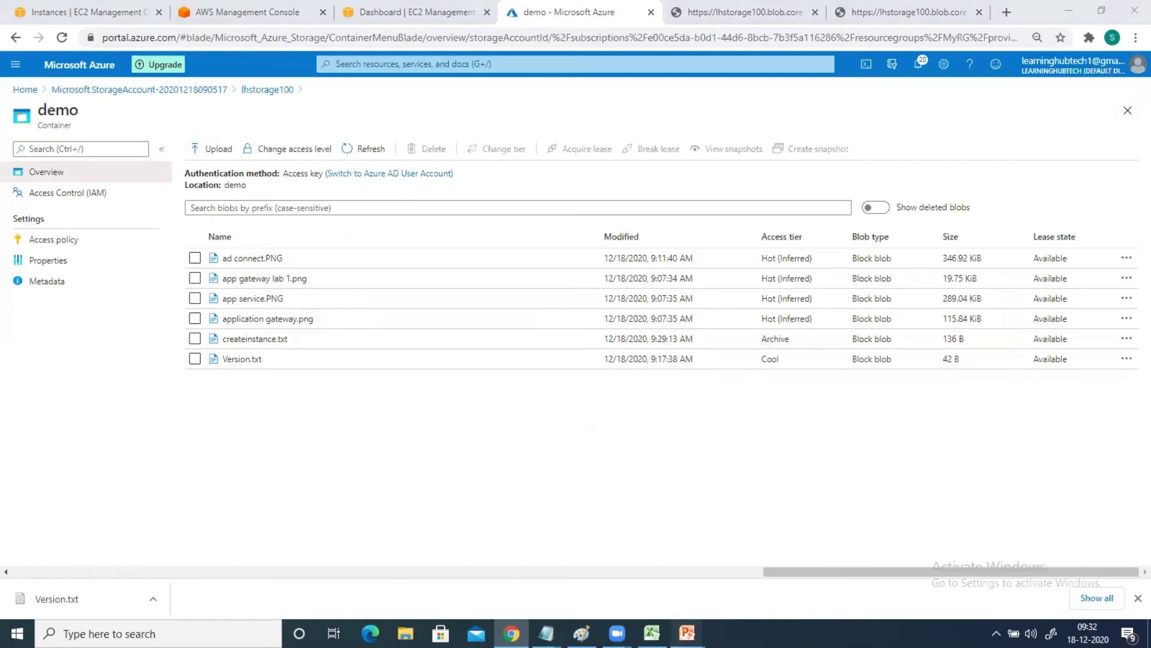
left_click(749, 595)
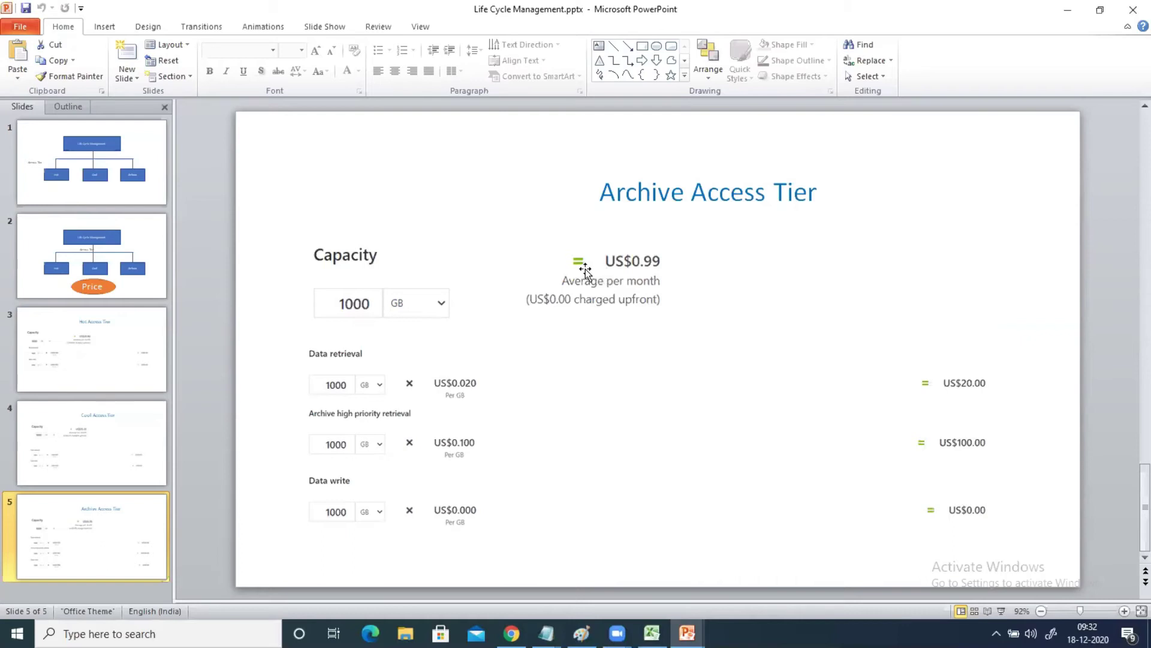
left_click(99, 347)
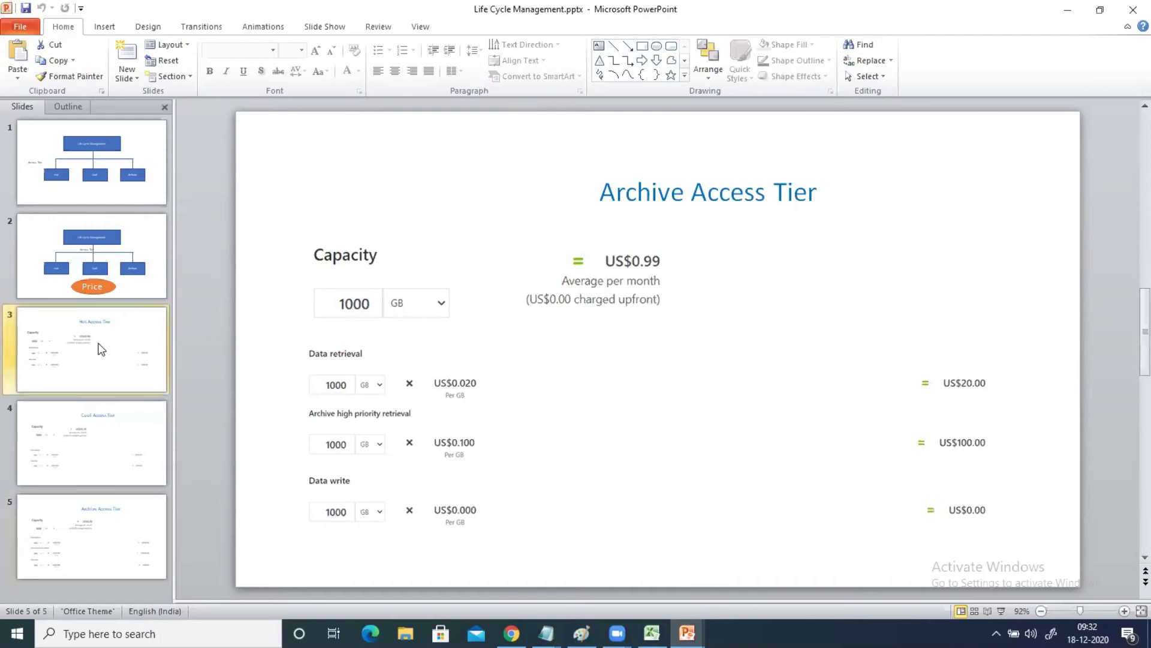
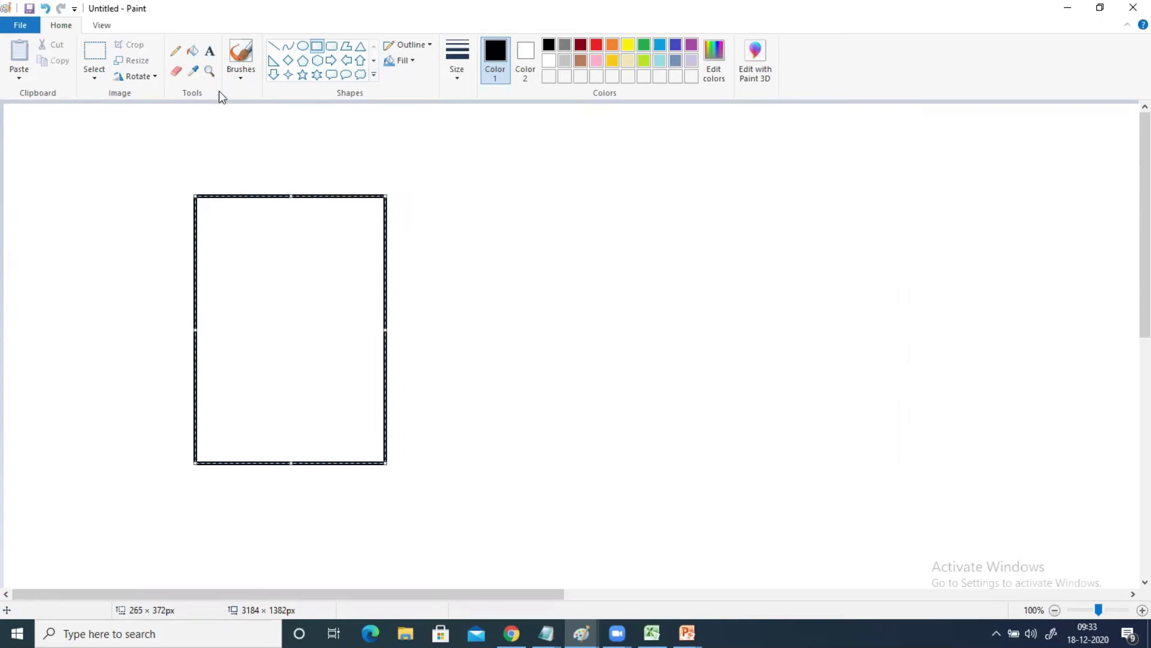
- Add the text label "Hot access tier" directly below the large rectangle in Paint
left_click(210, 53)
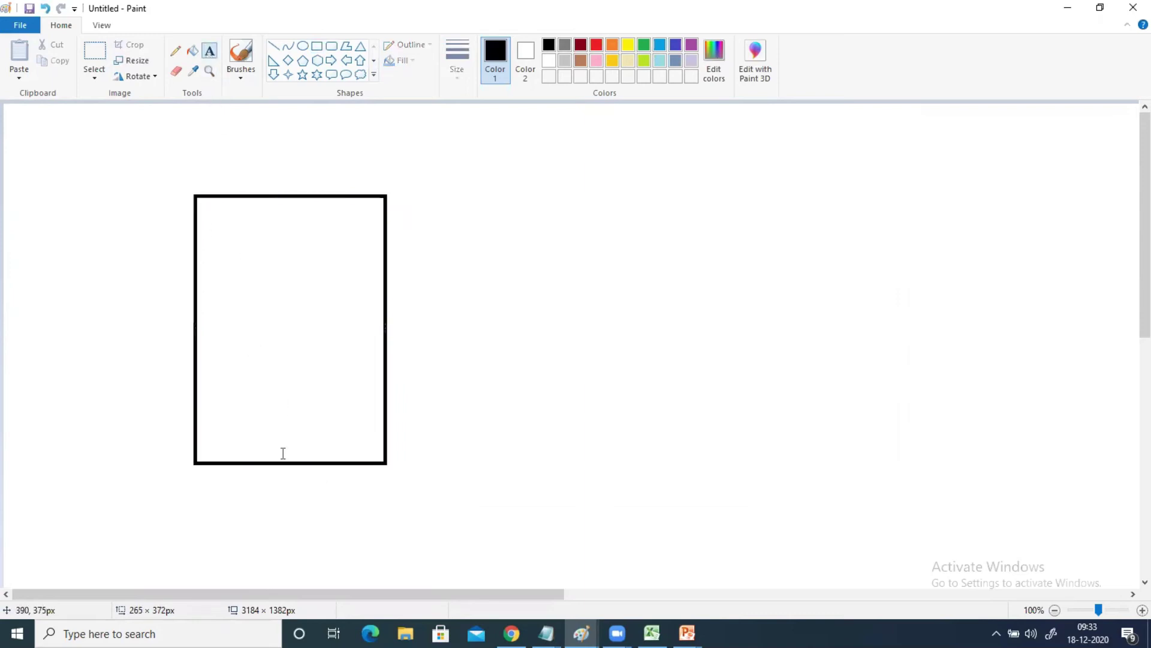
left_click(232, 479)
type("Hot access tie")
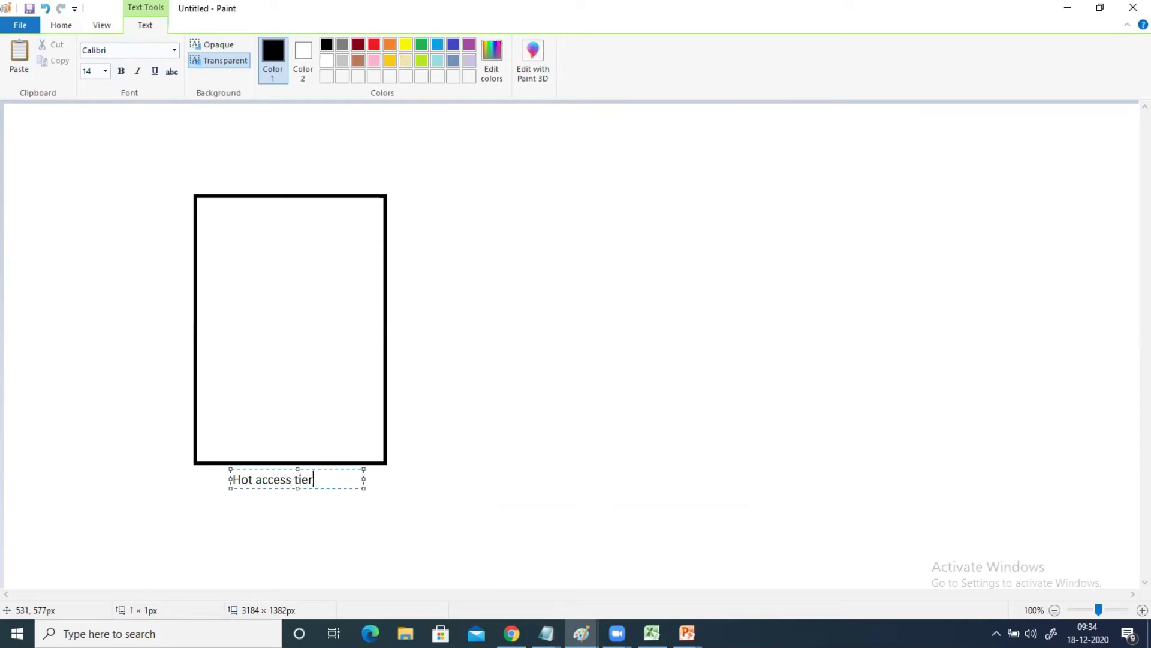
type("r")
- Draw six small rectangles scattered inside the Hot access tier box to represent stored files
left_click(59, 25)
left_click(314, 51)
left_click_drag(220, 217, 261, 252)
left_click(228, 301)
left_click_drag(232, 320, 253, 338)
mouse_move(290, 244)
left_mouse_down()
mouse_move(311, 292)
mouse_move(323, 292)
left_mouse_up()
left_click_drag(309, 346, 337, 380)
mouse_move(232, 397)
left_mouse_down()
mouse_move(239, 418)
mouse_move(355, 444)
left_mouse_up()
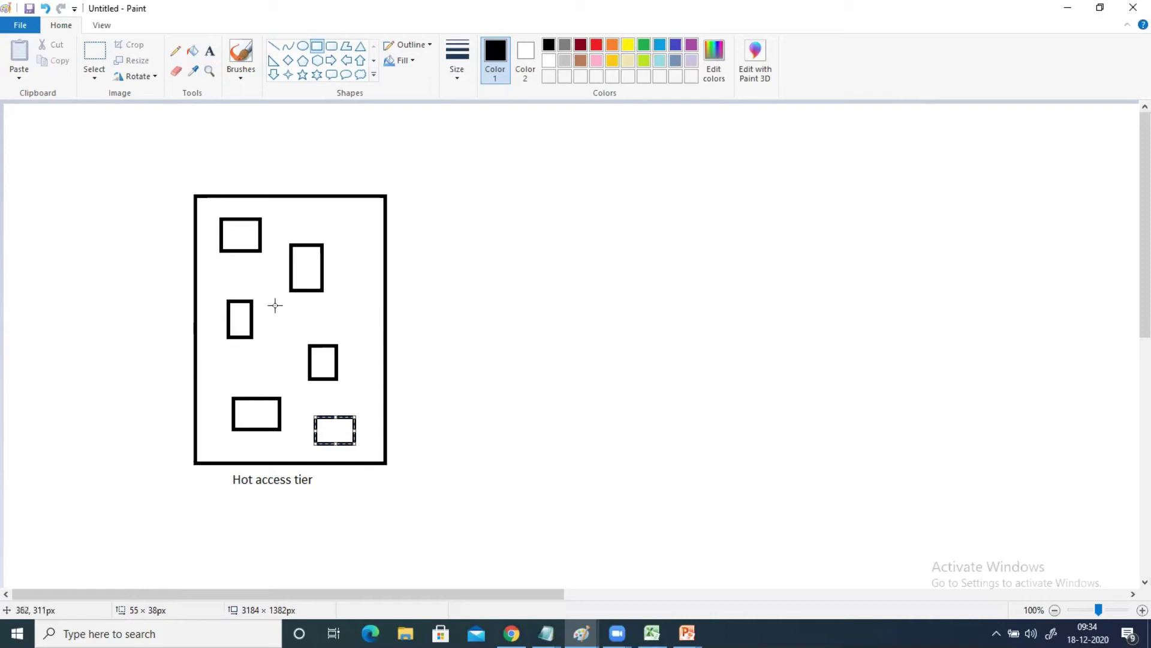
- Draw a second rectangle about 269 × 389 px beside the Hot tier box and label it "Cool Access Tier" underneath
left_click(315, 45)
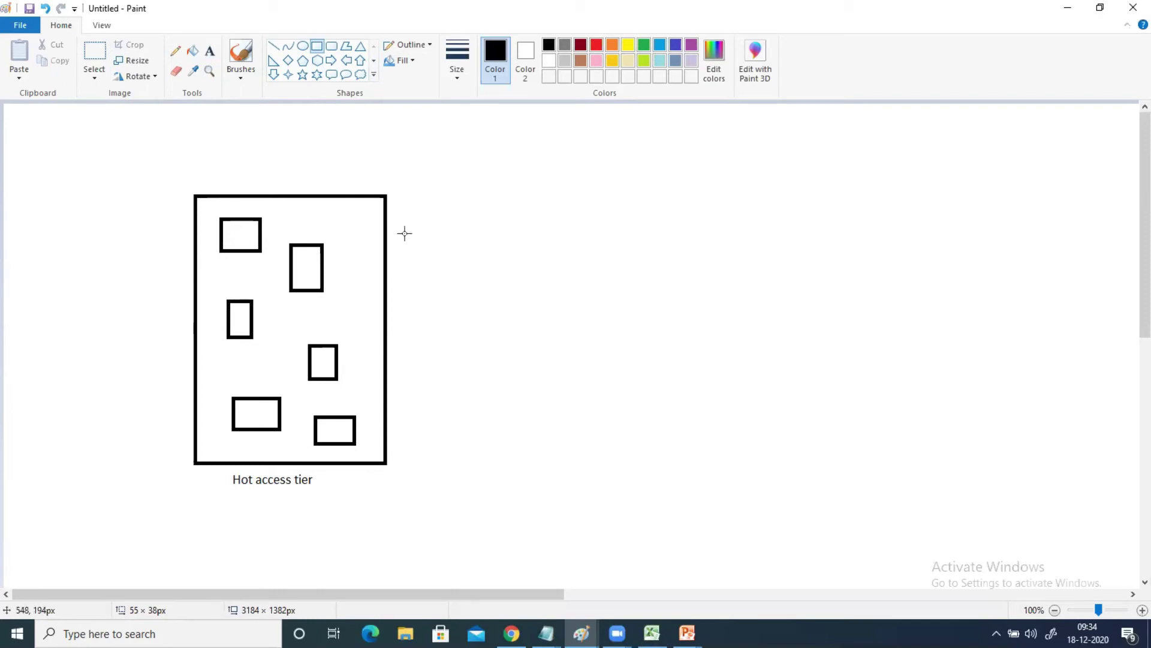
left_click_drag(508, 188, 702, 468)
left_click(211, 54)
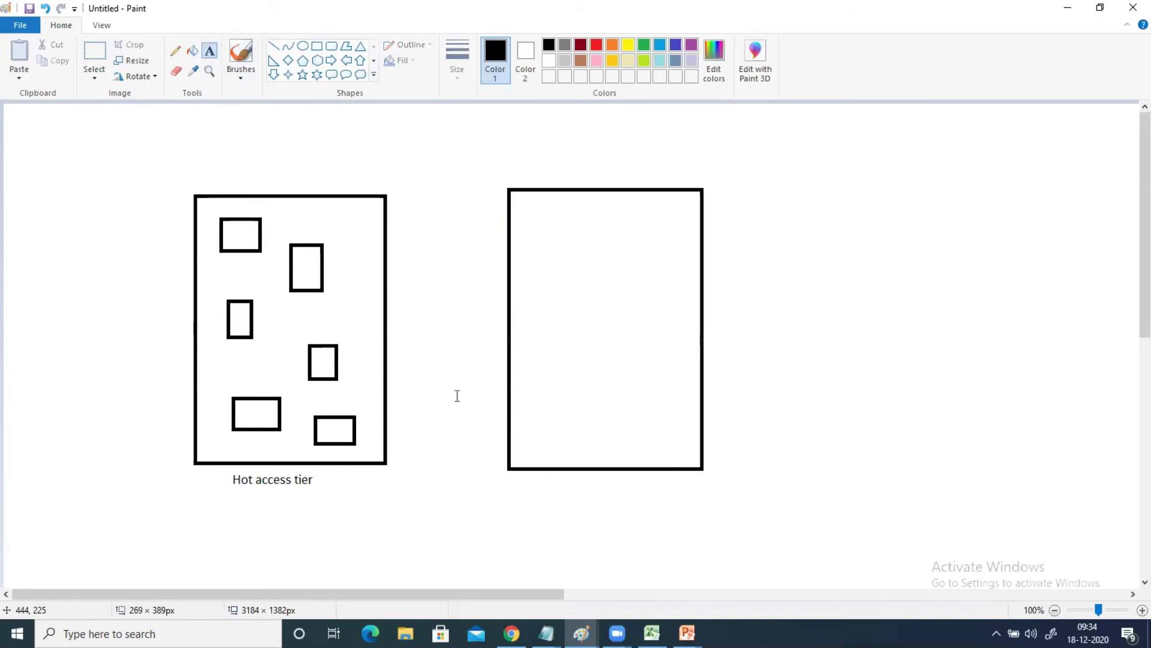
left_click(550, 473)
type("Cool Access Tier")
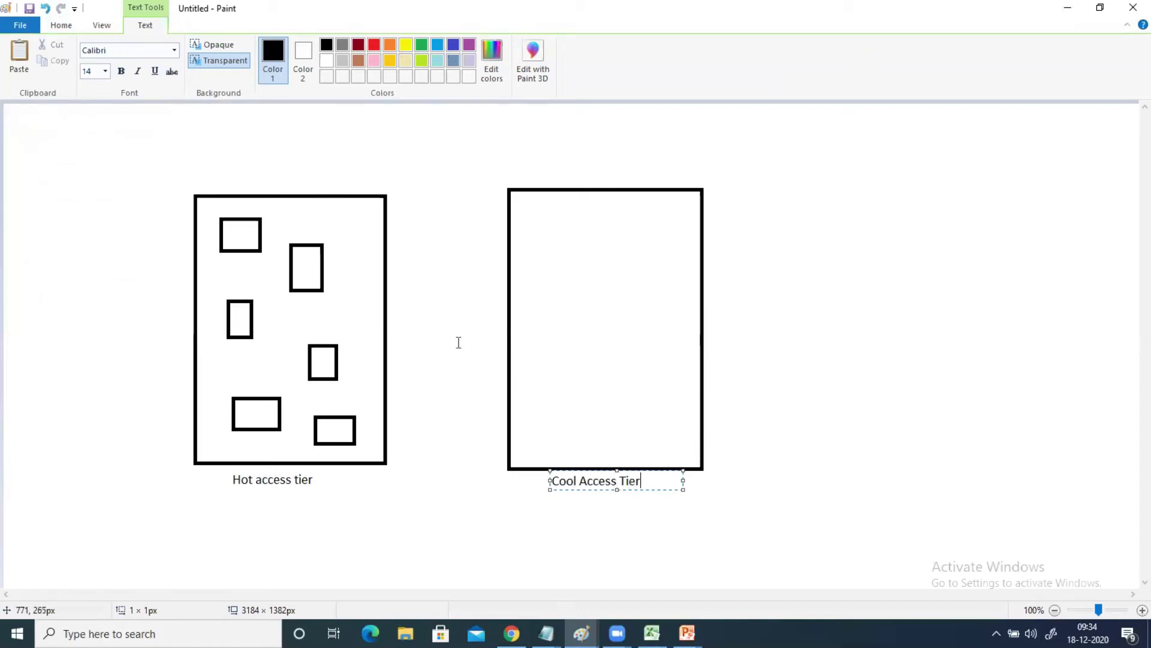
left_click(569, 283)
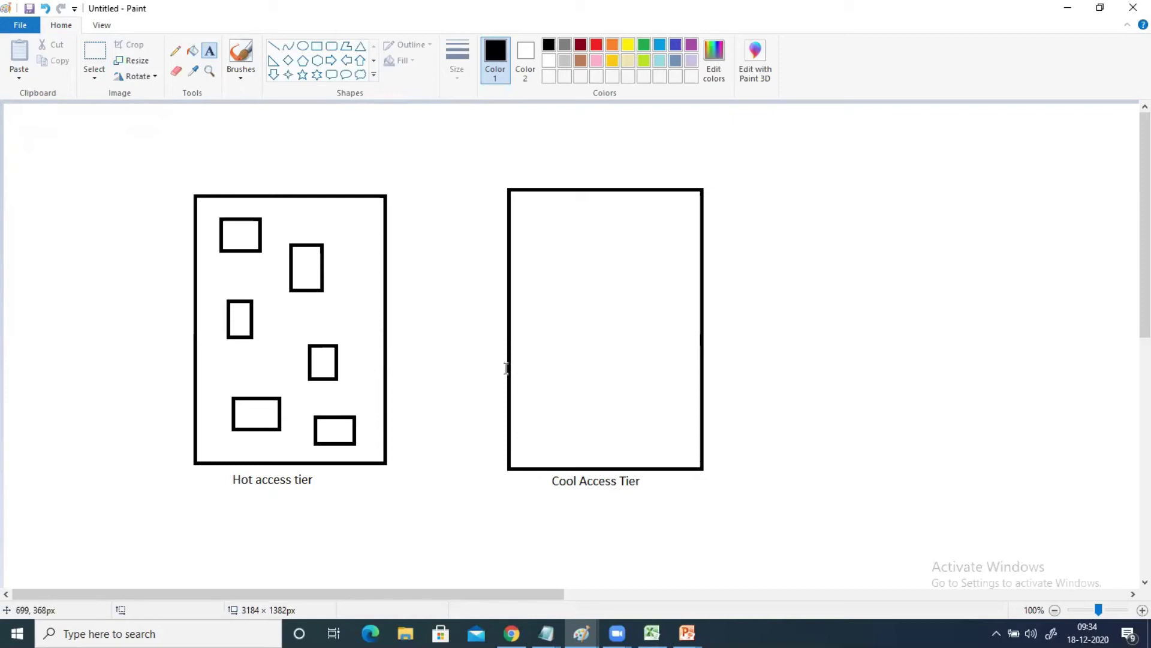
- Draw a third rectangle about 258 × 395 px to the right of the Cool Access Tier box
left_click(317, 46)
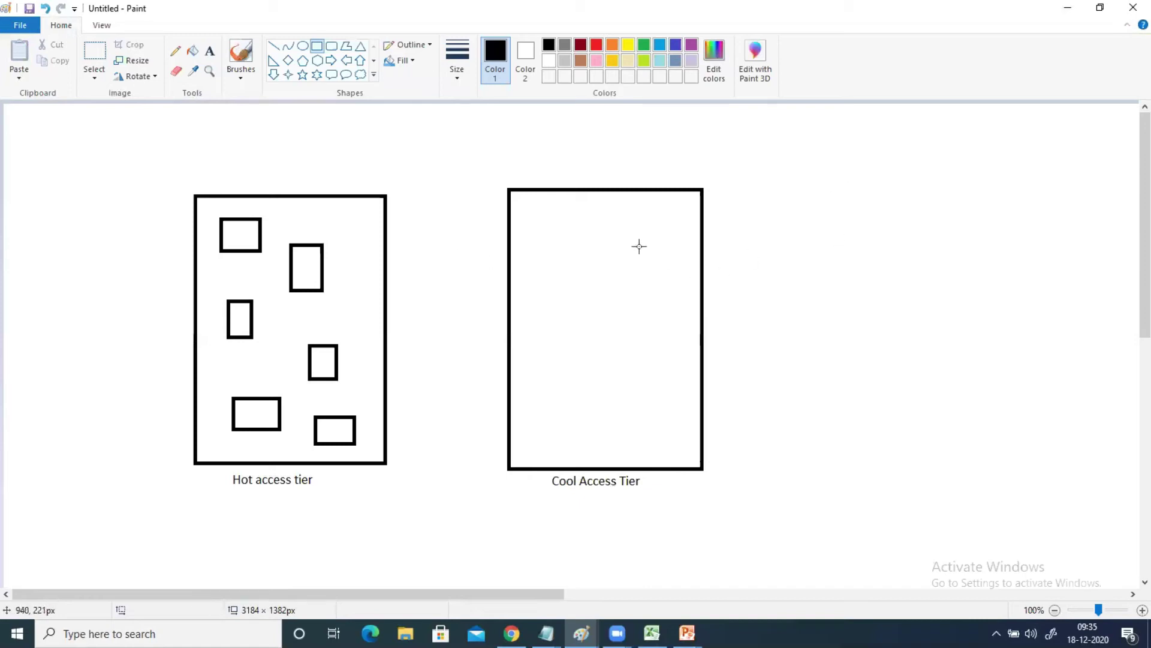
mouse_move(846, 181)
left_mouse_down()
mouse_move(873, 293)
mouse_move(930, 354)
mouse_move(934, 399)
mouse_move(977, 458)
mouse_move(1001, 472)
mouse_move(1031, 465)
left_mouse_up()
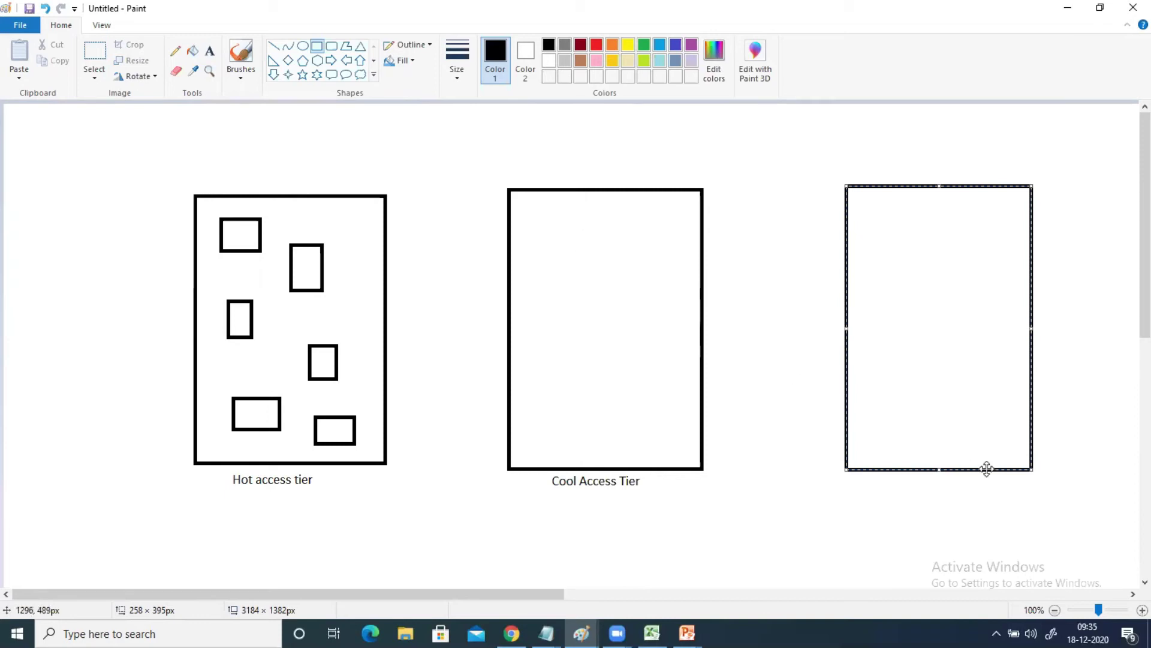
- Add the text "1 month" below both the Hot access tier and Cool Access Tier labels
left_click(209, 50)
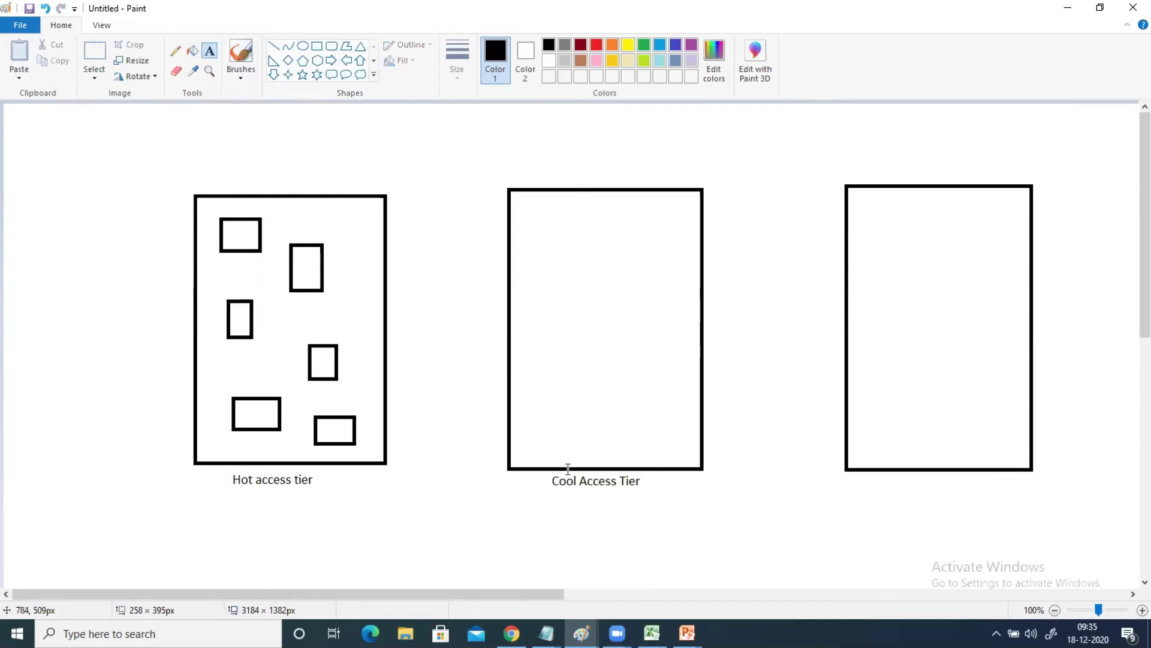
left_click(243, 503)
type("1 ")
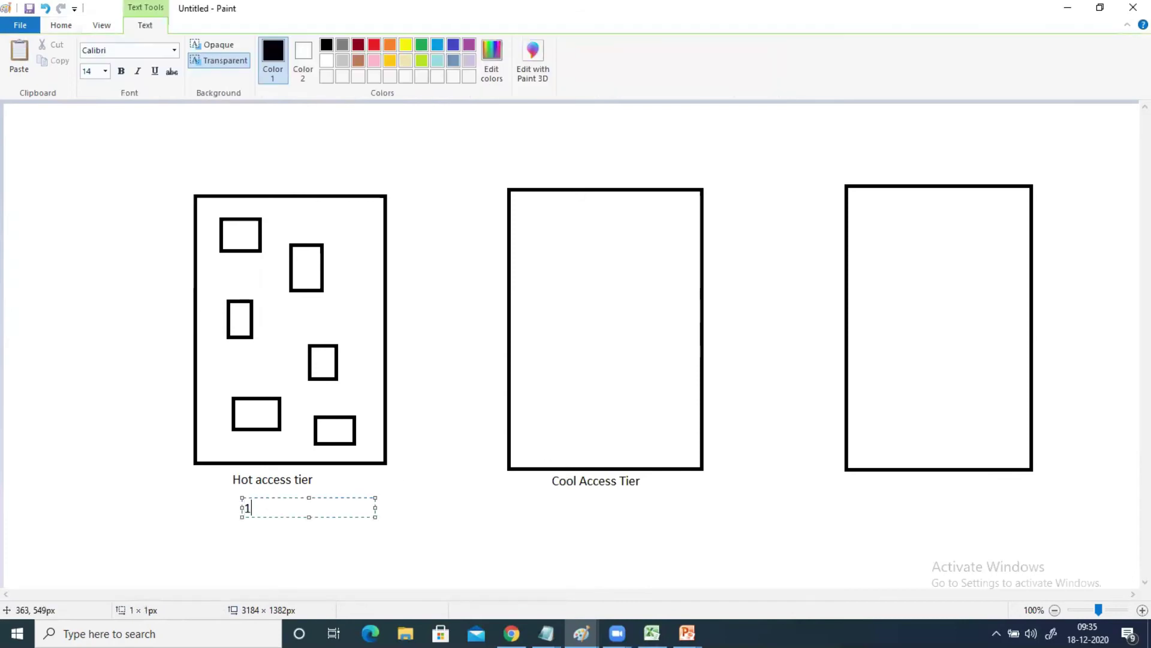
type("month")
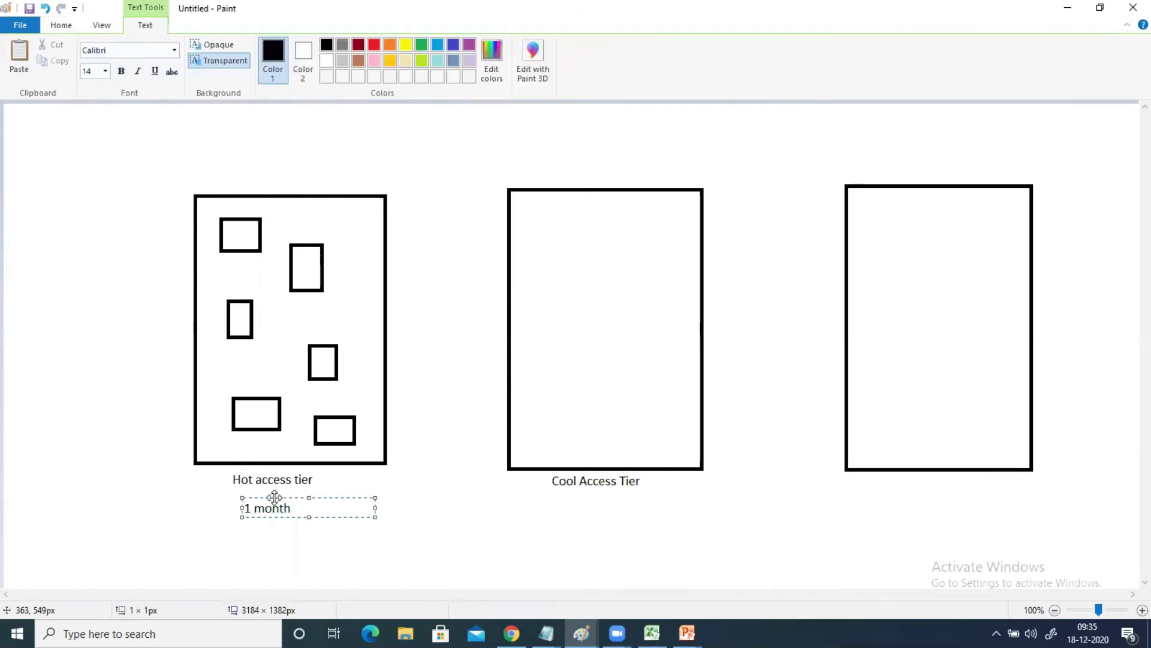
left_click(556, 505)
type("1 month")
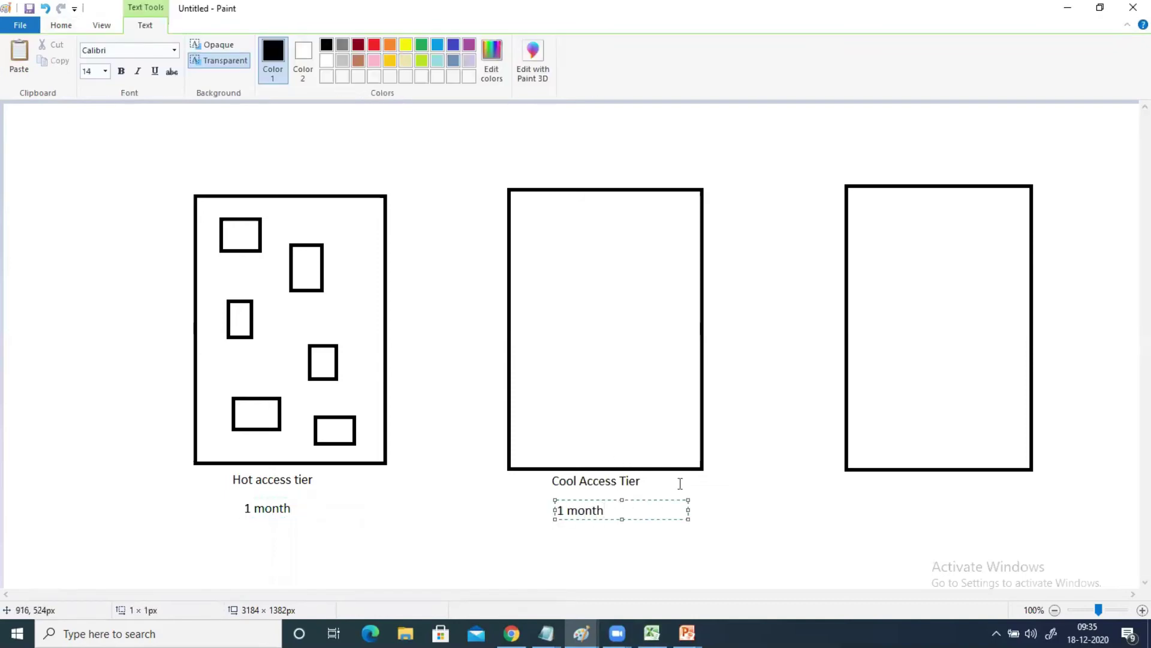
- Label the third rectangle "Archive Access Tier" underneath and add "365 days" below that label
left_click(891, 482)
left_click(891, 475)
type("Archive A")
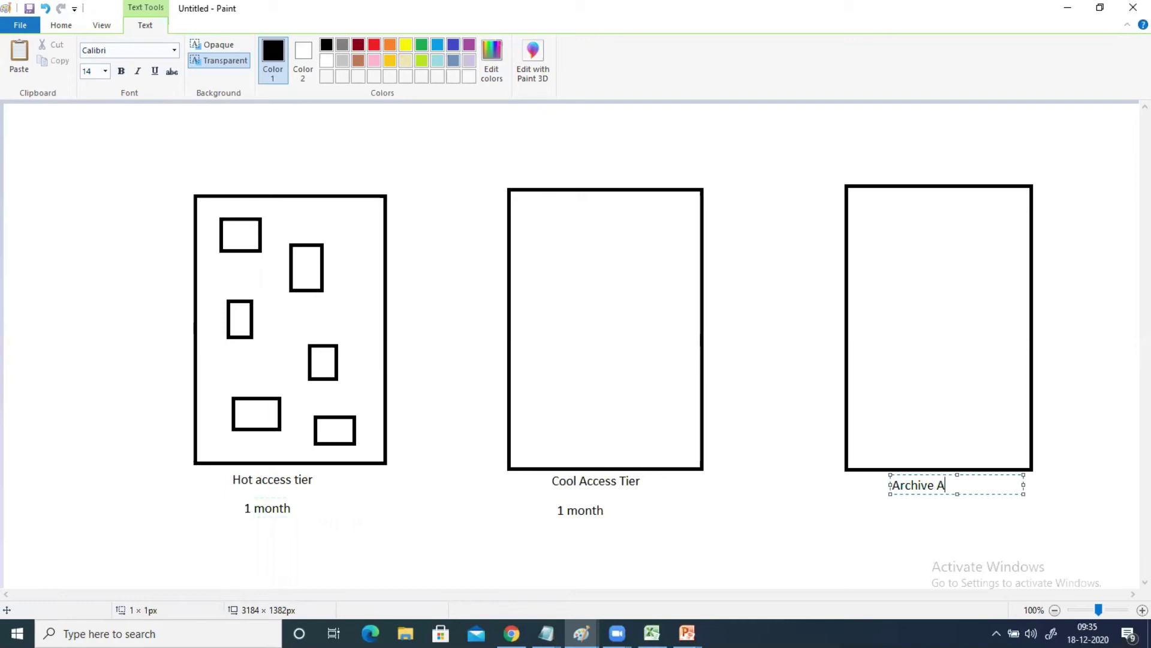
type("ccess Tier")
left_click(921, 510)
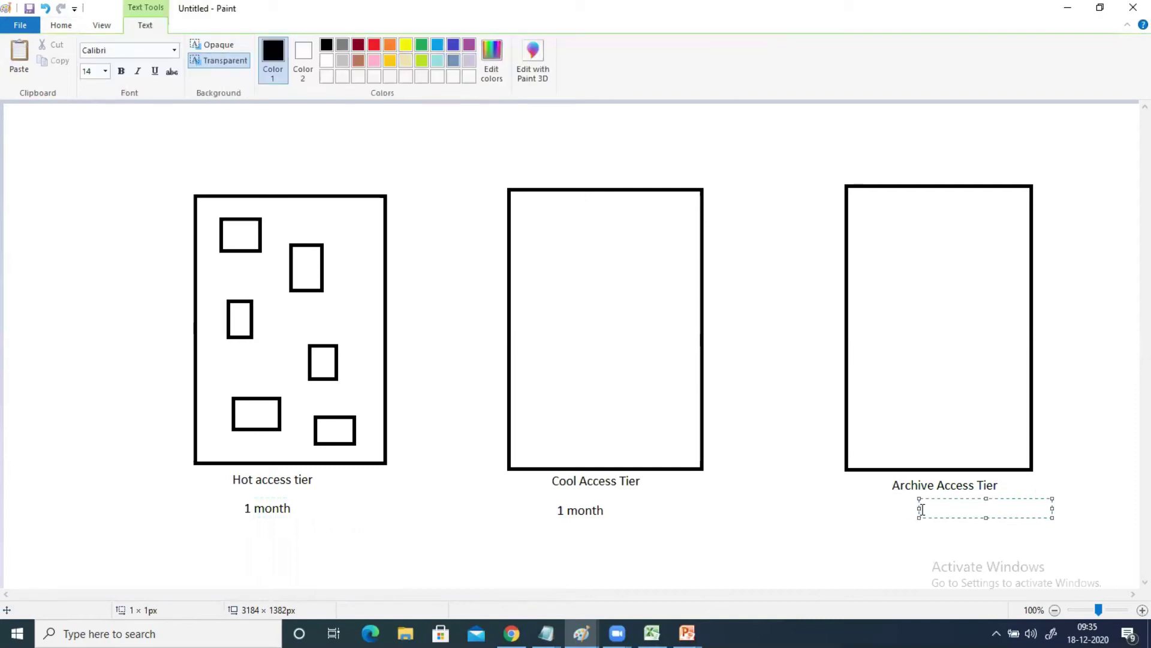
type("365 days")
- Draw a horizontal line about 60 px long to the right of the Archive box and add the text "Delete" beside it
left_click(51, 25)
left_click(273, 46)
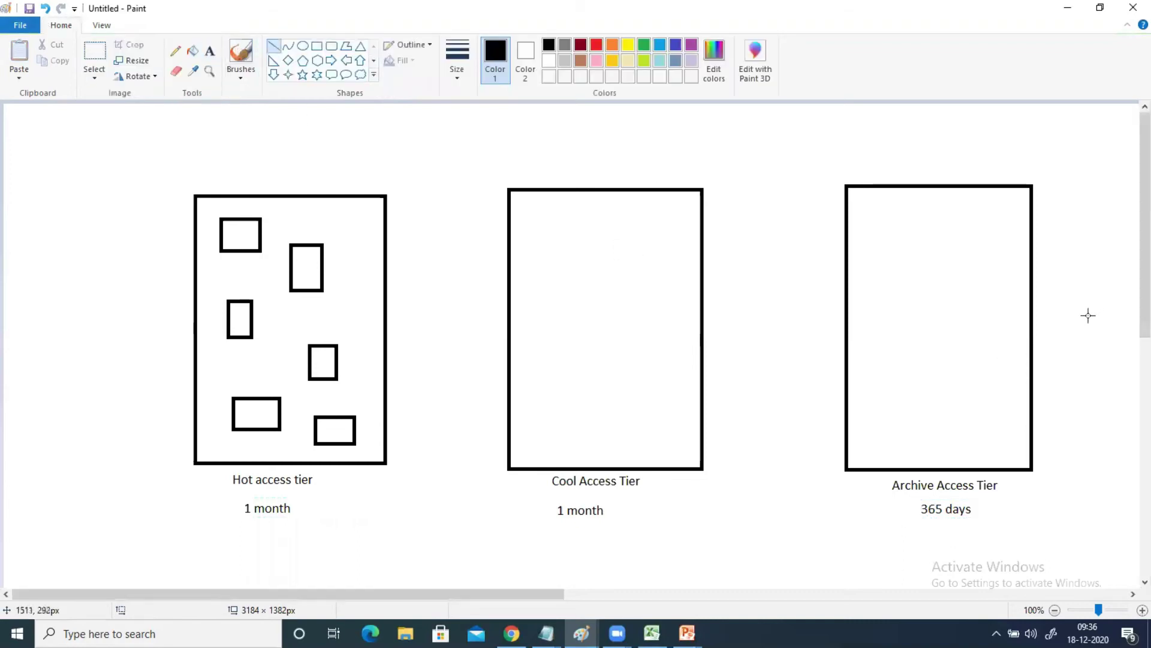
left_click_drag(1052, 318, 1094, 318)
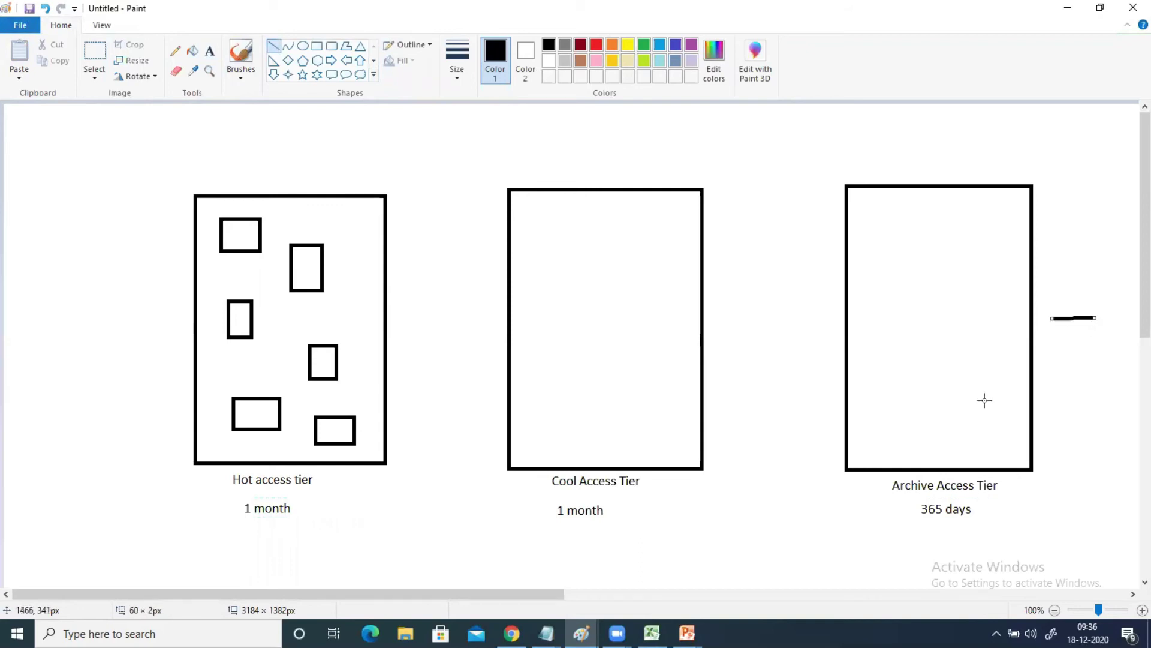
left_click_drag(455, 591, 518, 591)
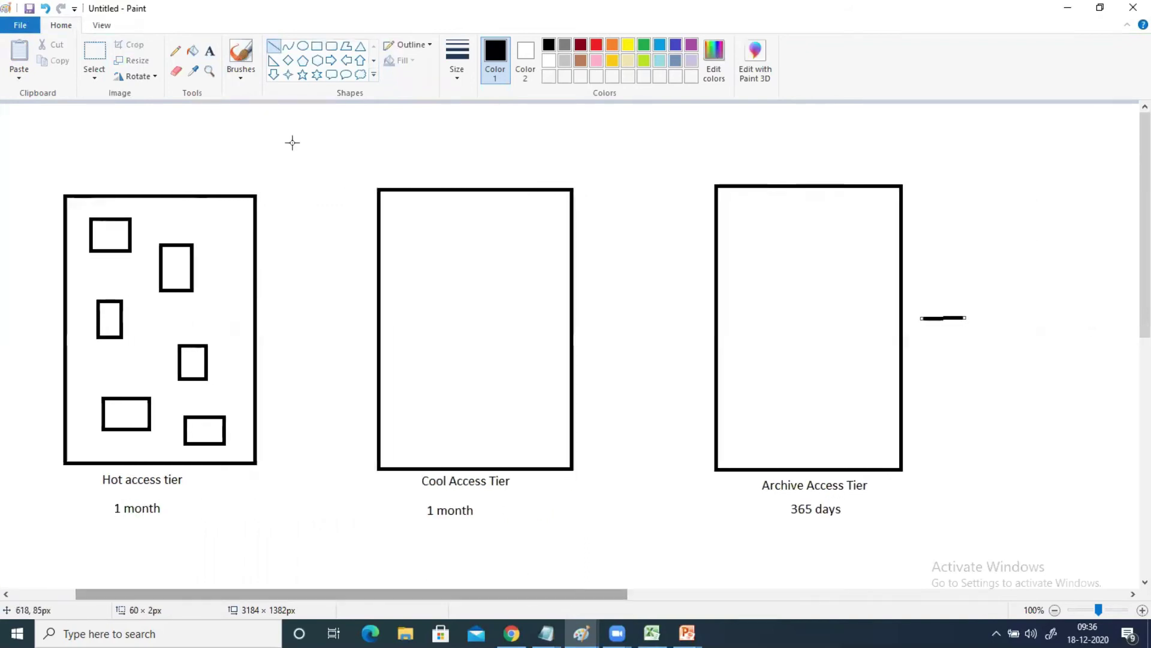
left_click(210, 51)
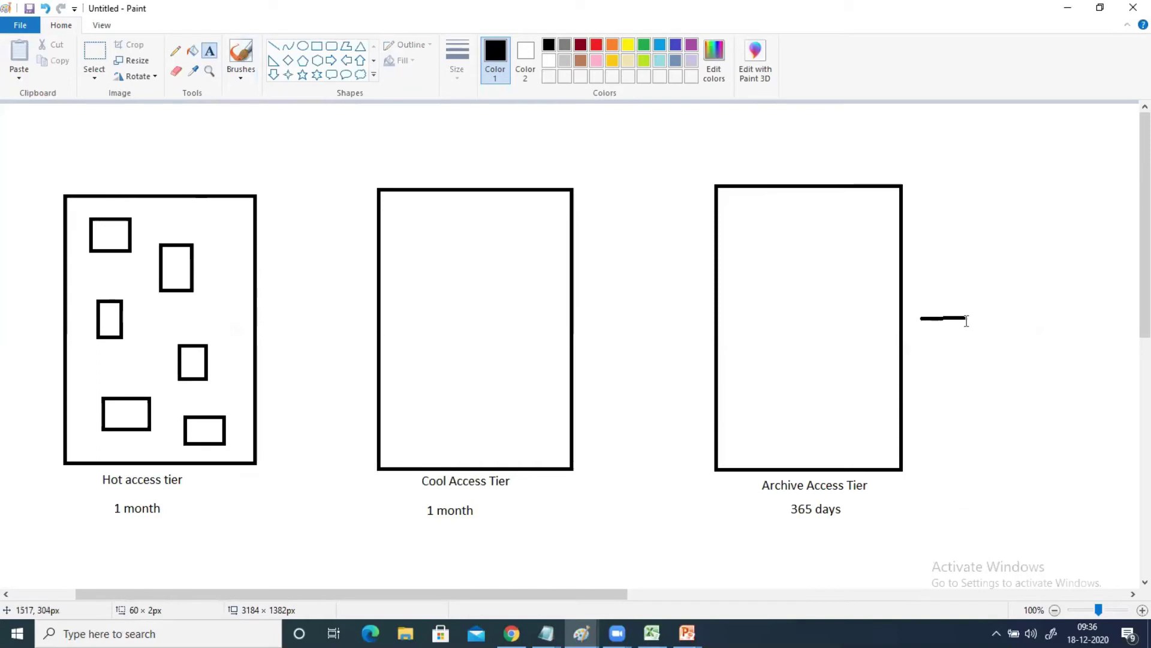
left_click(990, 313)
type("Delete")
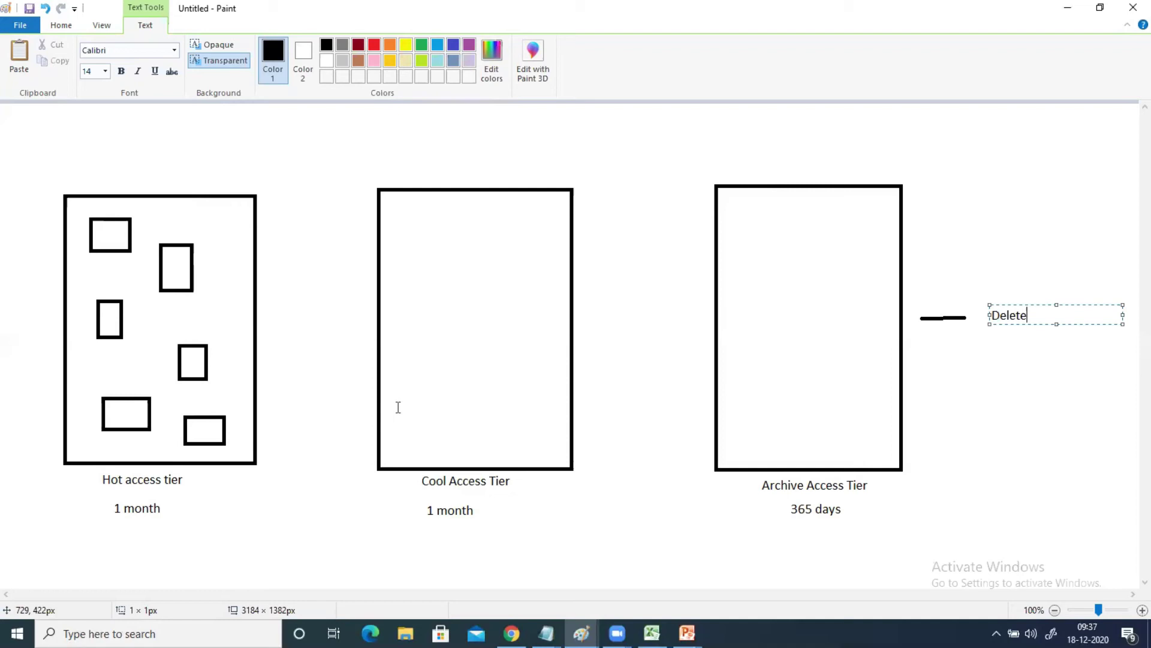
left_click(348, 398)
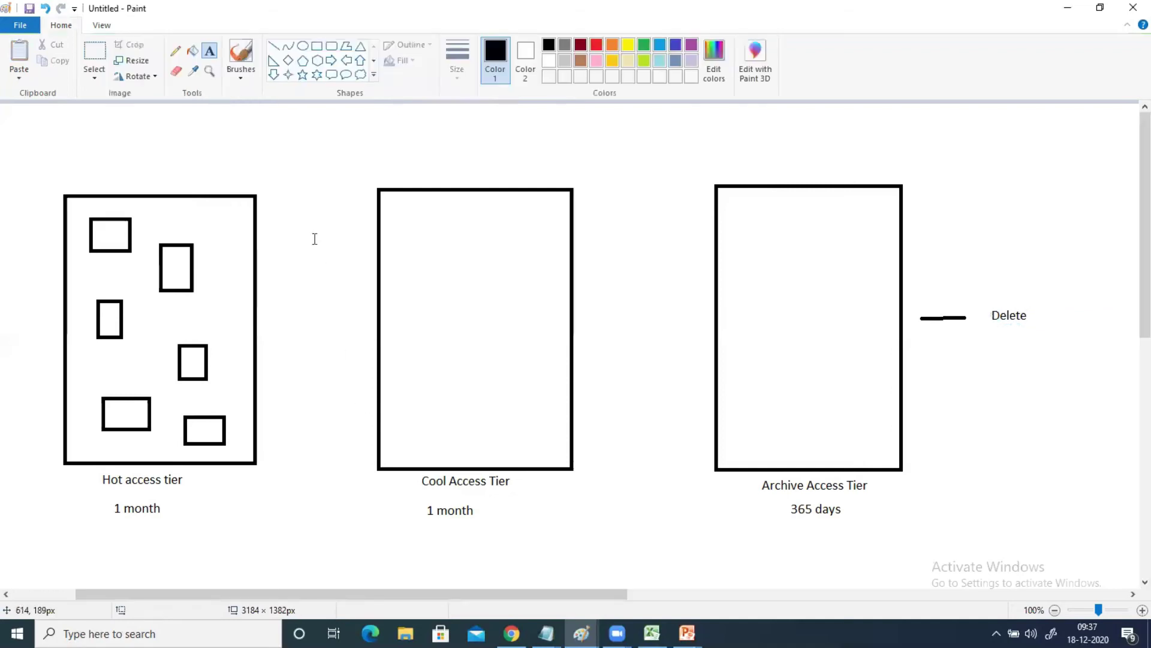
- Add the heading text "life cycle management" above the tier boxes, between the Hot and Cool ones
left_click(227, 126)
type("life cycle management")
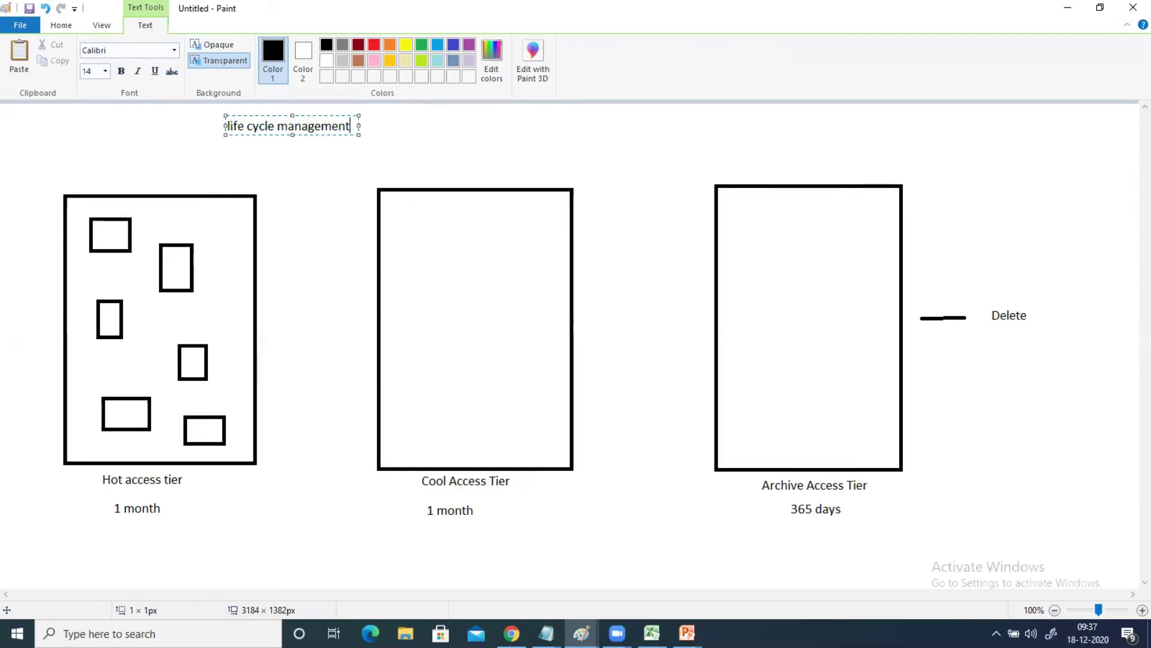
- Switch to the Azure portal and start a new Lifecycle Management rule for the lhstorage100 storage account
key("alt+Tab")
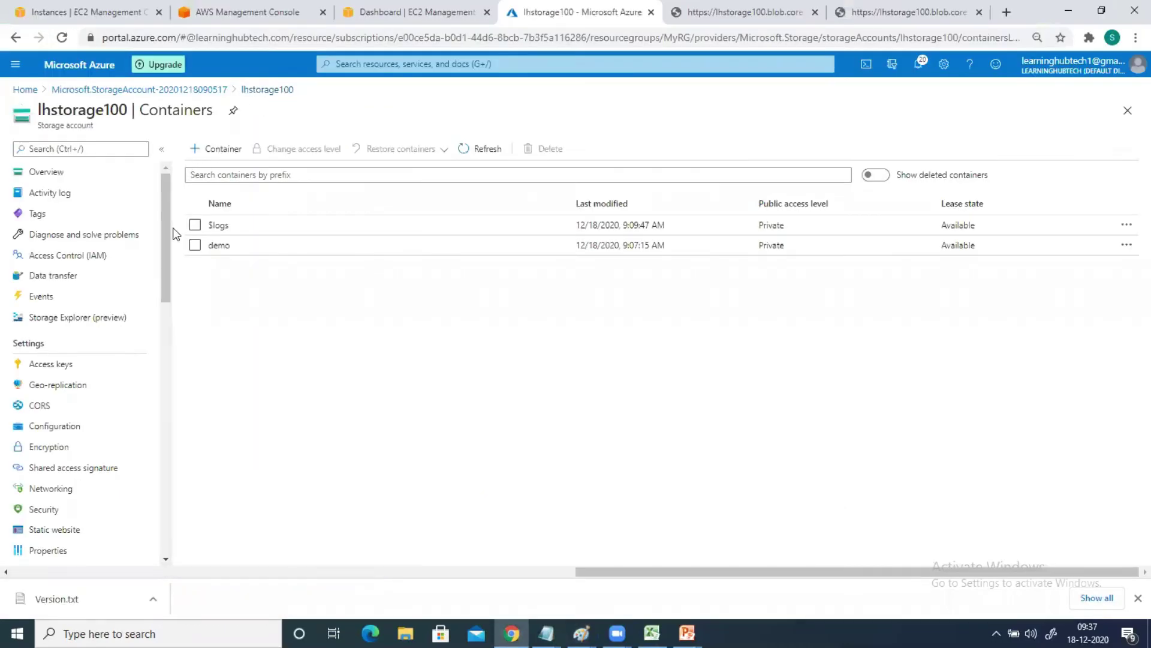
left_click_drag(168, 246, 160, 330)
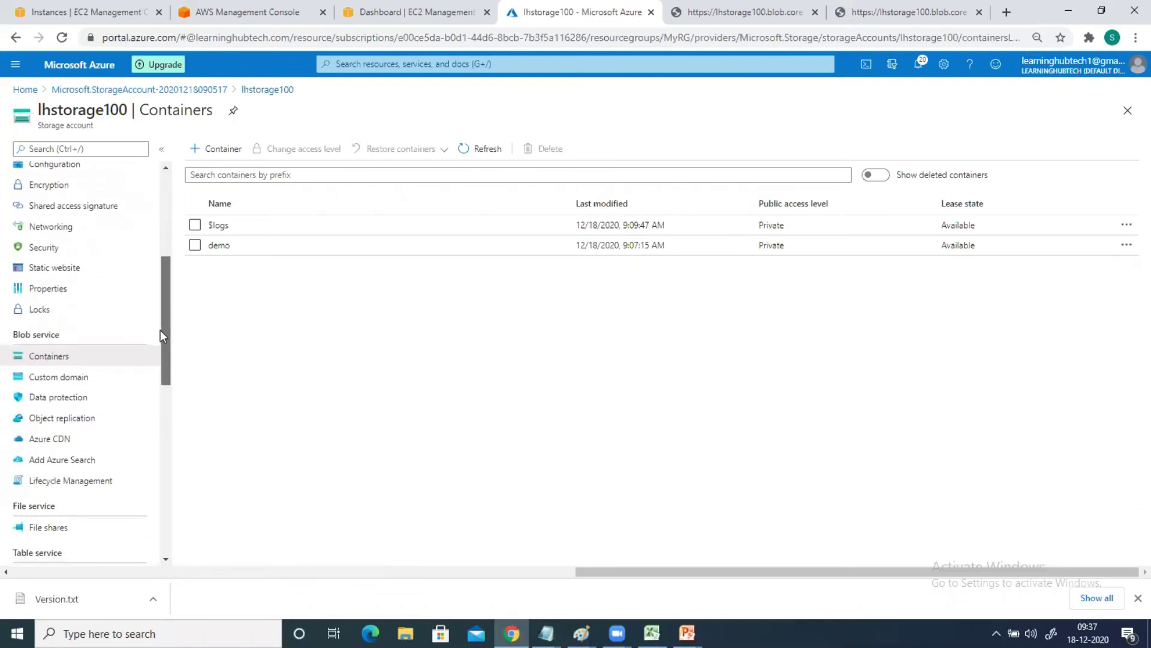
left_click(88, 487)
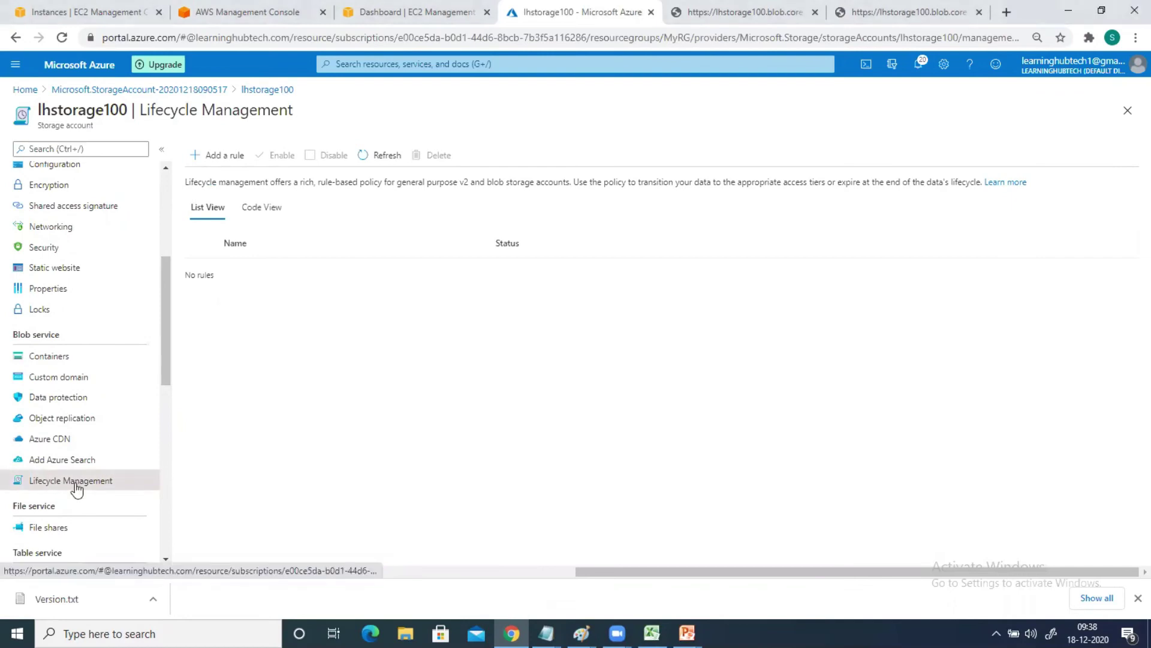
left_click(217, 158)
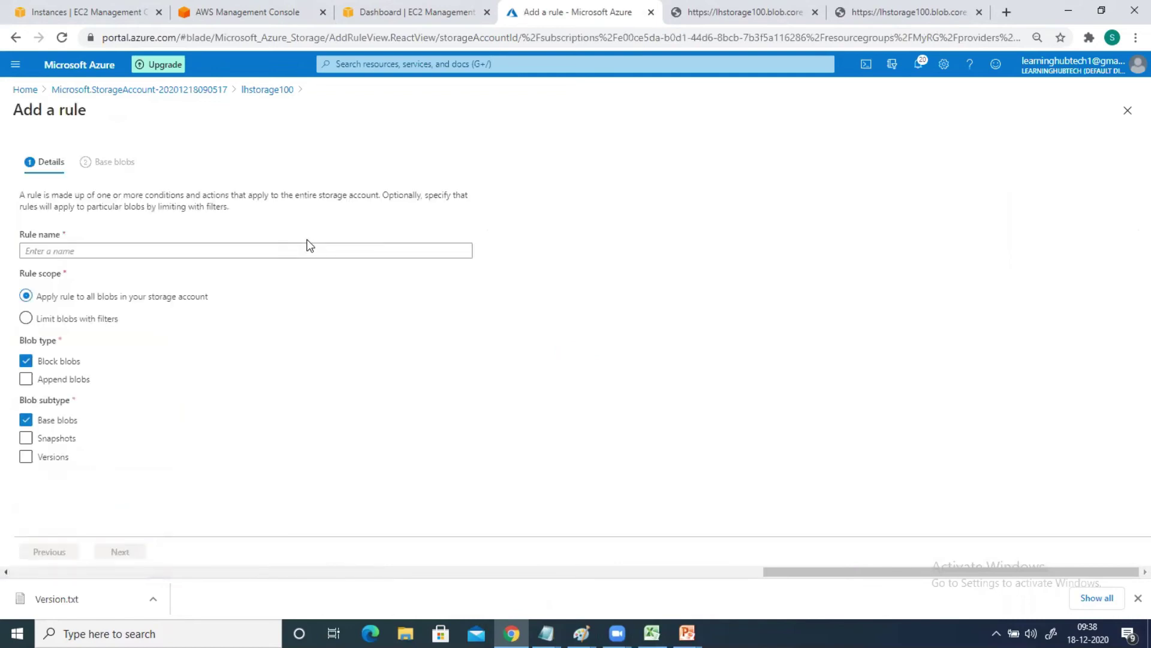
- Name the rule rule1, limit its scope to blobs with filters, and continue to the base blobs settings
left_click(181, 256)
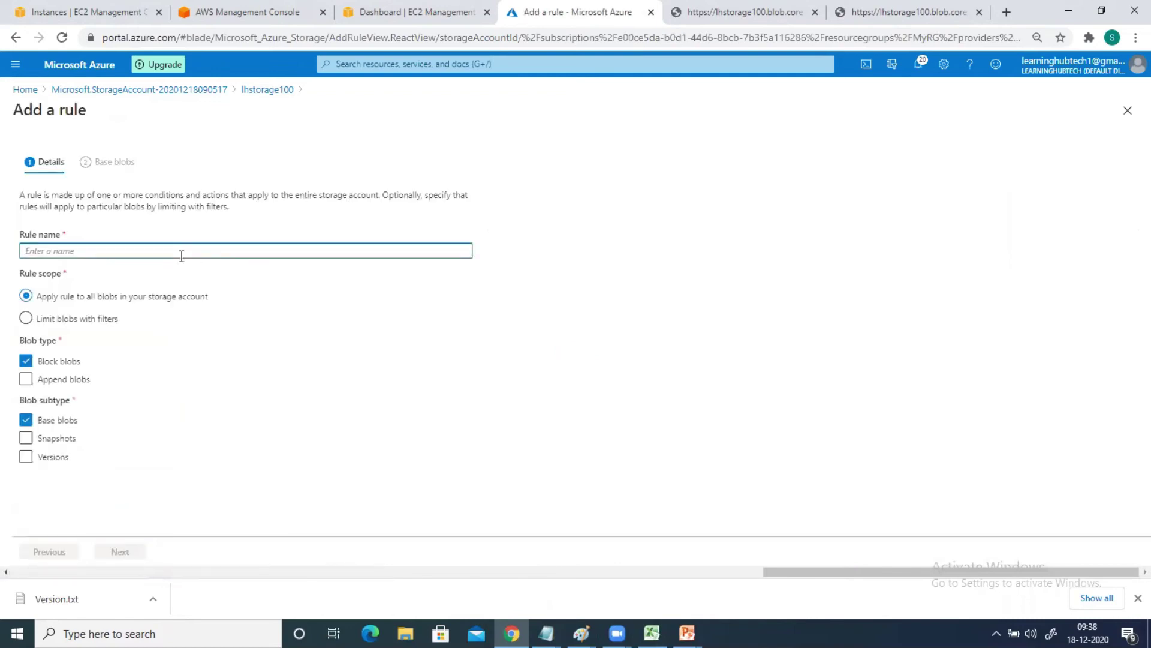
type("rule1")
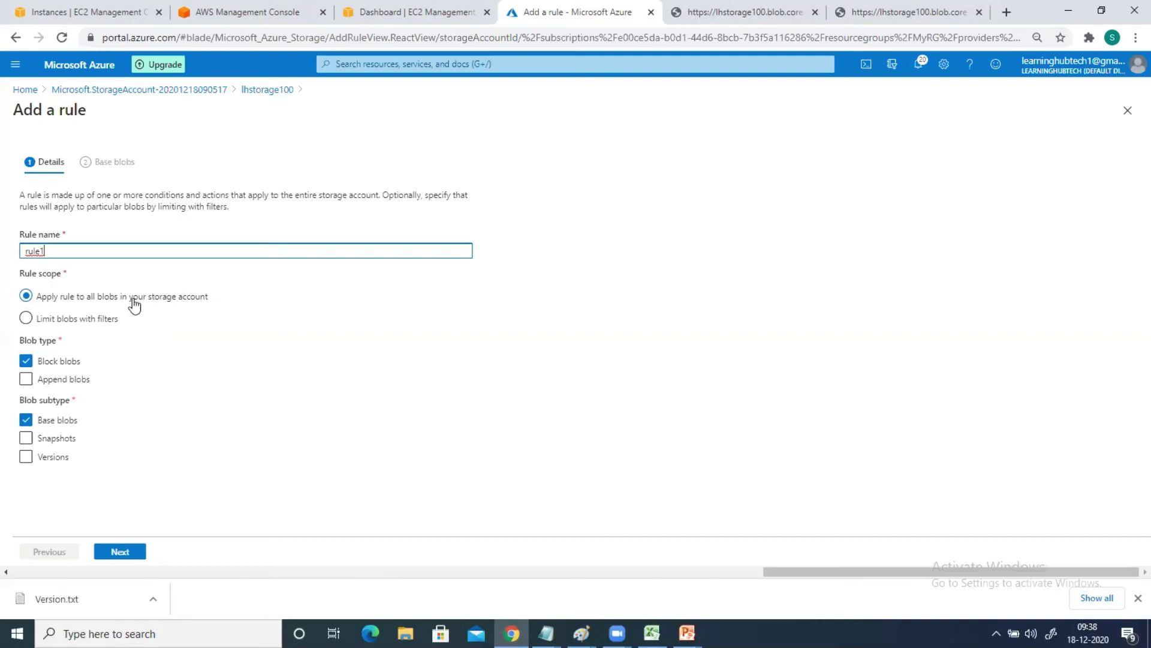
left_click(25, 318)
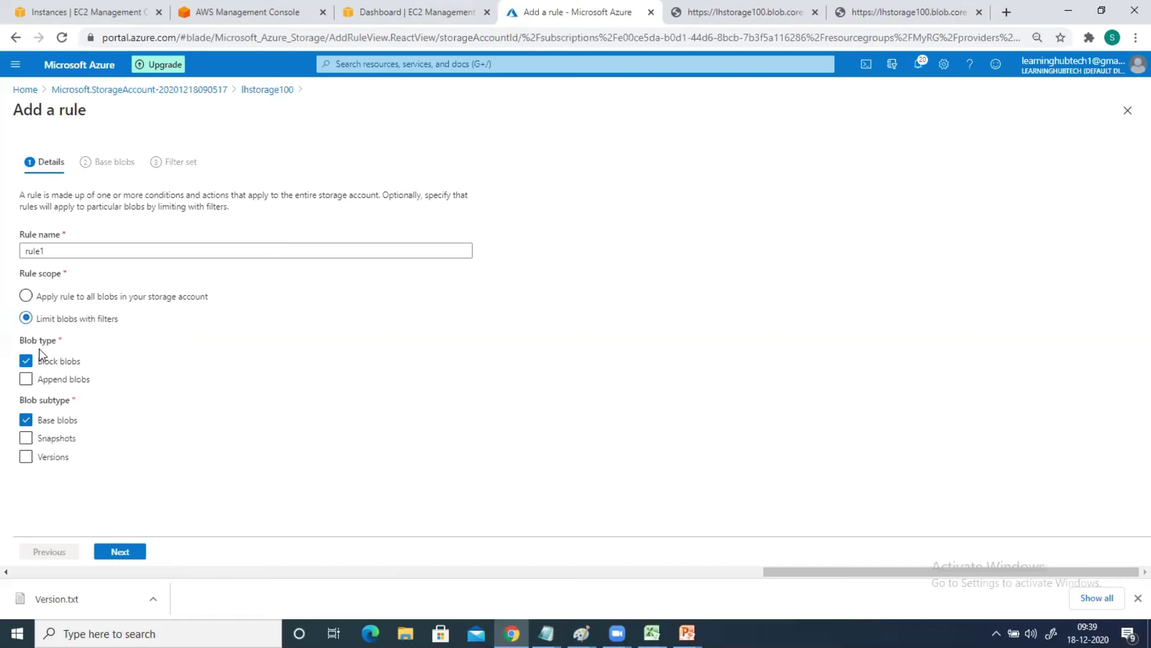
left_click(119, 553)
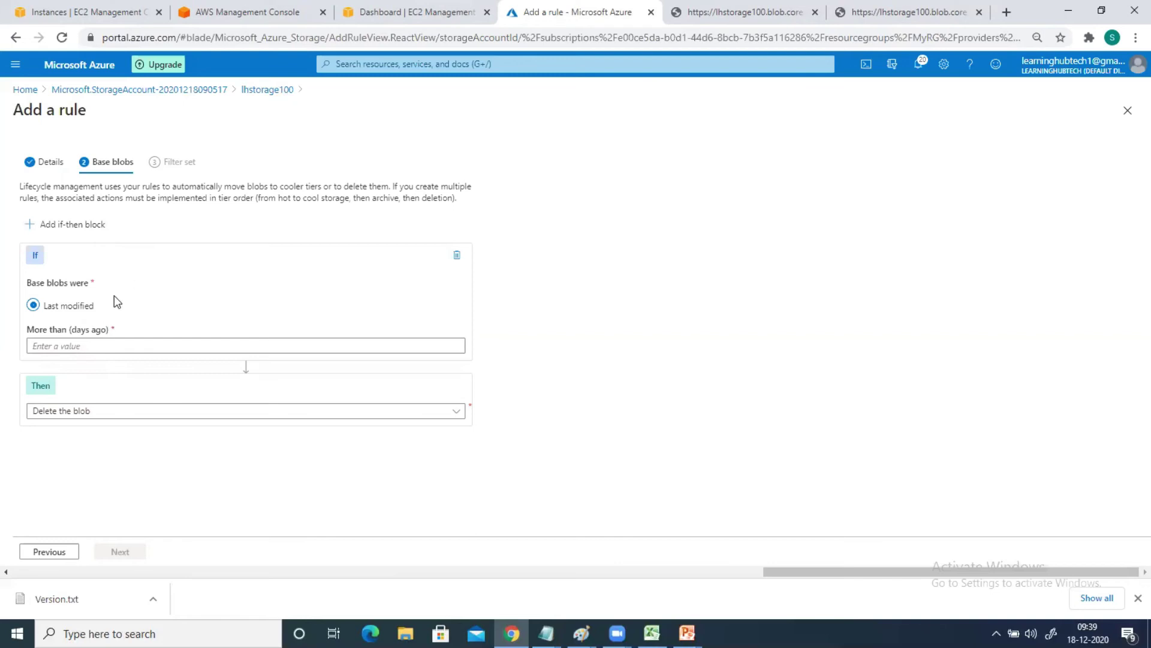
- Set the first condition to move base blobs last modified more than 30 days ago to cool storage
left_click(79, 347)
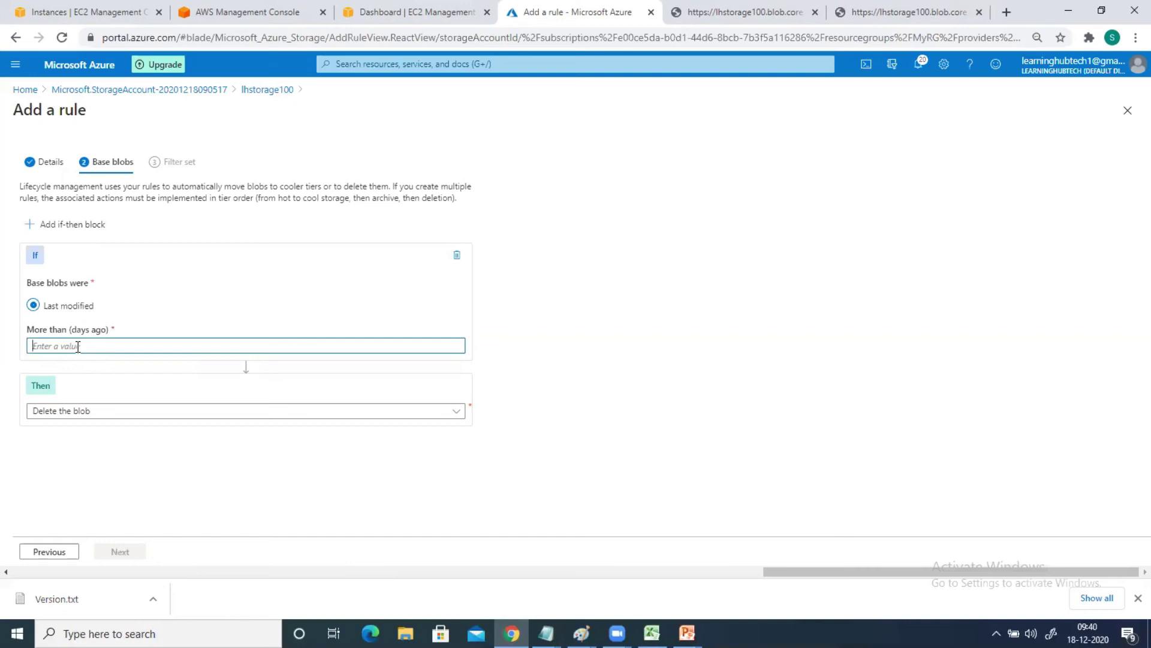
type("30")
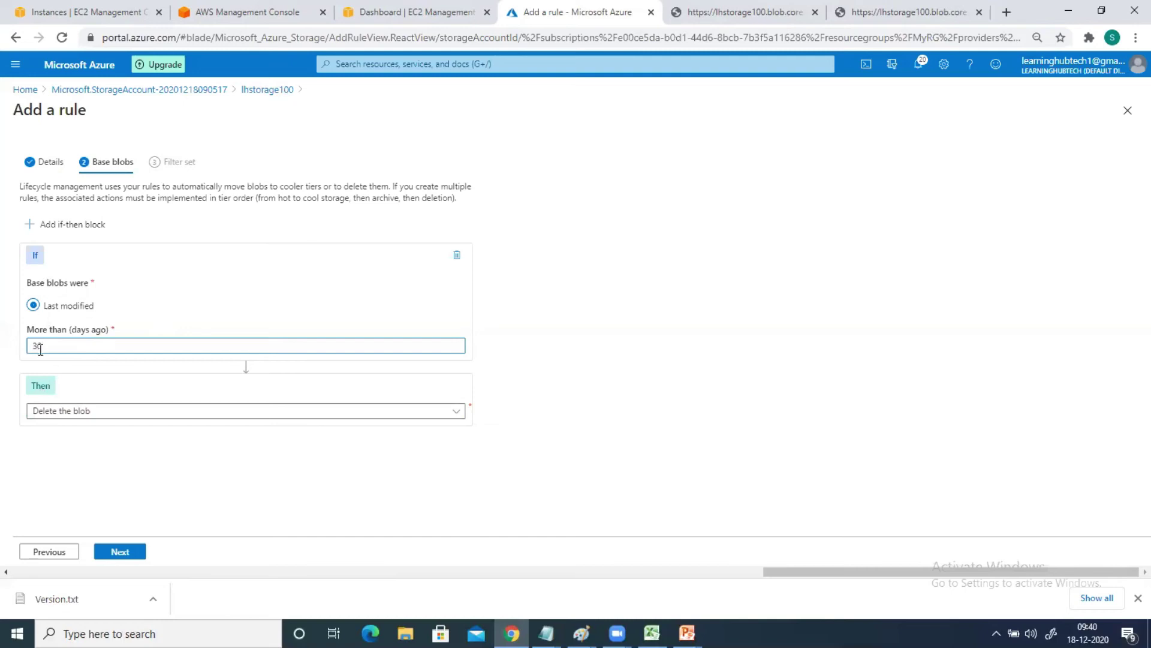
left_click(50, 411)
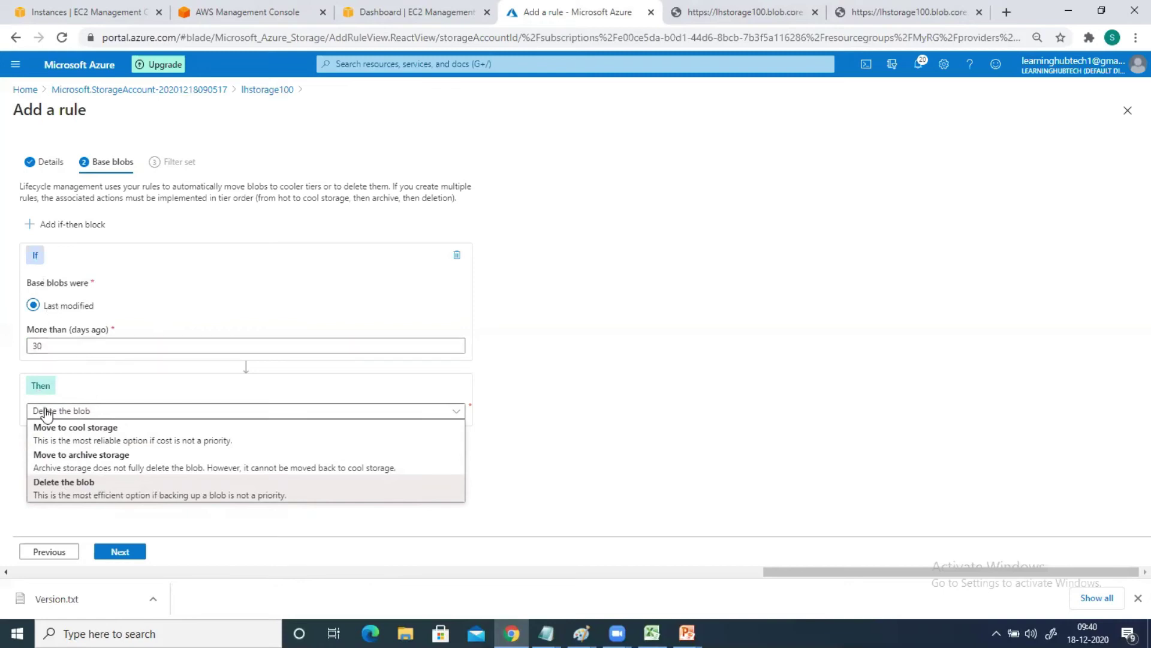
left_click(47, 437)
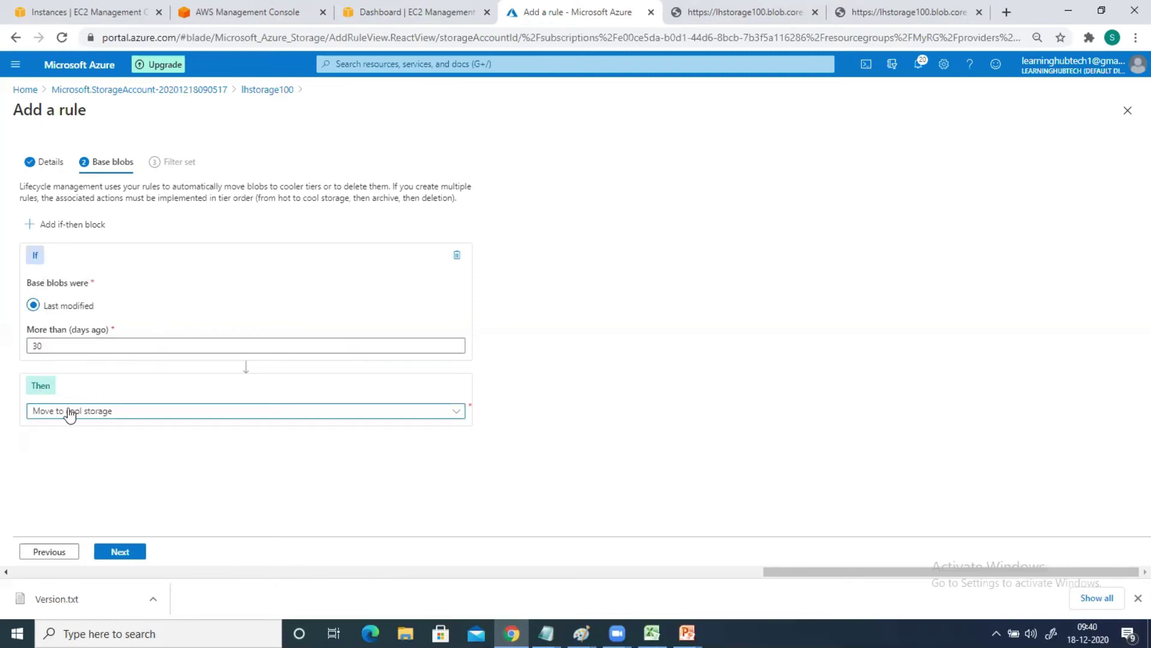
- Add a second if-then block that moves base blobs last modified more than 30 days ago to archive storage
left_click(82, 233)
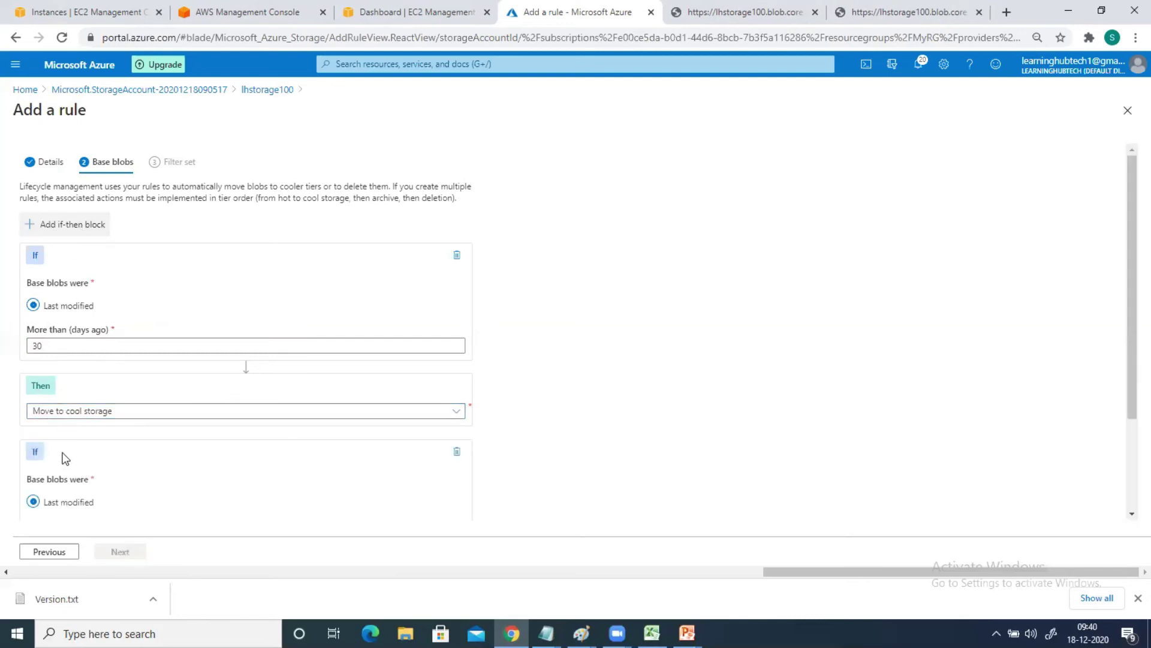
scroll(66, 459, "down", 3)
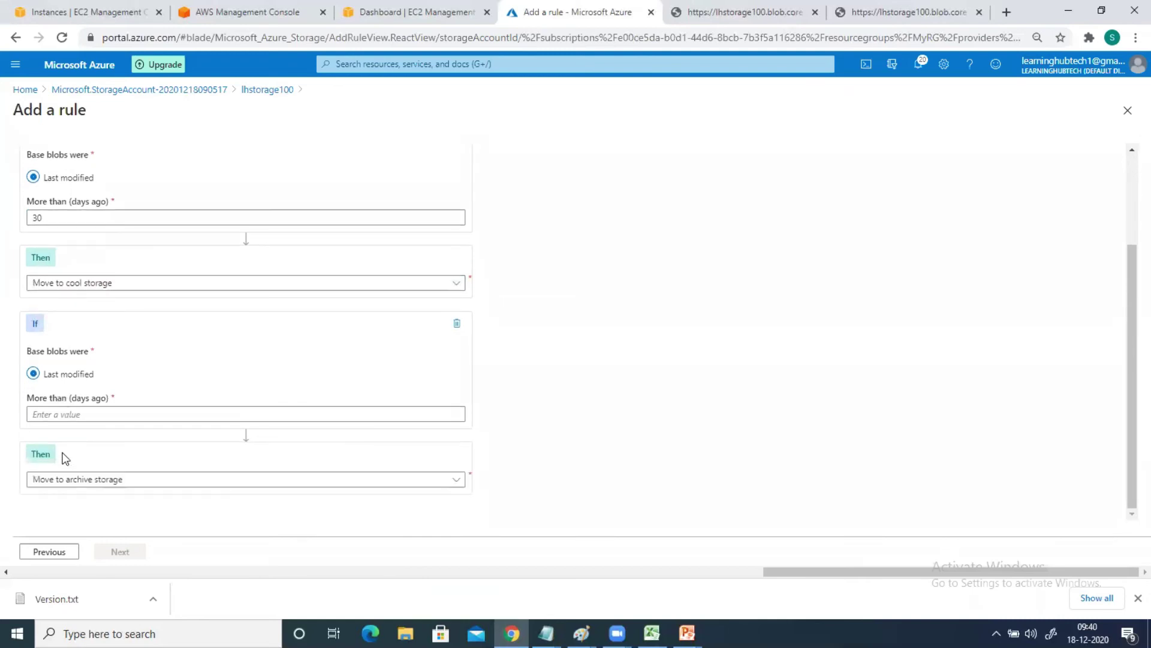
left_click(58, 414)
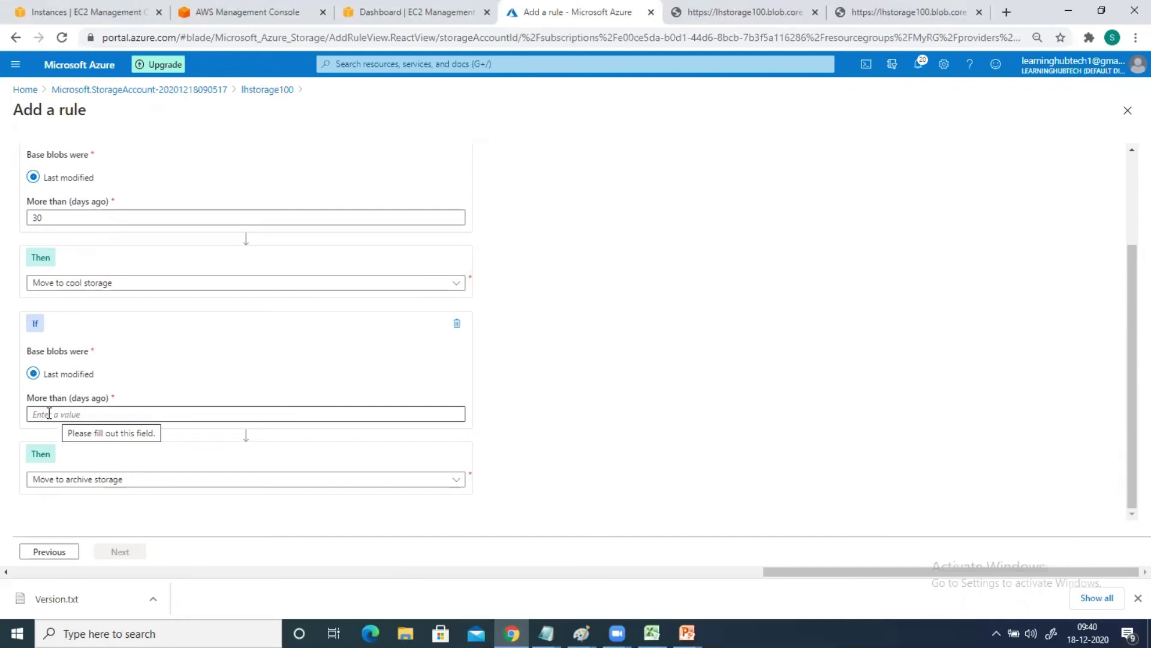
left_click(46, 415)
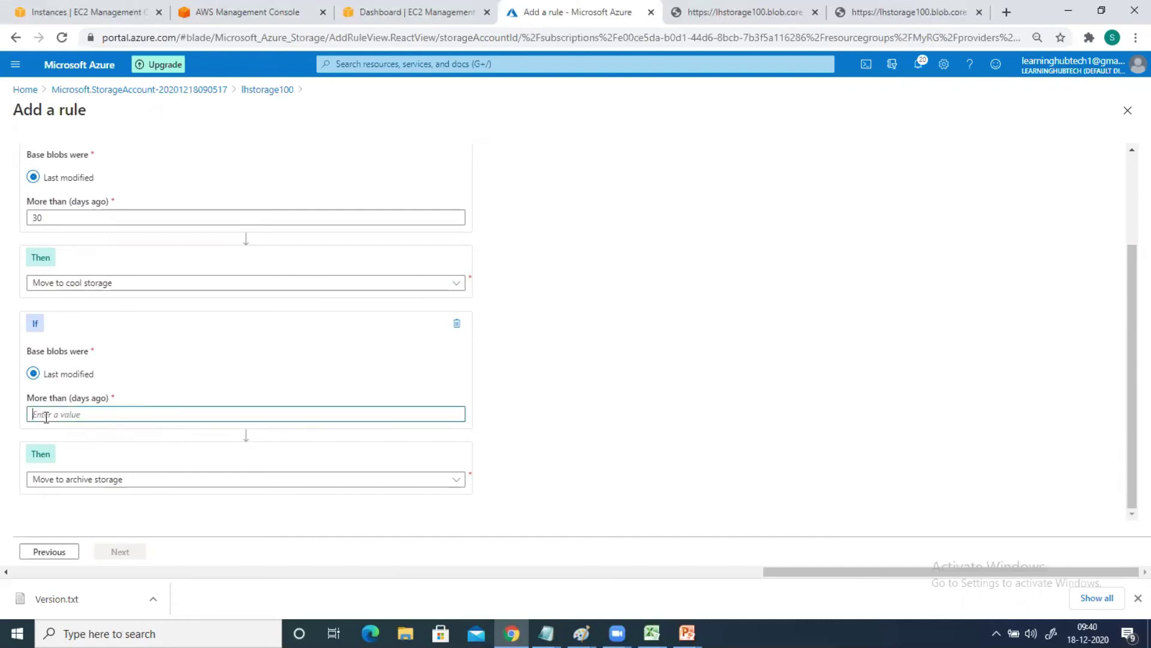
type("30")
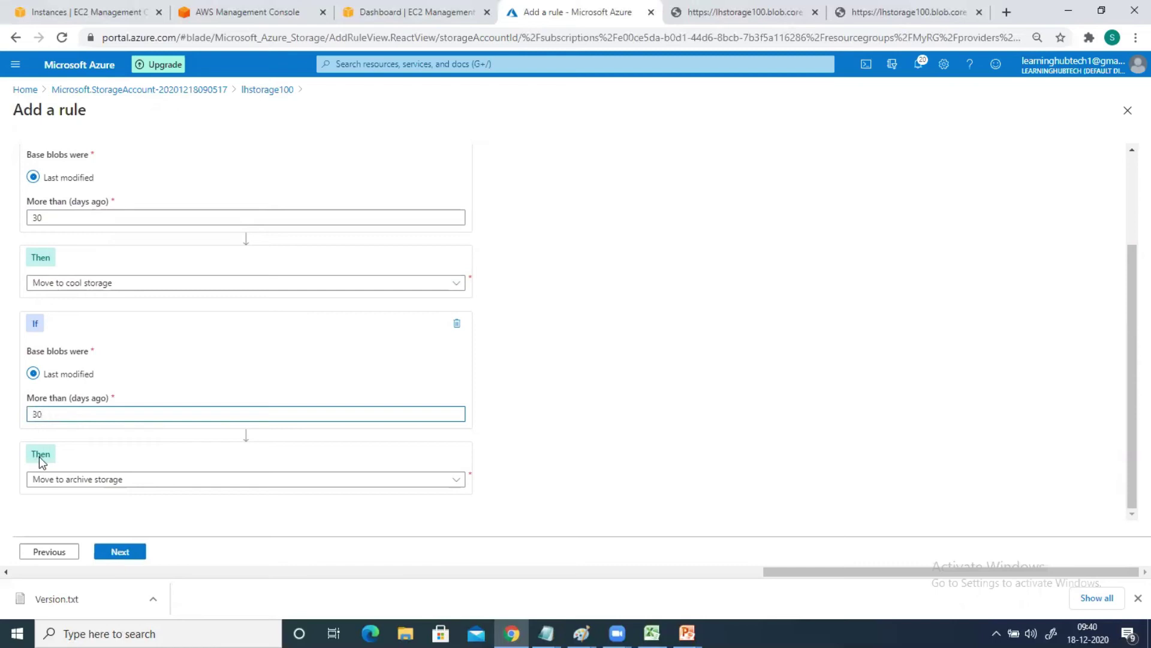
left_click(45, 480)
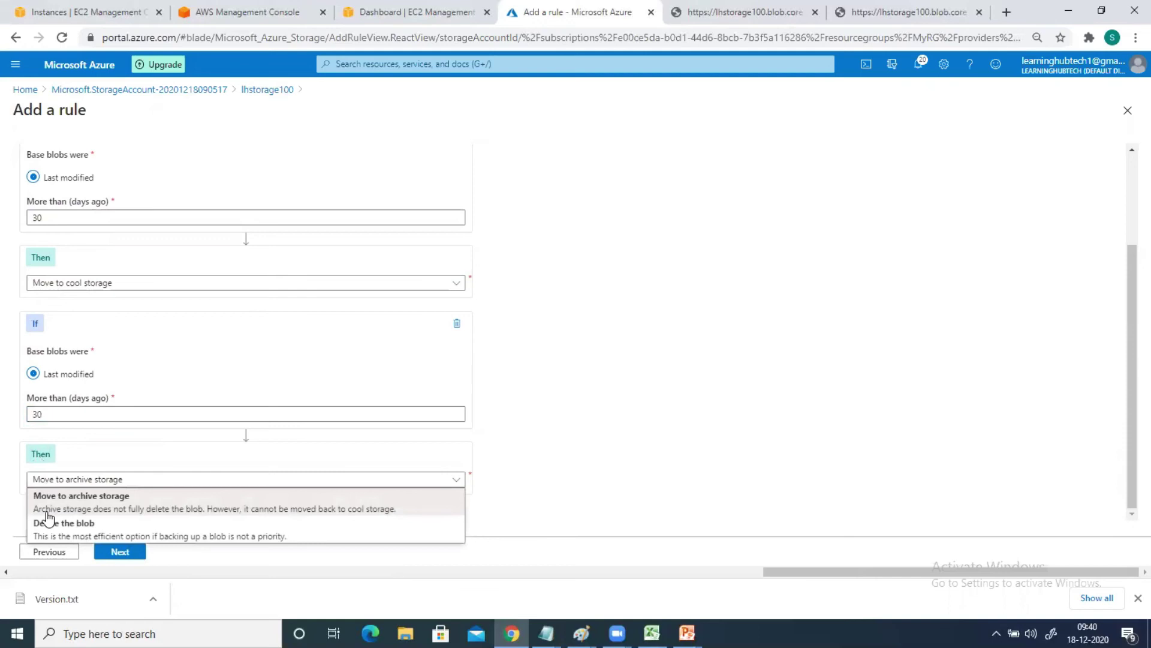
left_click(79, 508)
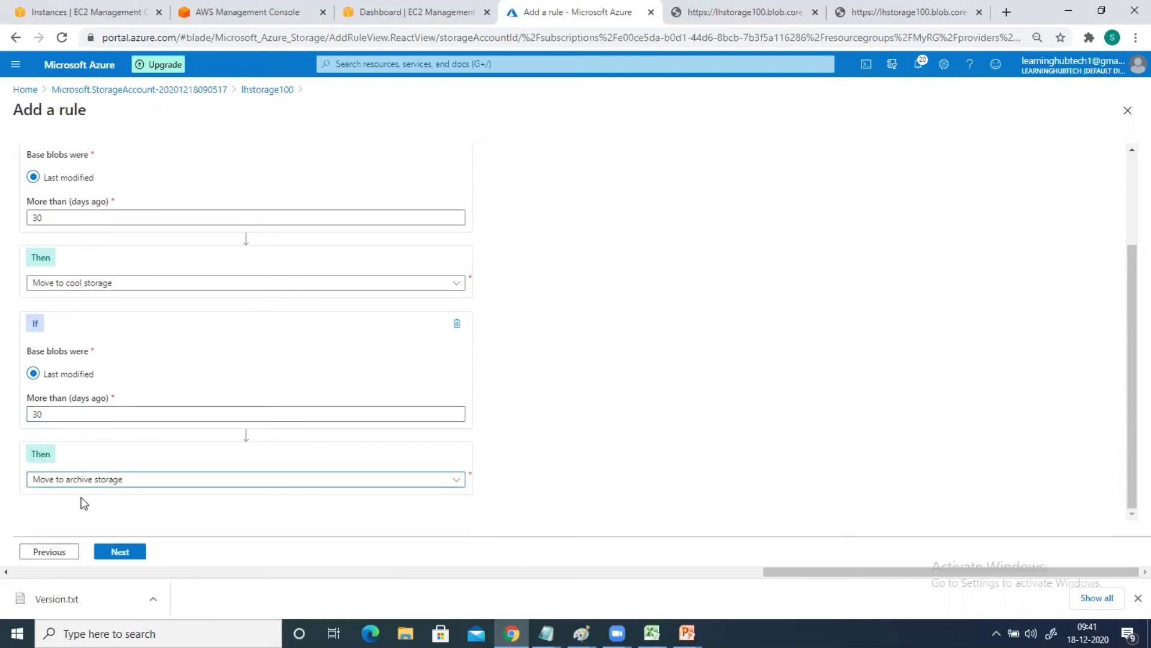
- Add a third if-then block that deletes blobs last modified more than 365 days ago, and review all three blocks
left_click(78, 316)
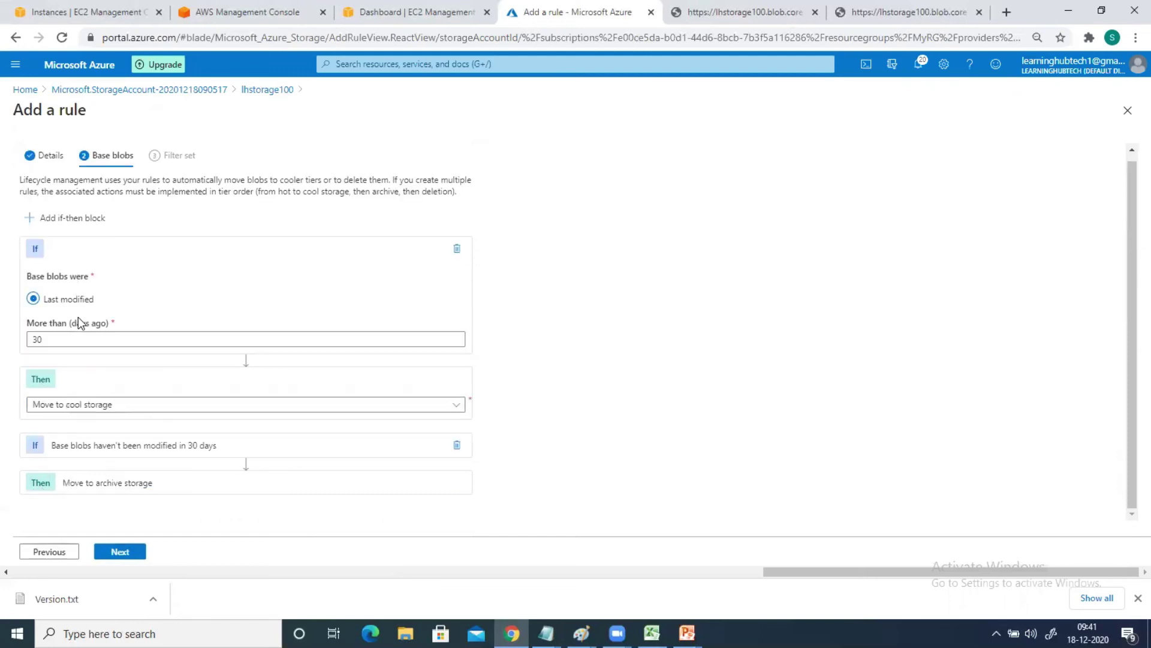
left_click(73, 229)
scroll(45, 407, "down", 3)
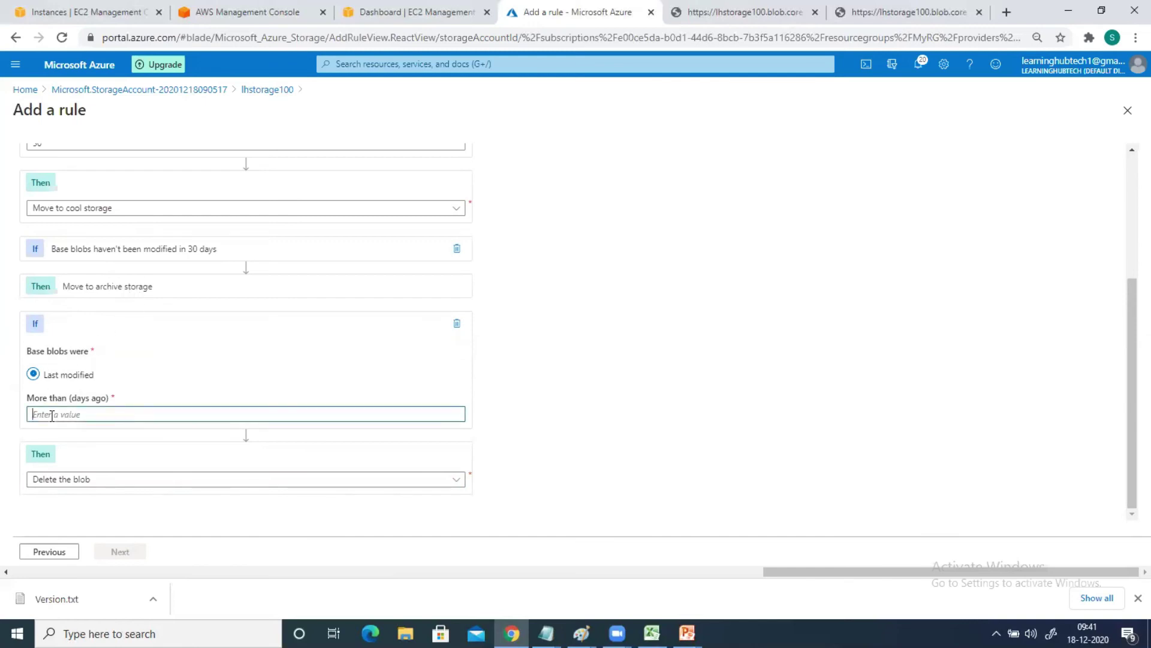
type("365")
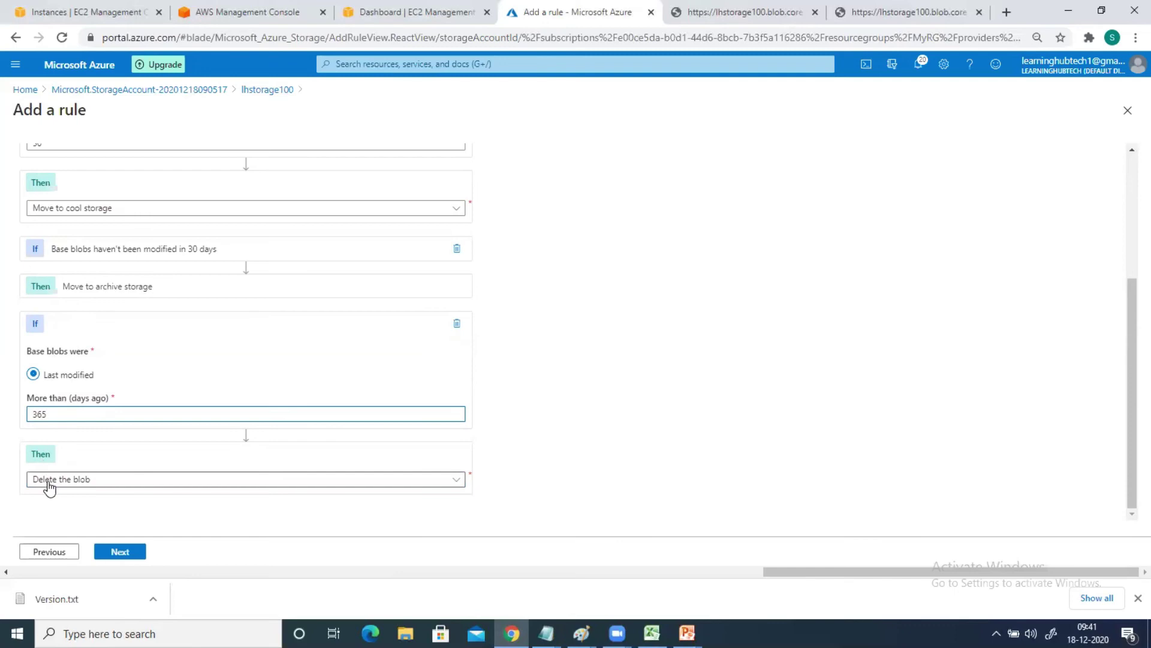
scroll(49, 488, "up", 3)
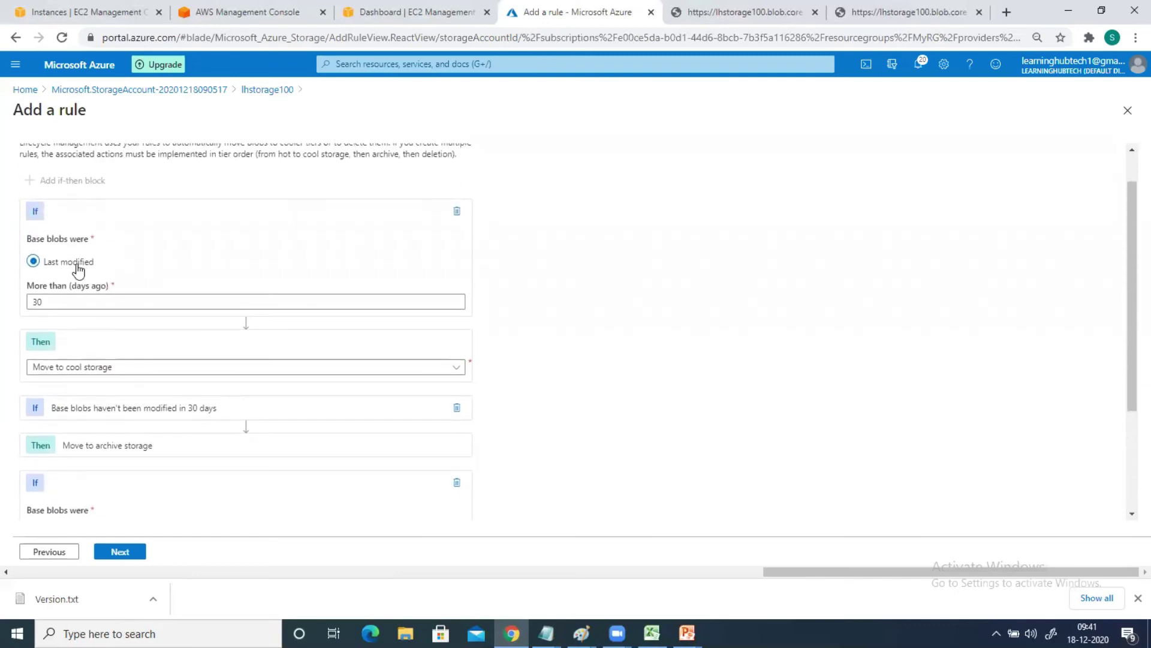
scroll(42, 194, "up", 1)
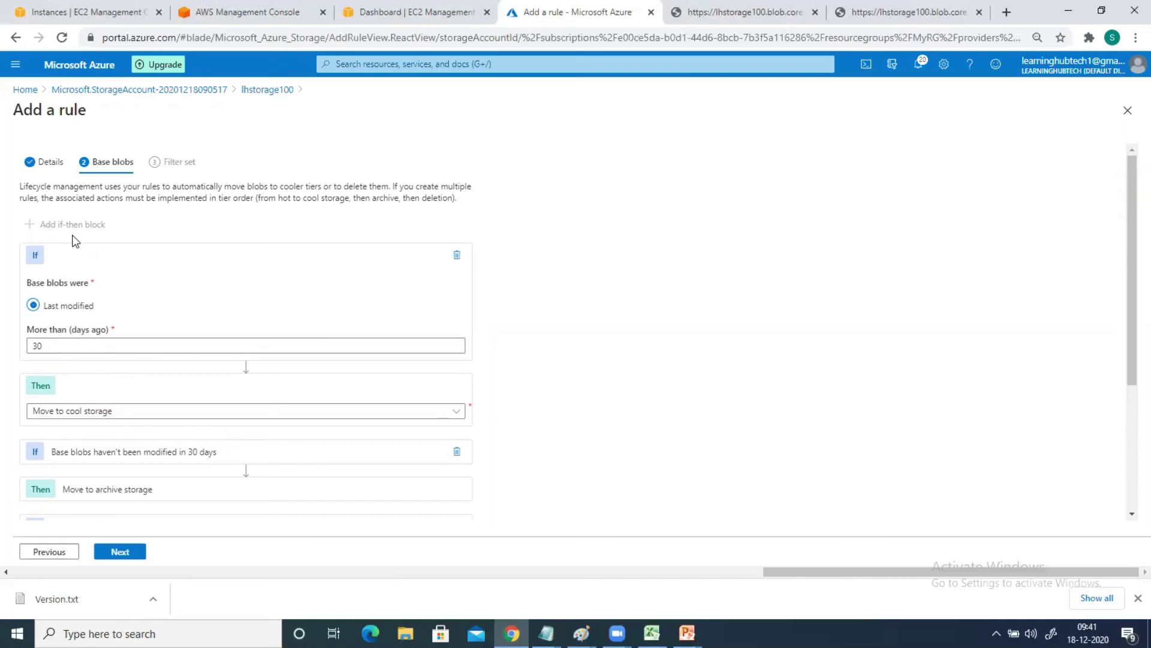
scroll(143, 291, "down", 4)
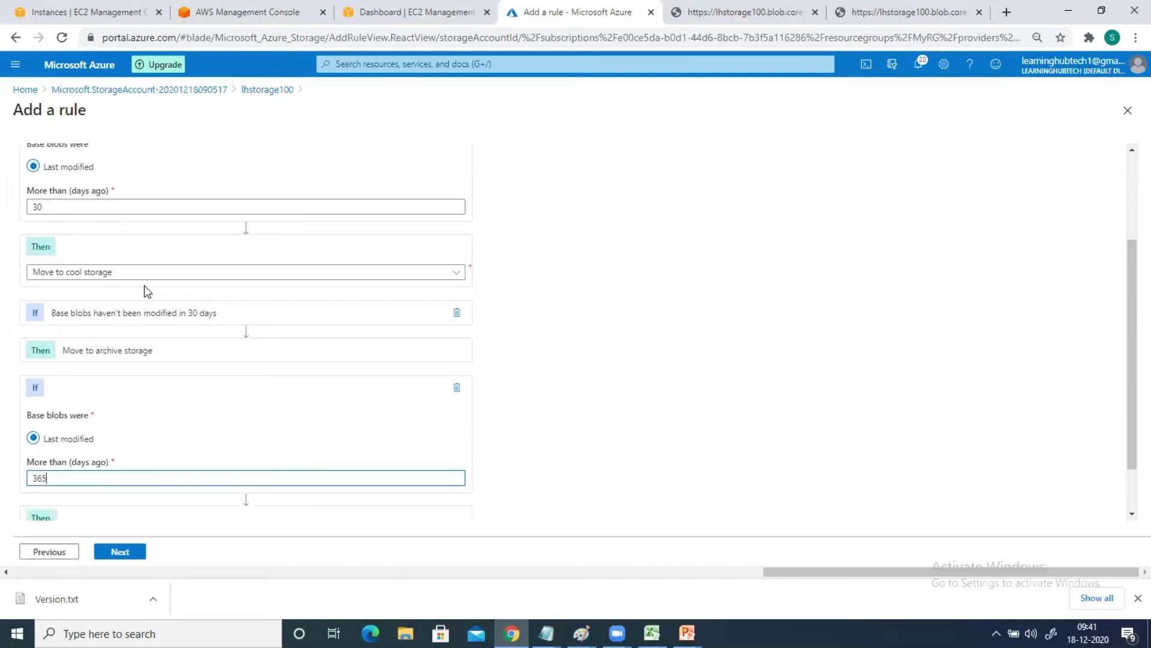
scroll(144, 288, "up", 4)
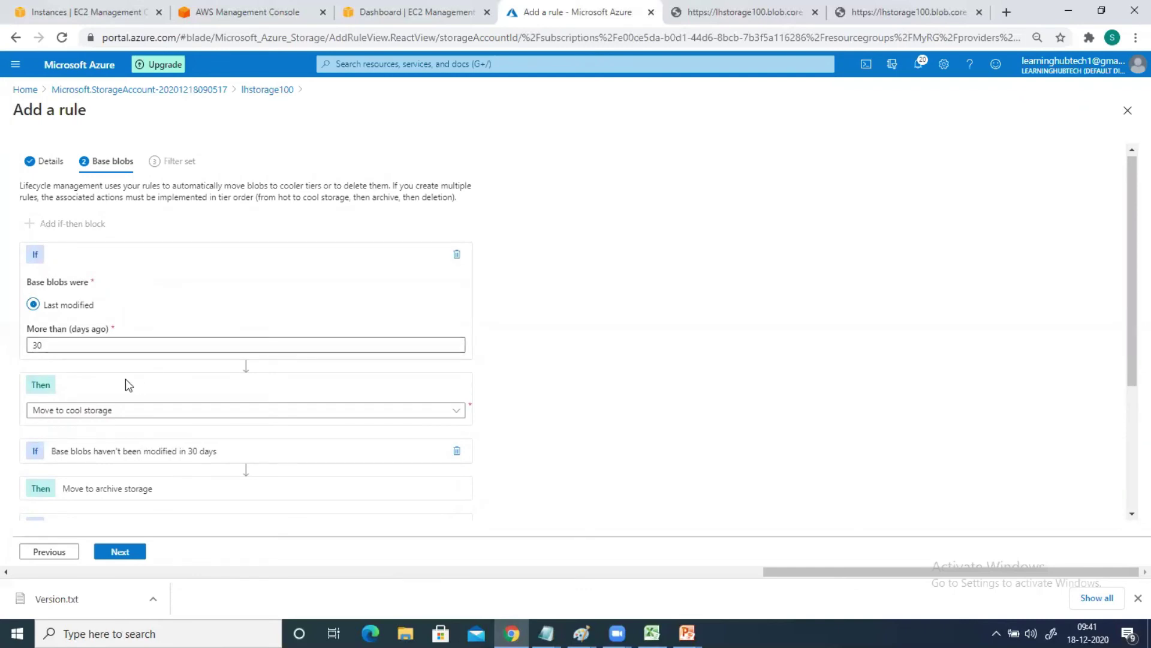
scroll(125, 379, "down", 4)
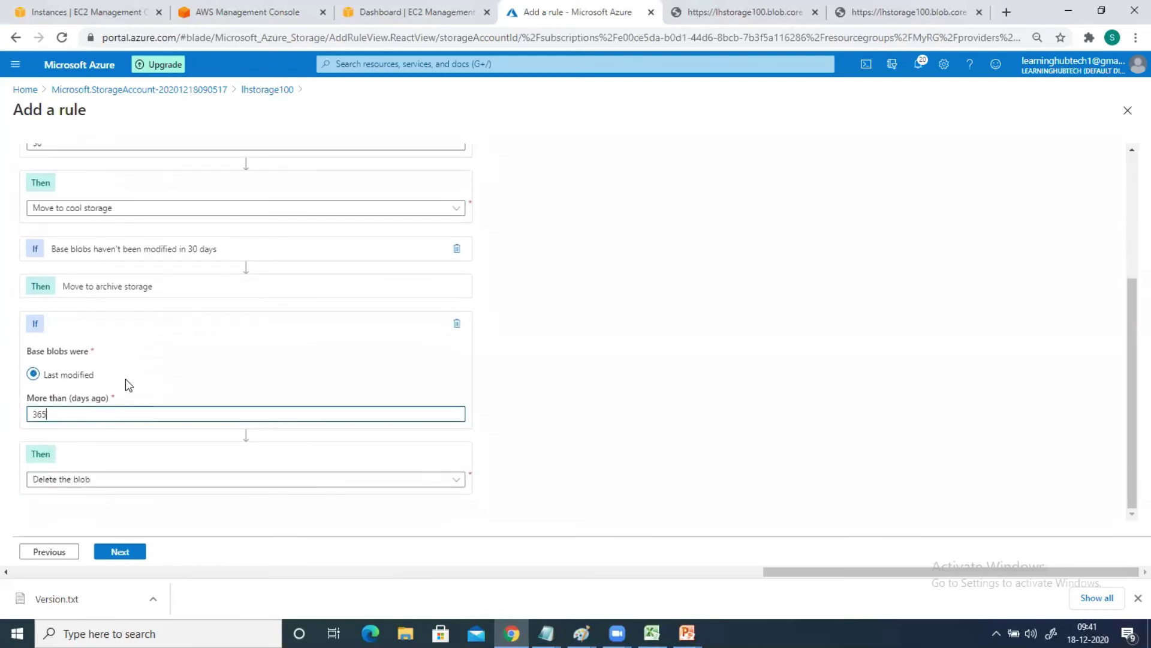
- Set the filter's prefix match to lhstorage100/demo and add the rule to the storage account
left_click(117, 552)
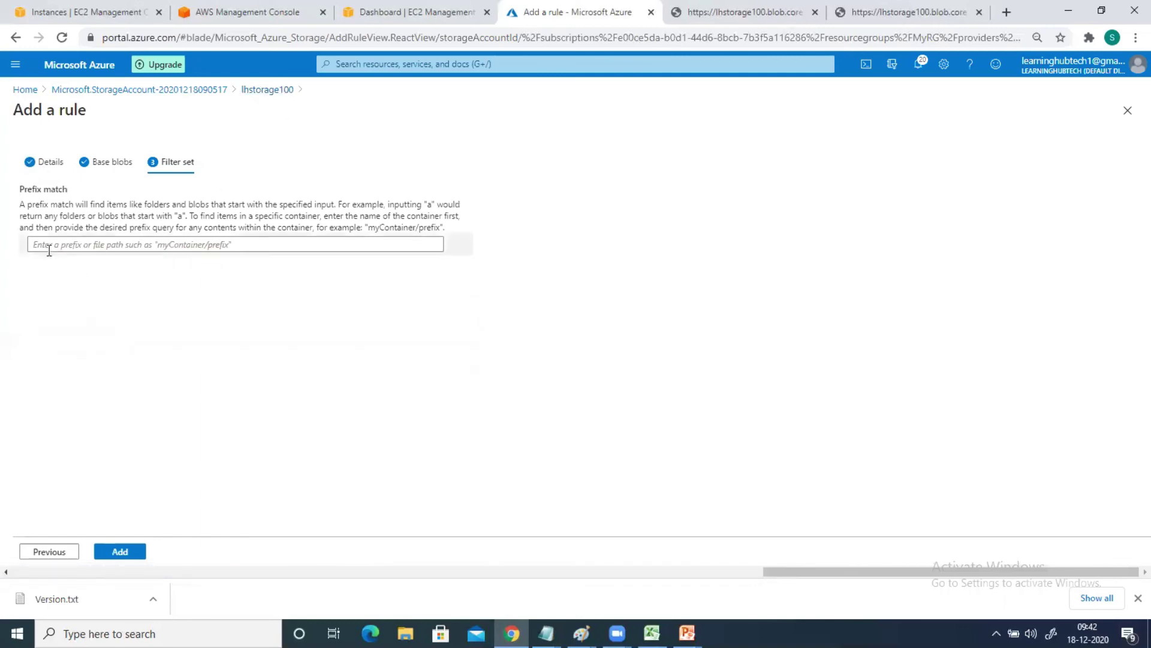
type("lhstor")
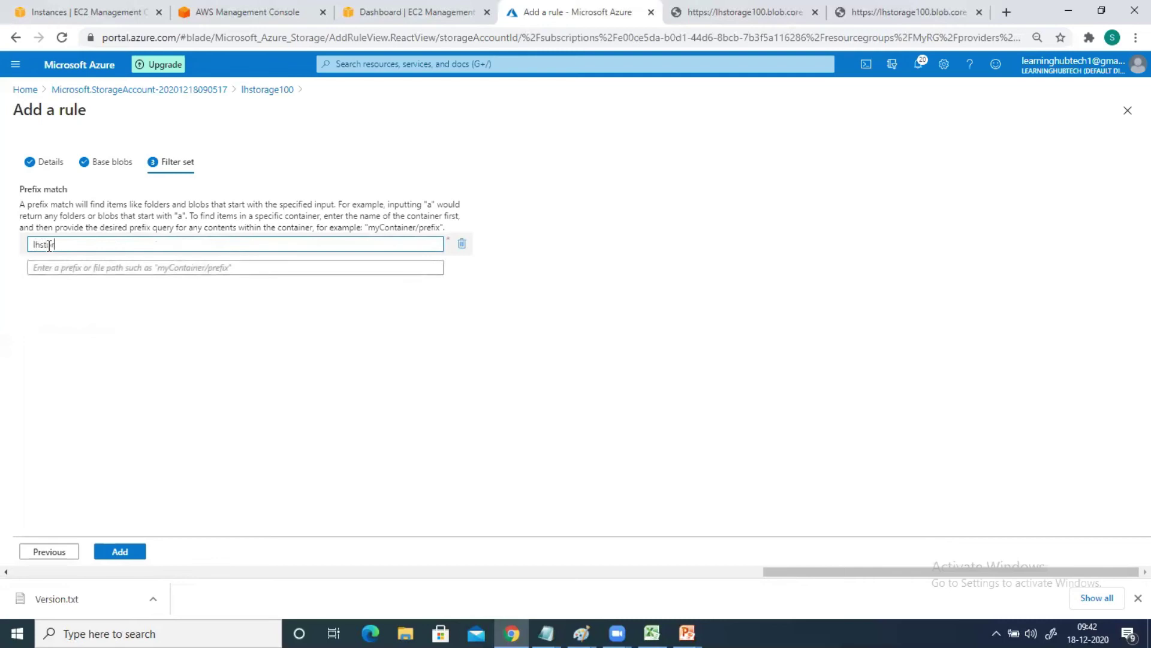
type("age100/demo")
left_click(131, 322)
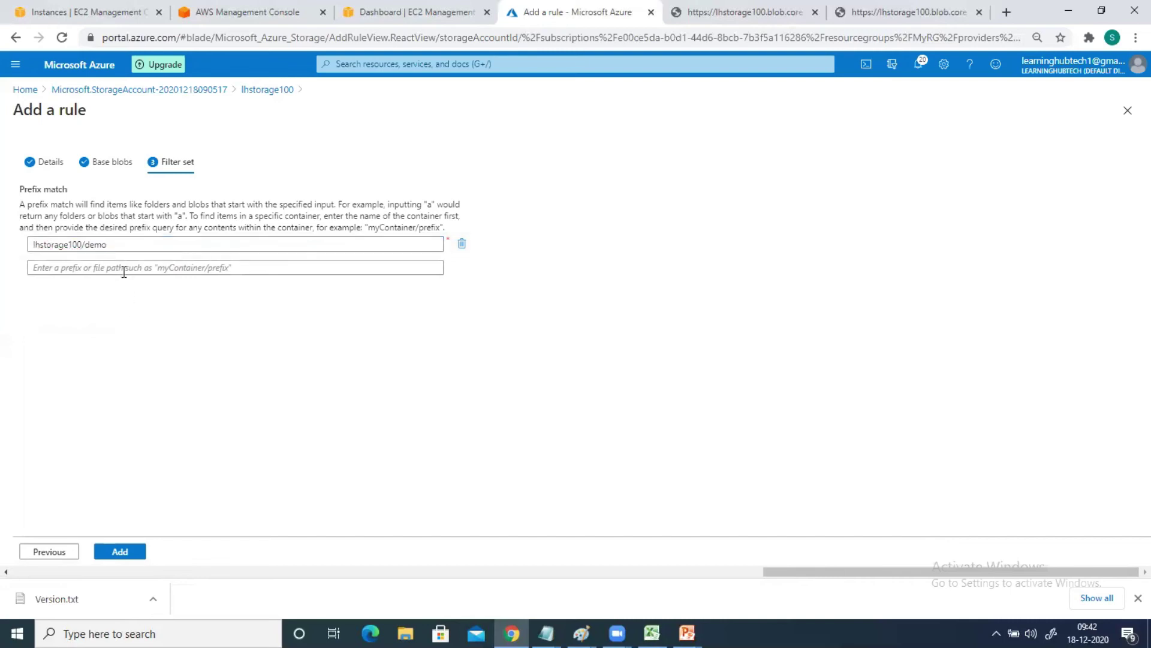
left_click(120, 553)
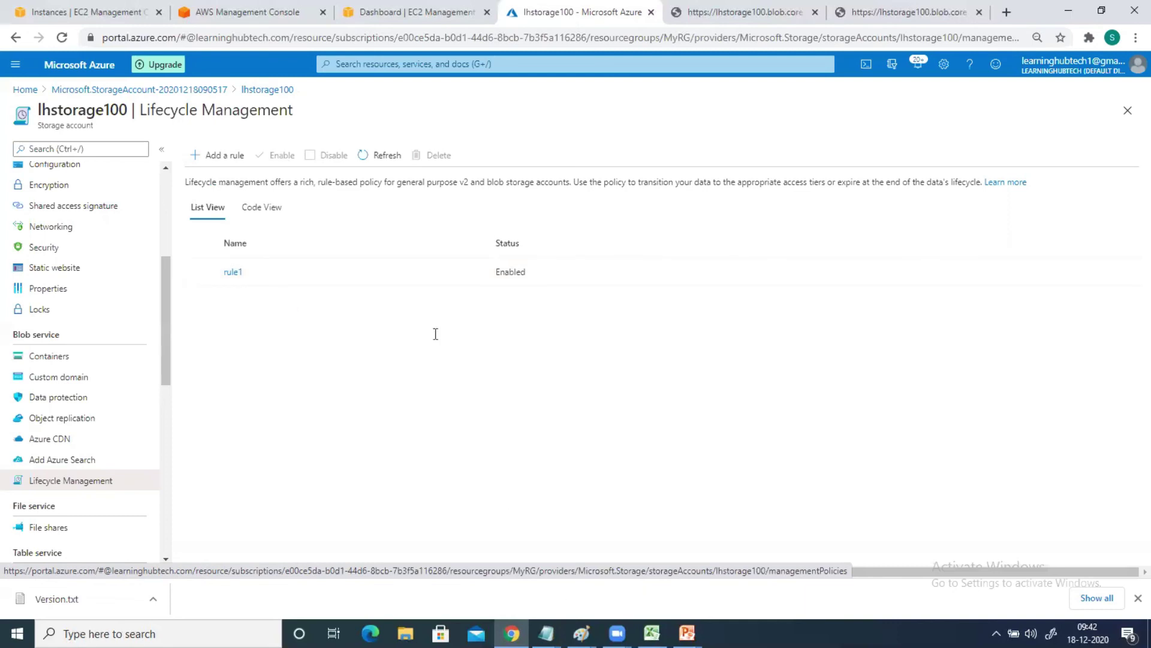
- Search Google for "azure pricing calculator" and open the Microsoft Azure Pricing Calculator page from the results
key("alt+Tab")
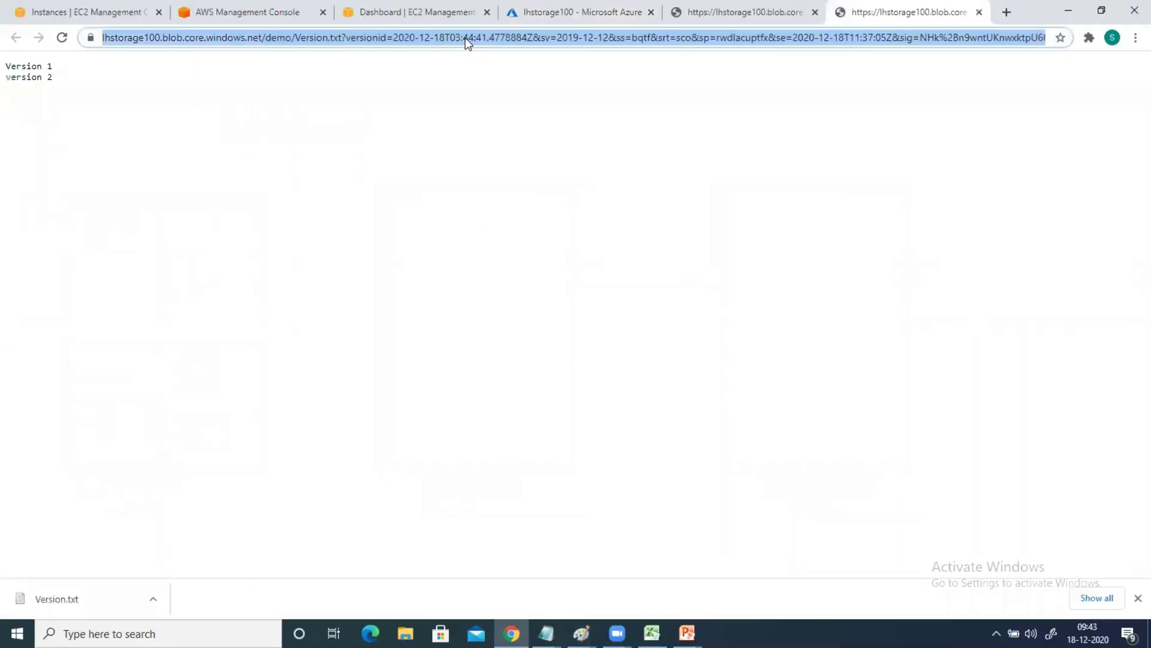
type("google.com")
key("Return")
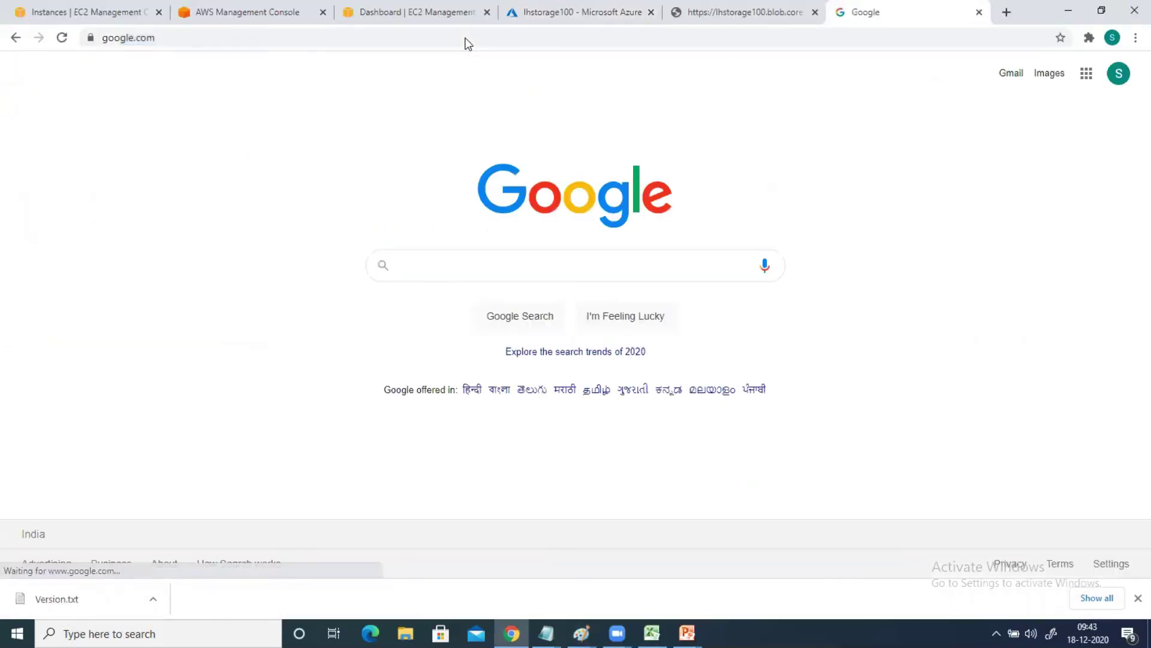
type("azu")
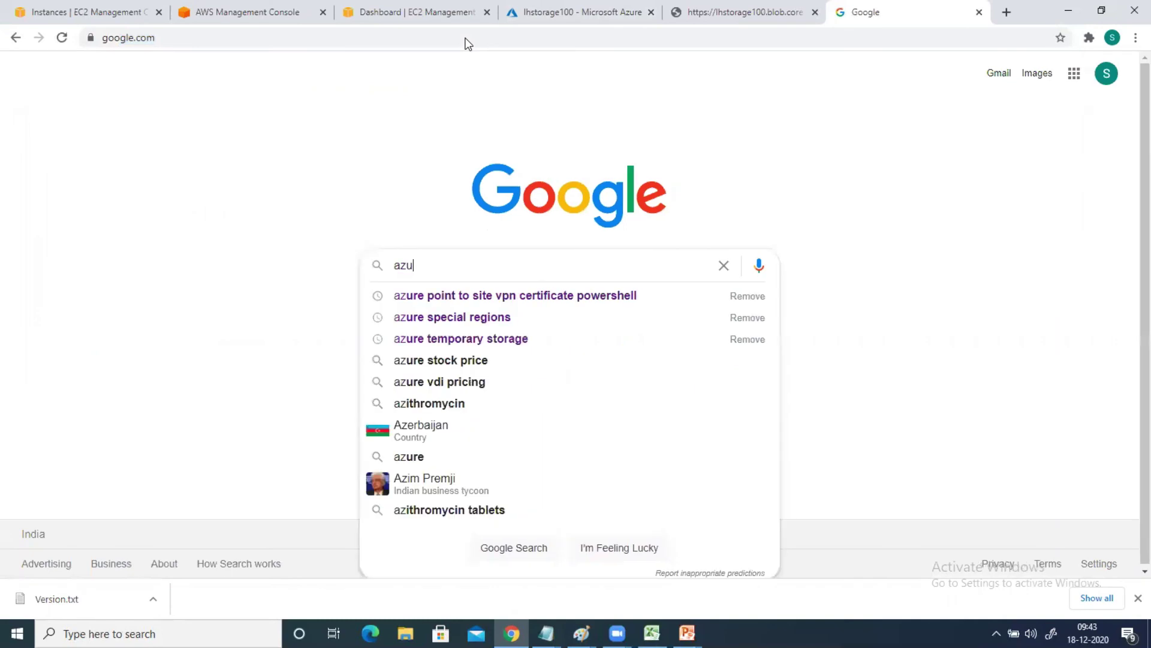
type("re prici")
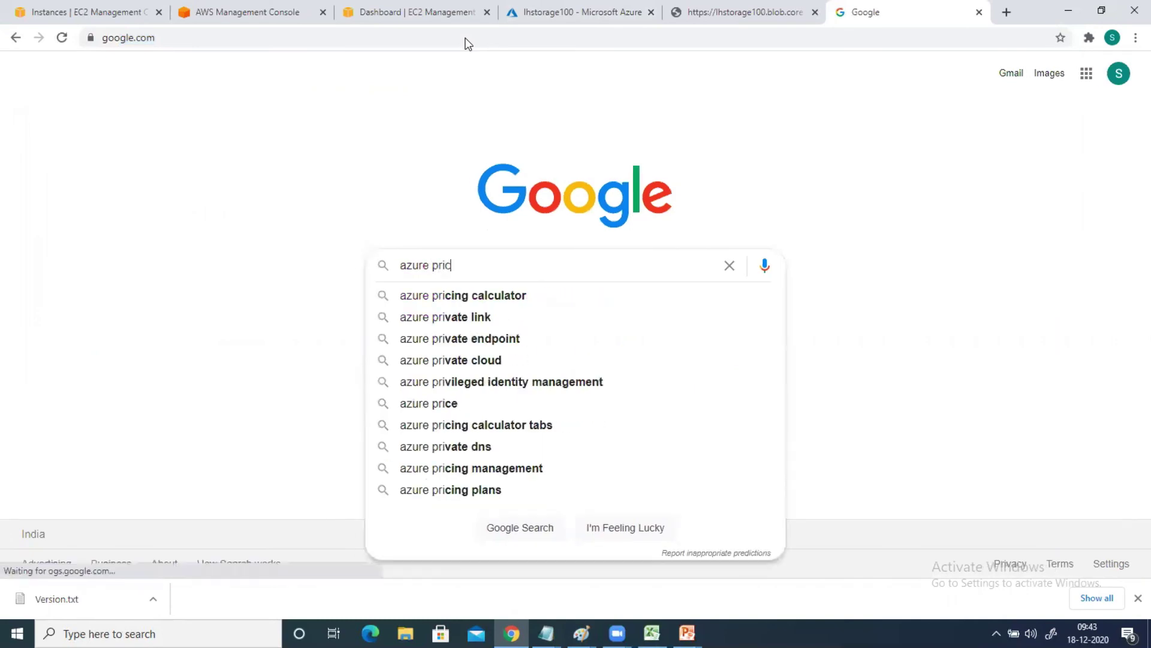
left_click(453, 294)
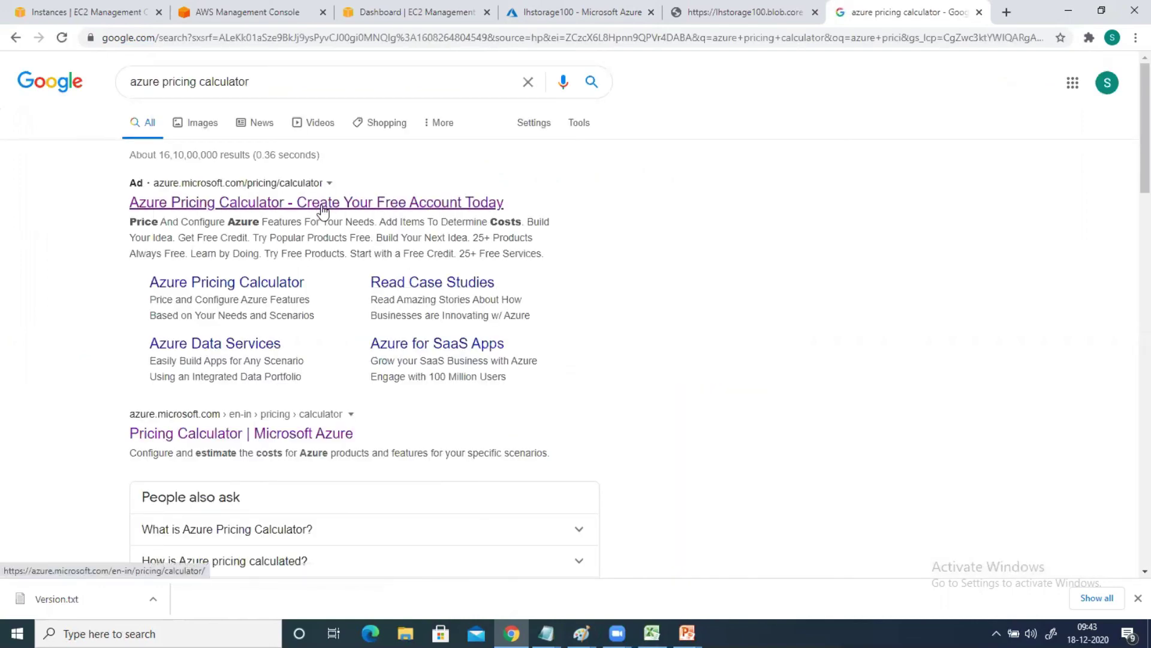
left_click(241, 443)
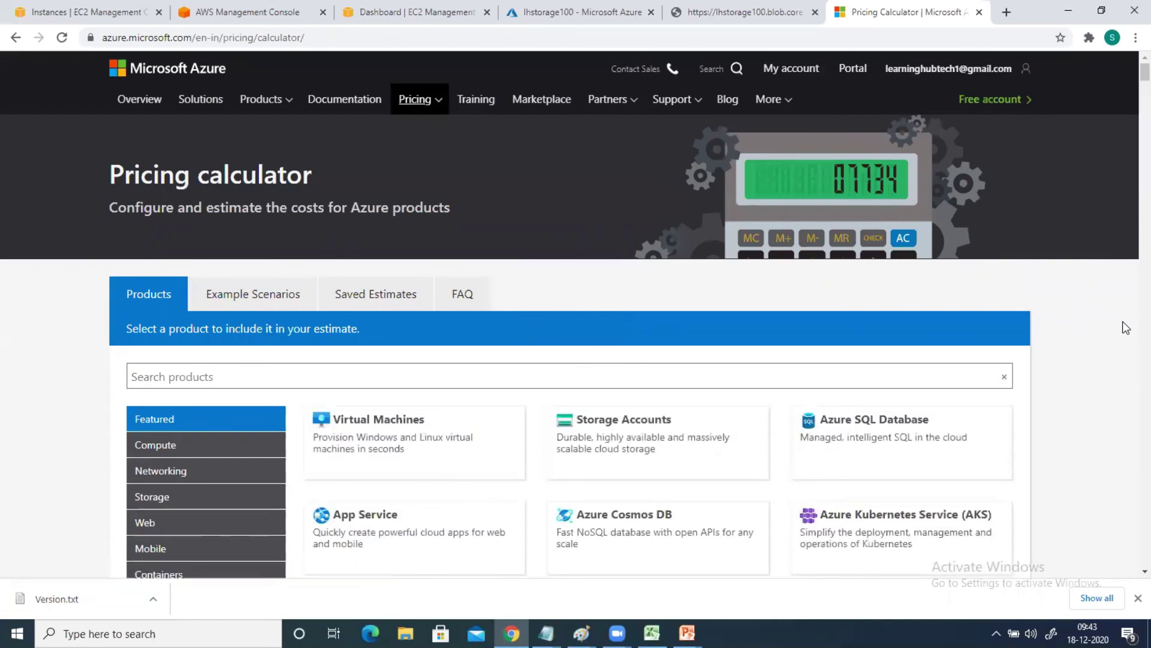
- Browse the pricing calculator's product catalogue, including the Networking and Compute categories
scroll(1122, 322, "down", 1)
scroll(1122, 327, "down", 2)
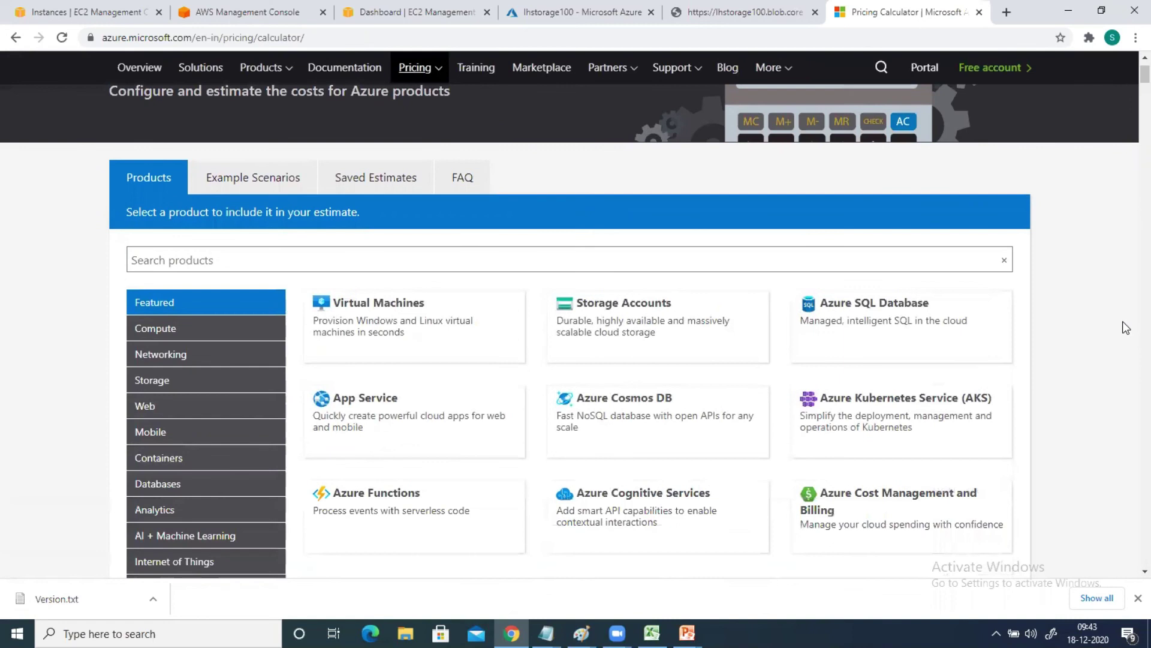
scroll(1123, 327, "down", 1)
scroll(1123, 327, "up", 3)
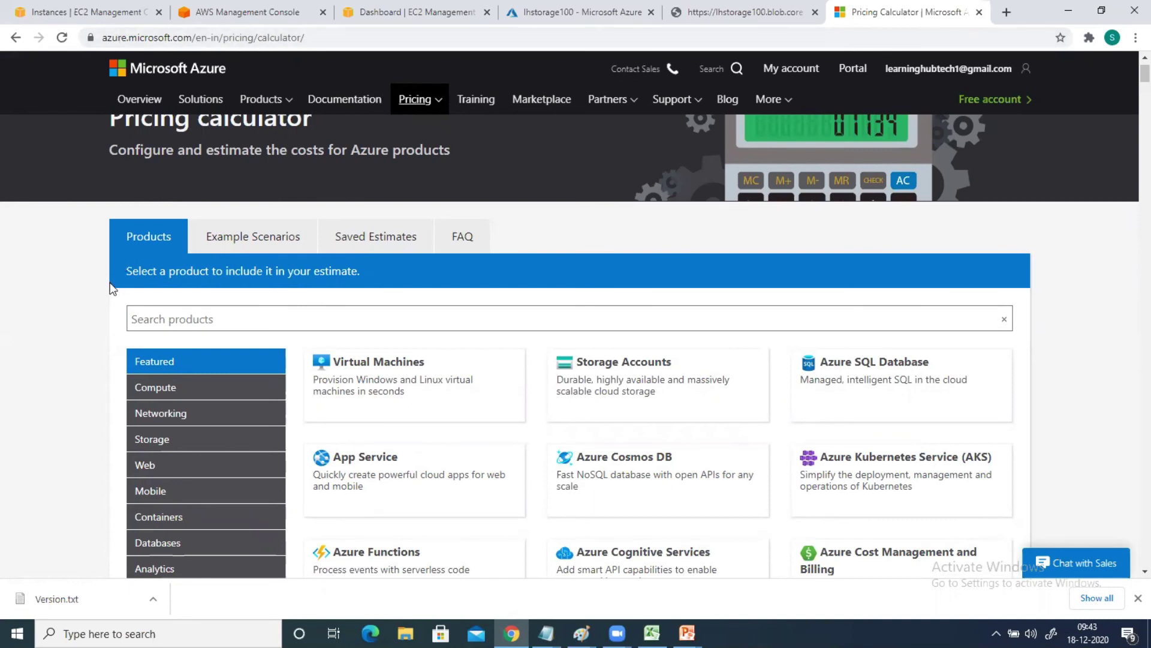
scroll(63, 338, "down", 3)
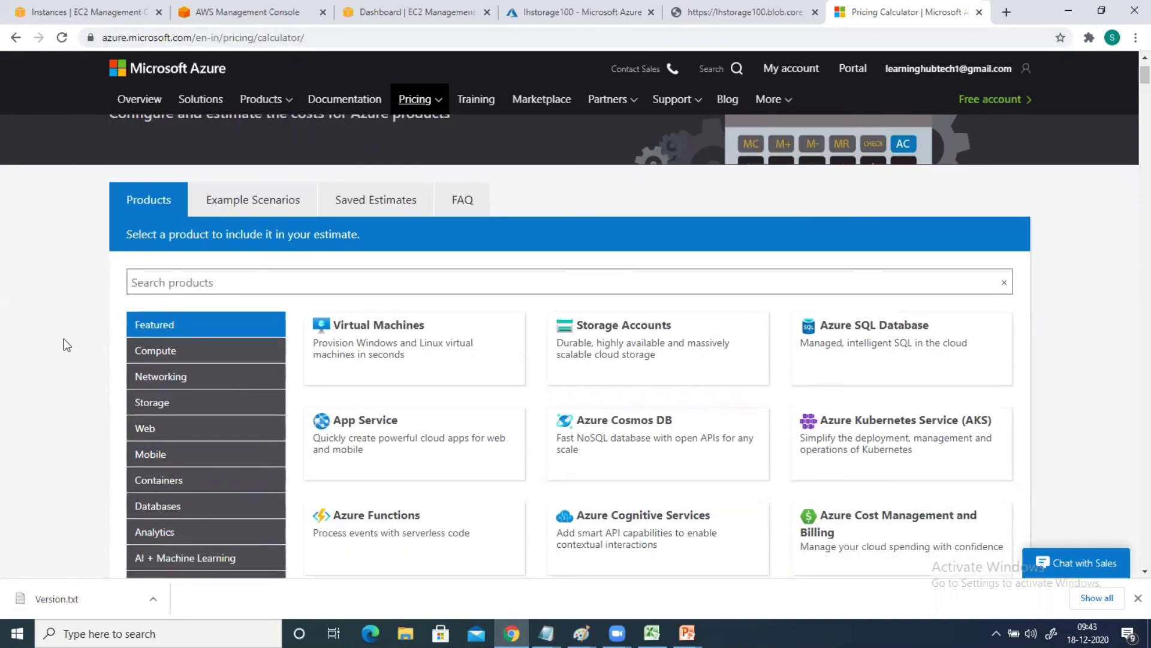
scroll(63, 338, "up", 2)
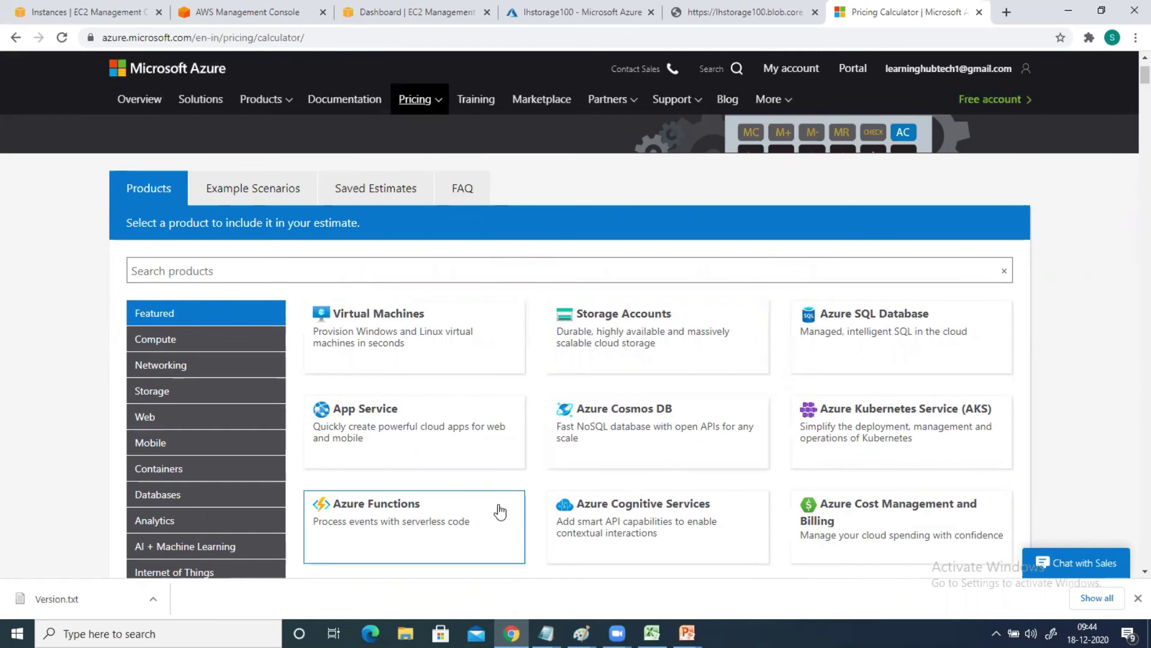
scroll(501, 510, "down", 2)
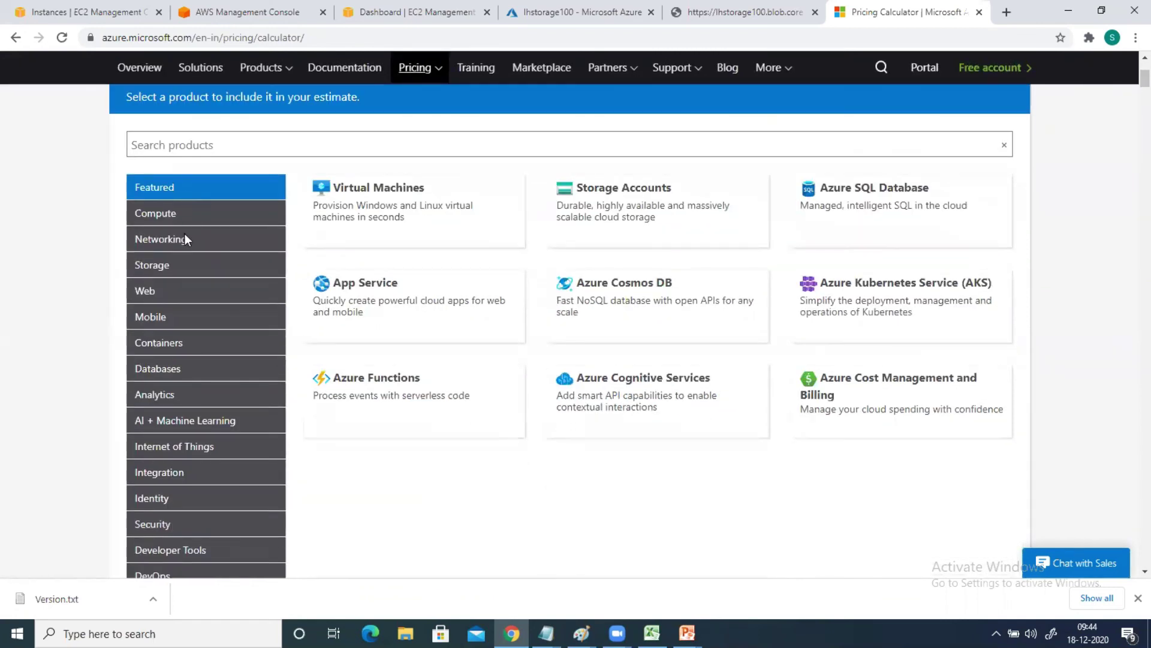
left_click(166, 241)
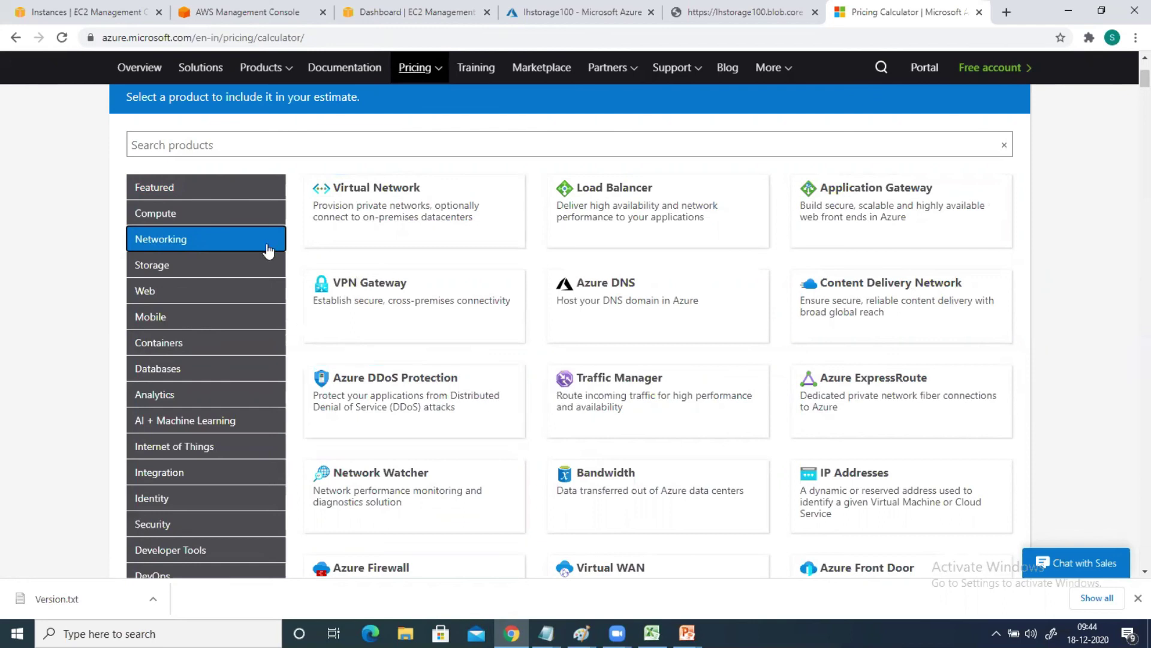
left_click(193, 219)
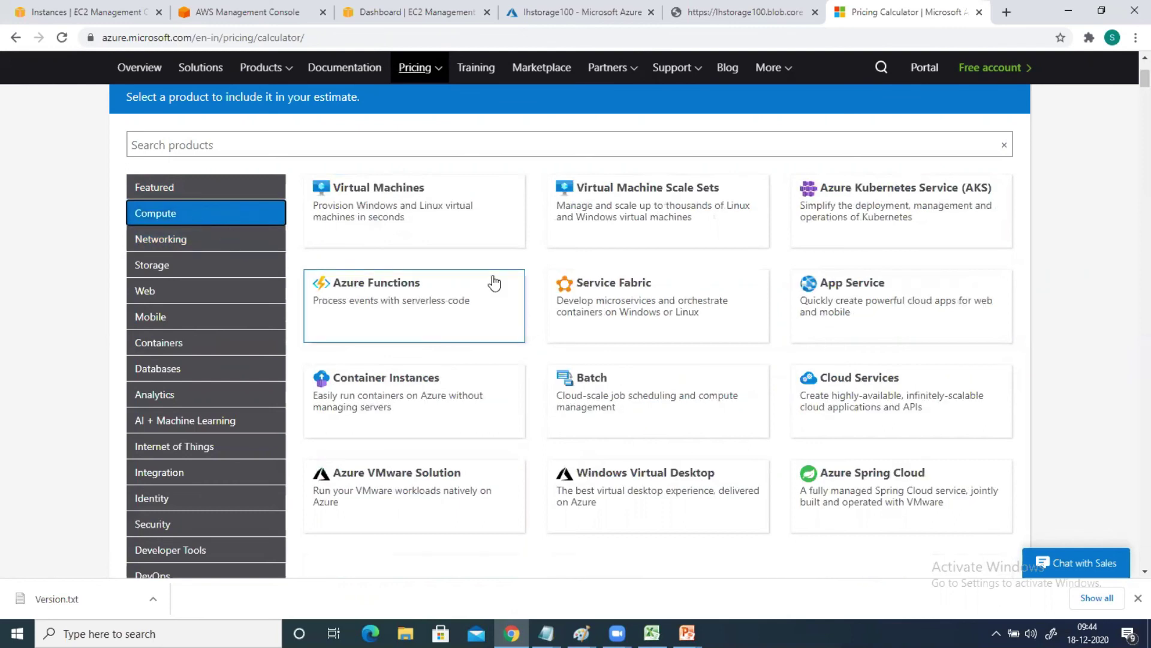
- Return to the Featured products and add Storage Accounts to the estimate
scroll(492, 275, "up", 5)
scroll(491, 275, "down", 2)
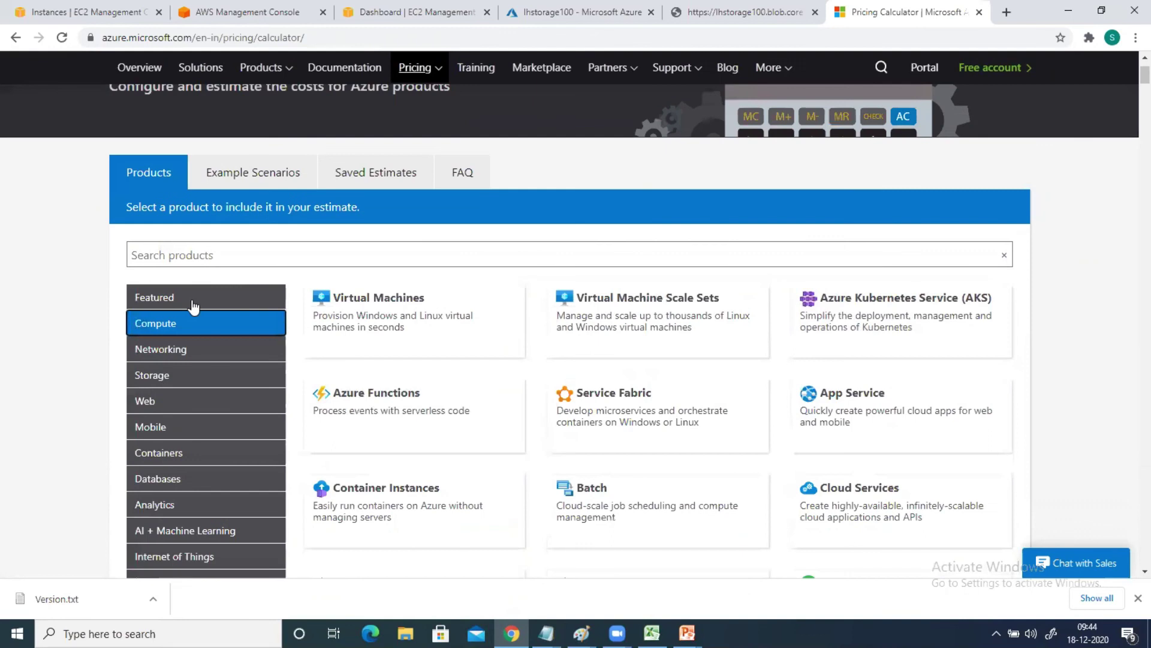
left_click(193, 300)
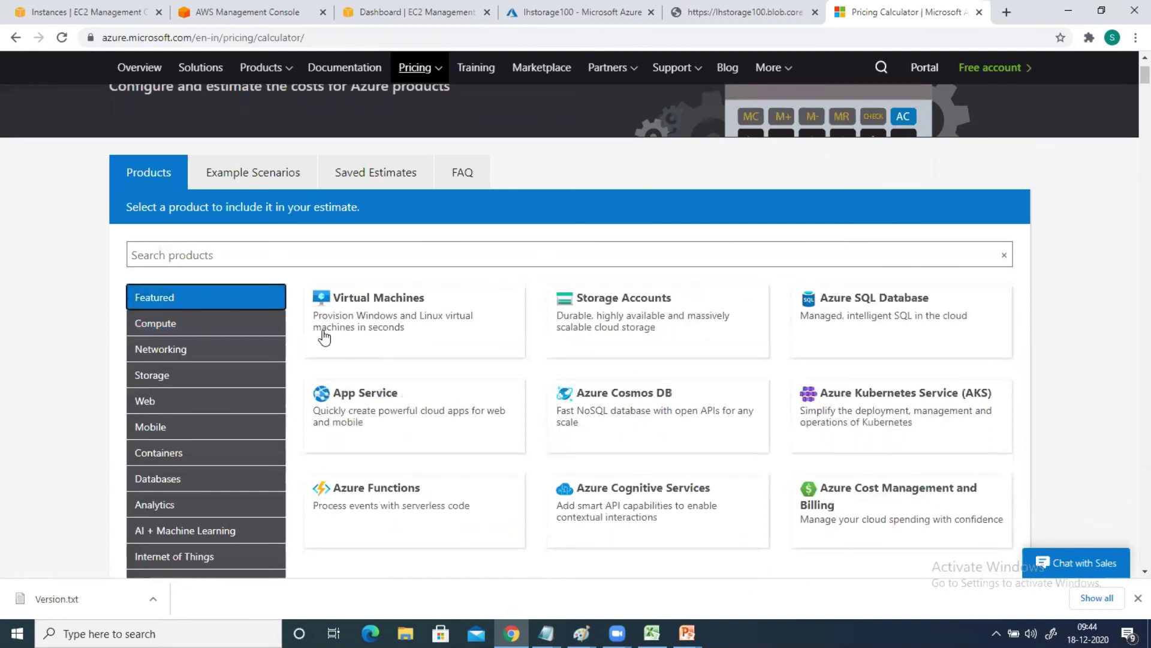
scroll(513, 376, "down", 1)
scroll(513, 376, "up", 1)
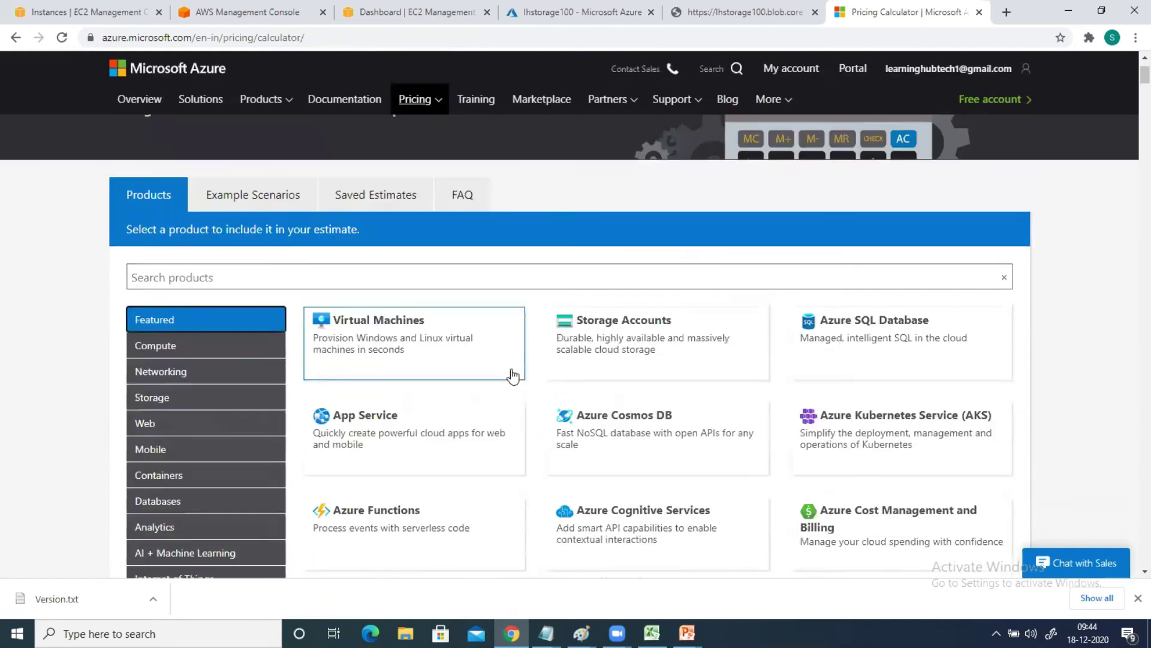
scroll(513, 376, "down", 1)
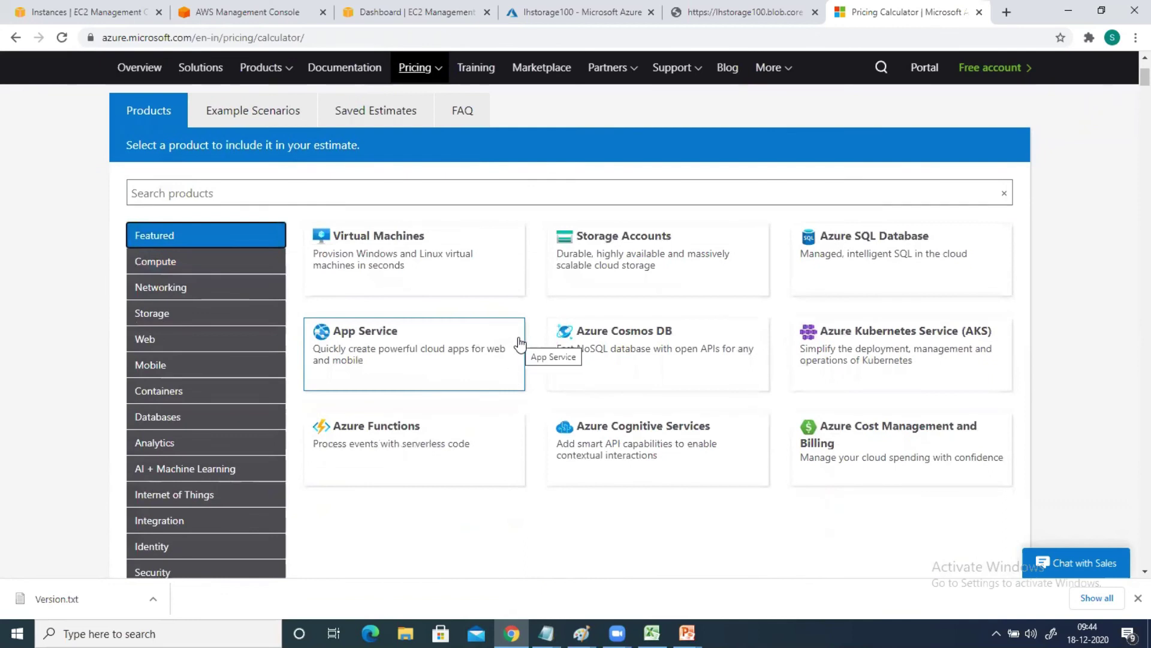
left_click(620, 243)
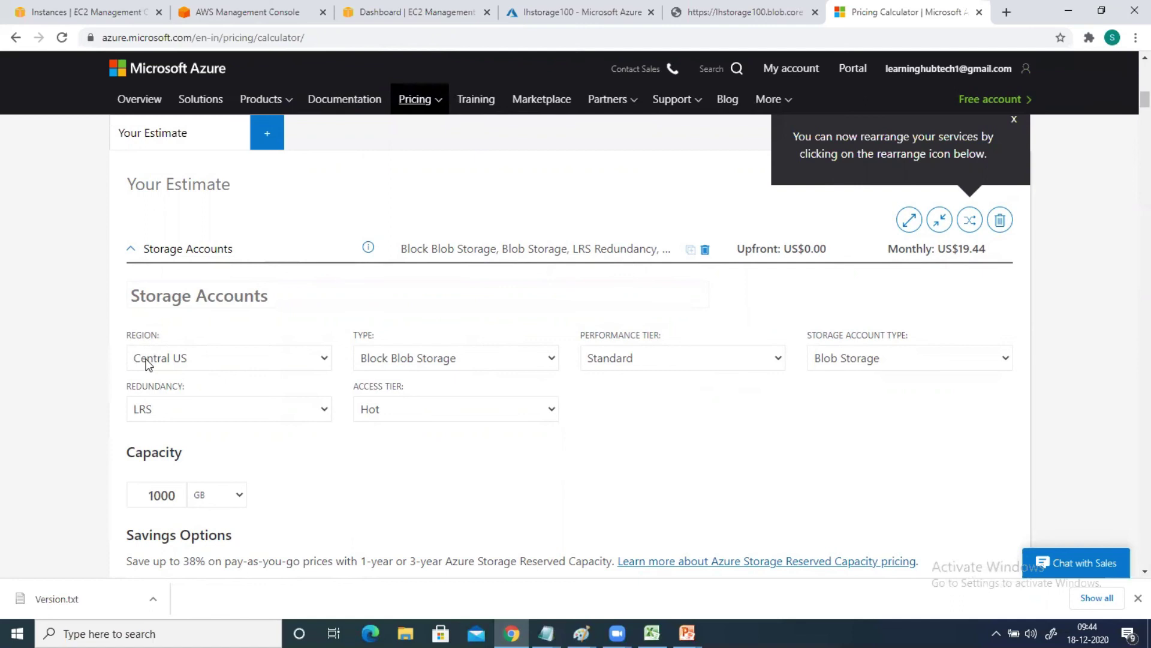
- Check the type and performance tier options of the storage account estimate, keeping Block Blob Storage and Standard
left_click(440, 358)
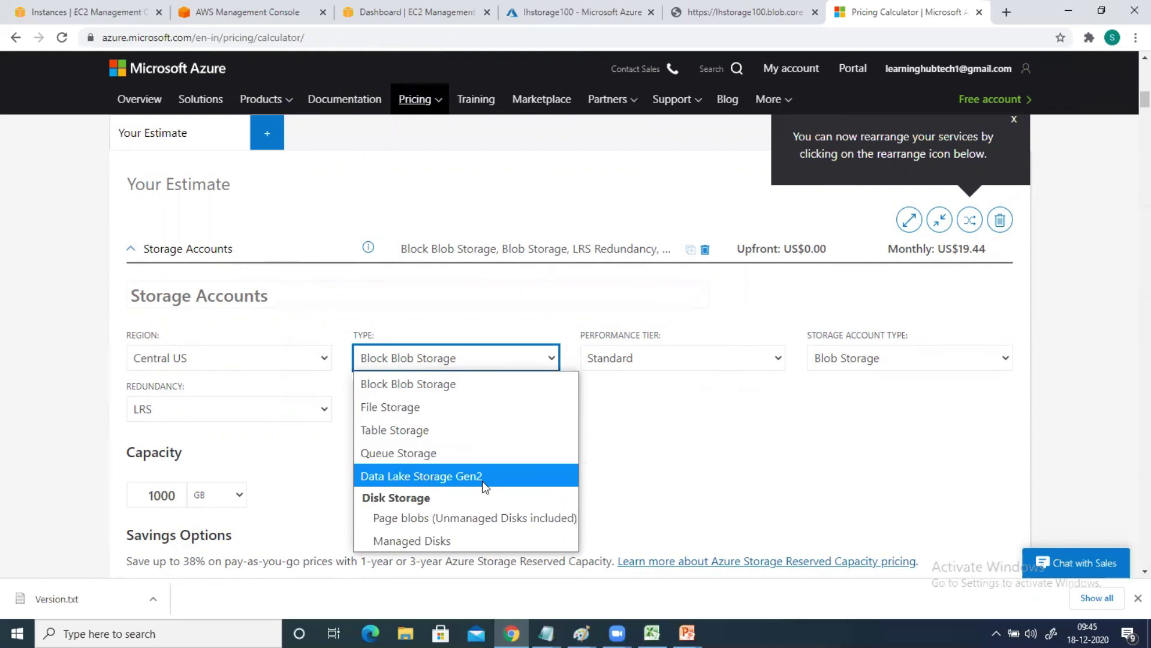
left_click(455, 384)
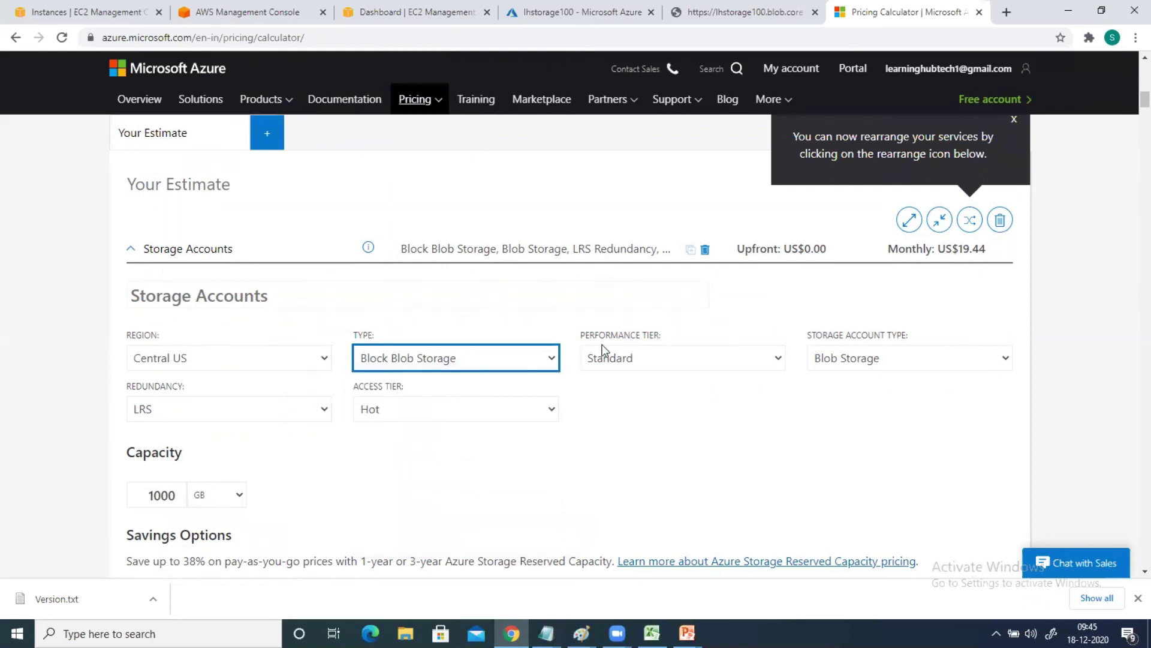
left_click(616, 357)
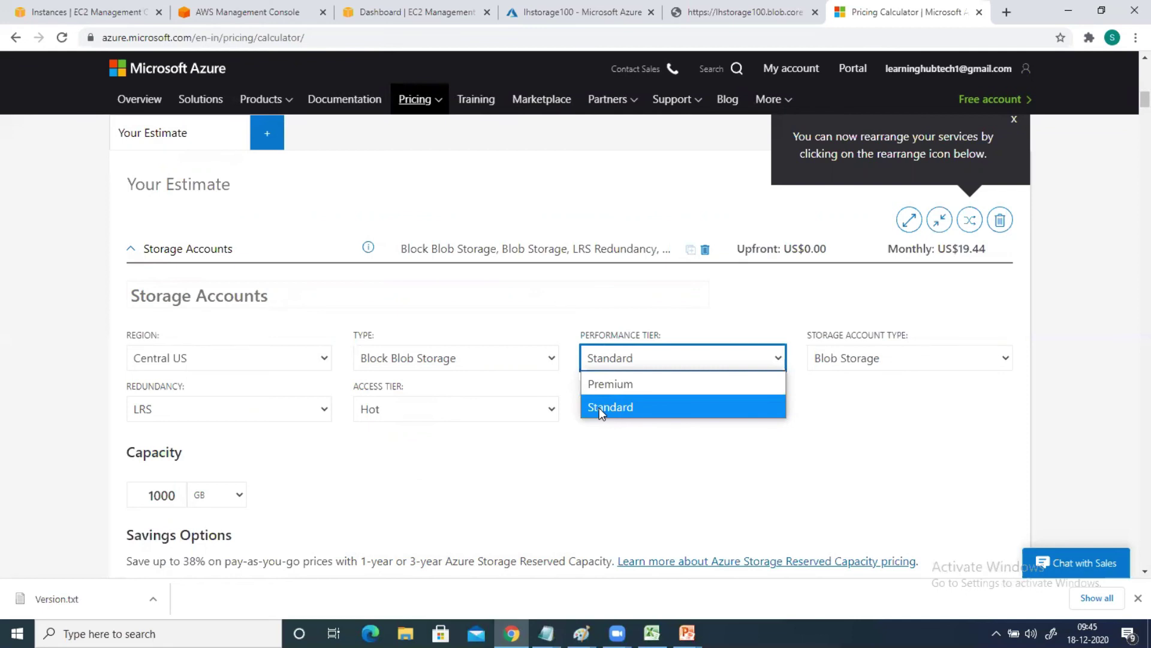
left_click(636, 454)
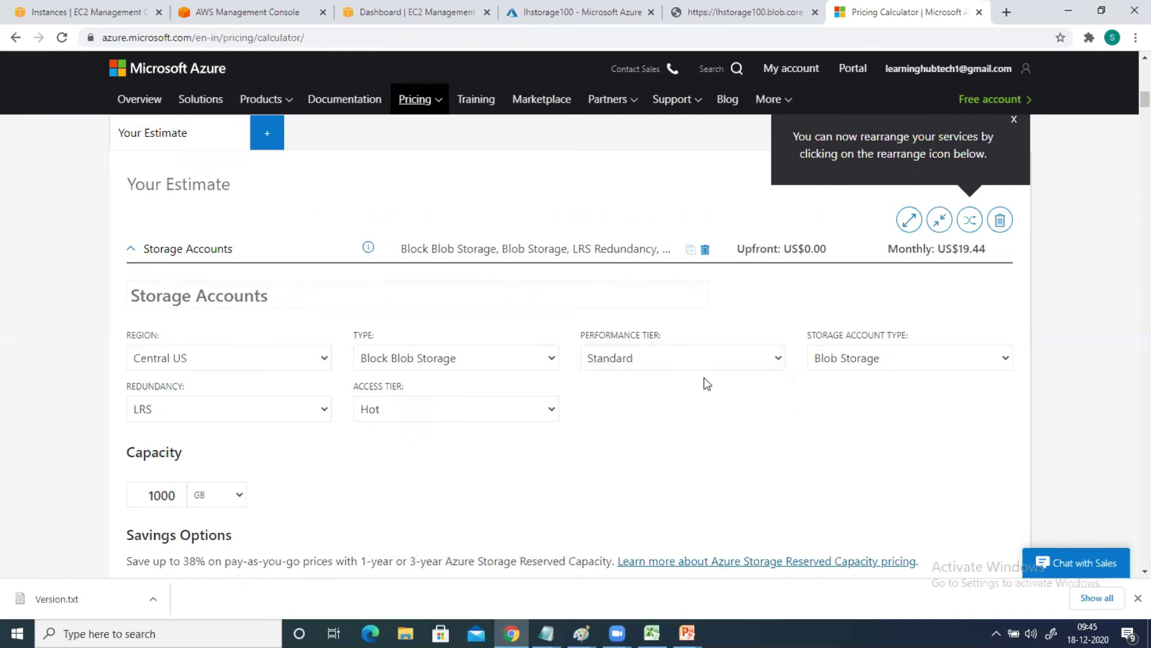
- Check the redundancy and access tier options of the storage account estimate, keeping LRS and Hot
left_click(266, 414)
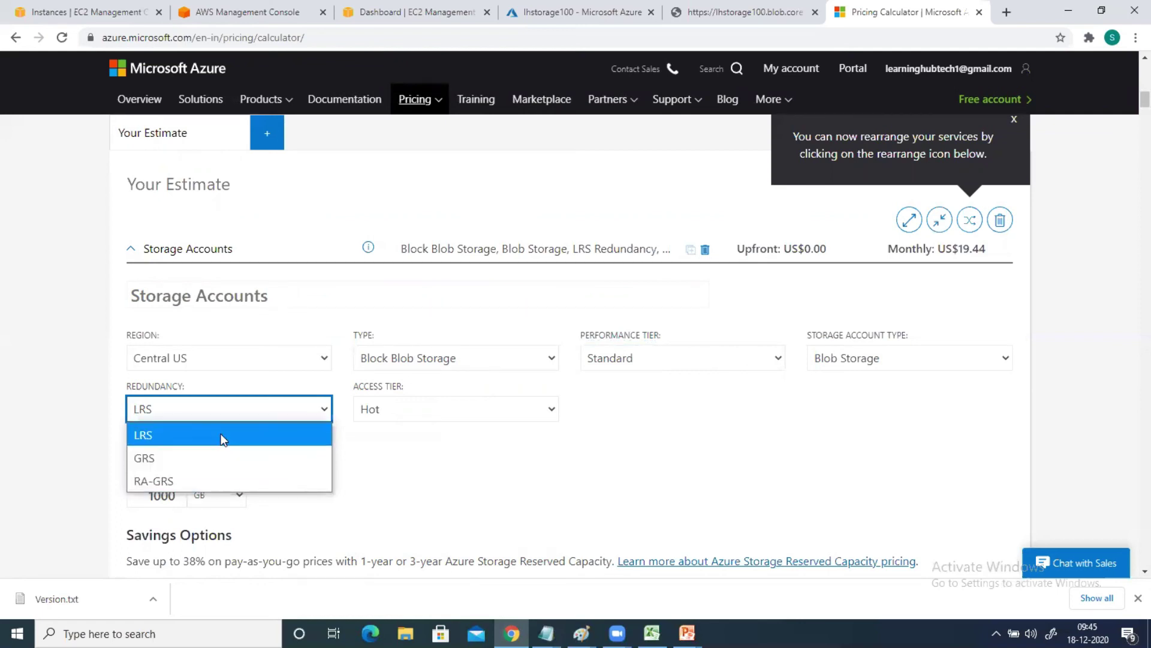
left_click(442, 473)
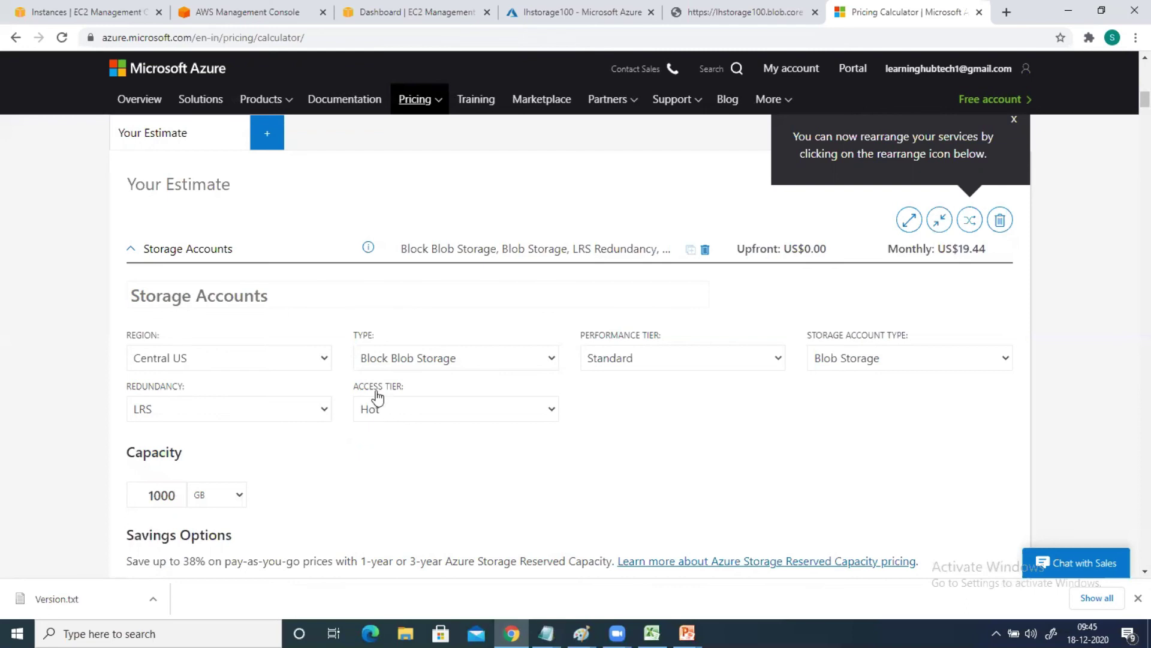
left_click(389, 413)
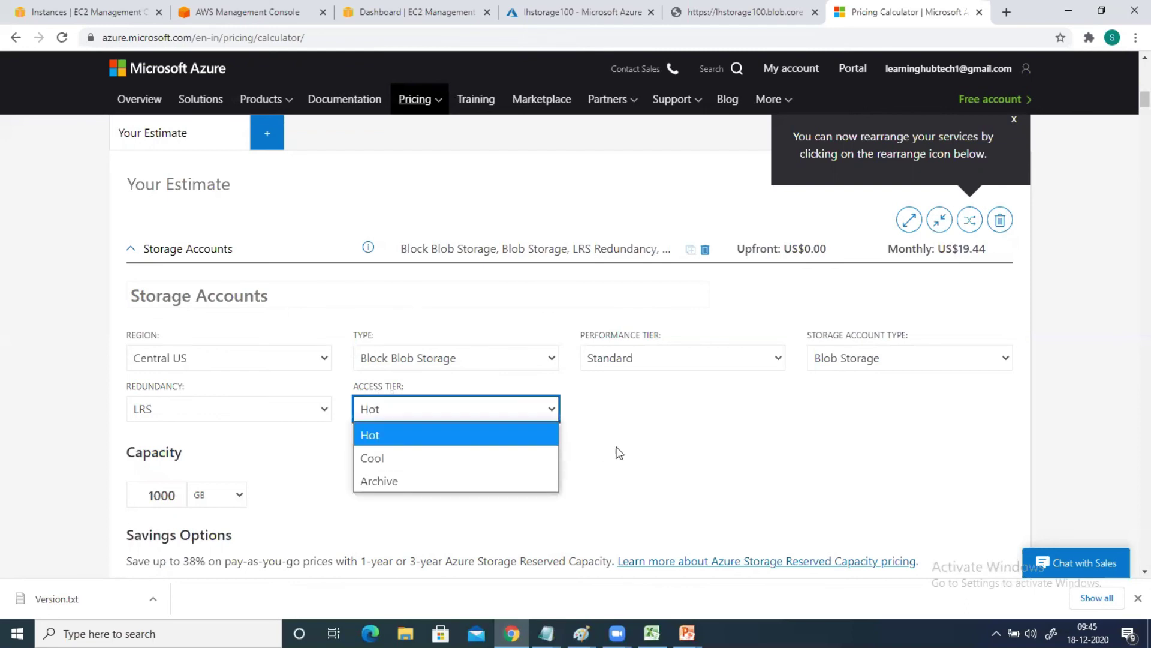
left_click(785, 459)
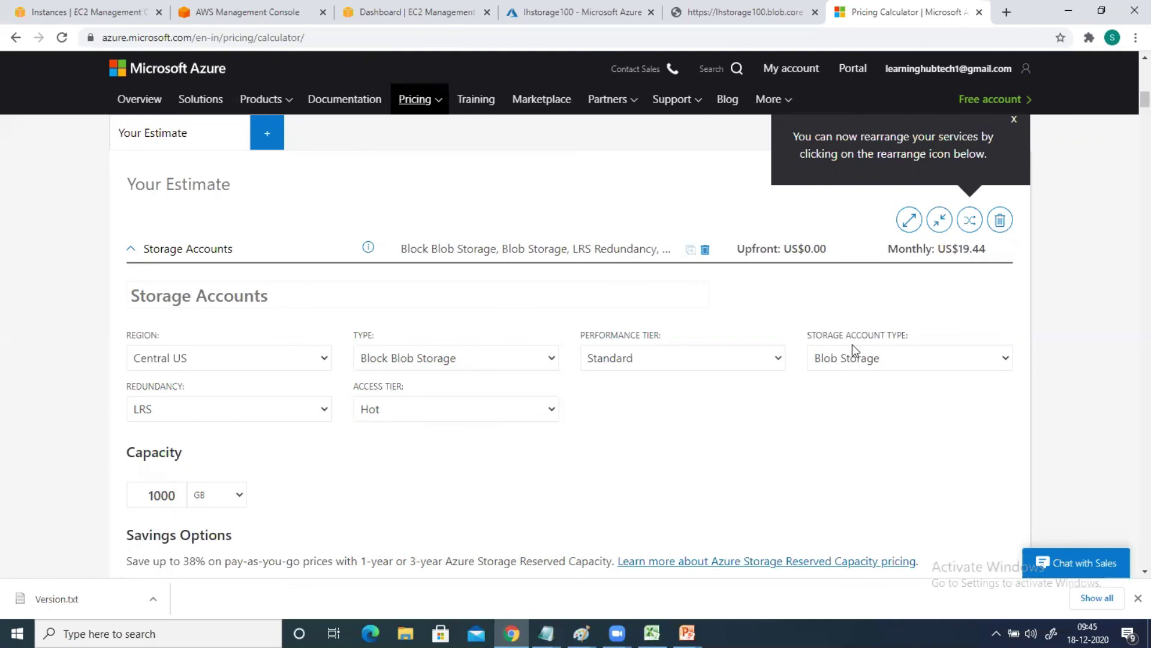
- Dismiss the service rearrangement tip, and examine the capacity, its unit options and the savings options of the storage account
left_click(1014, 119)
scroll(639, 398, "down", 2)
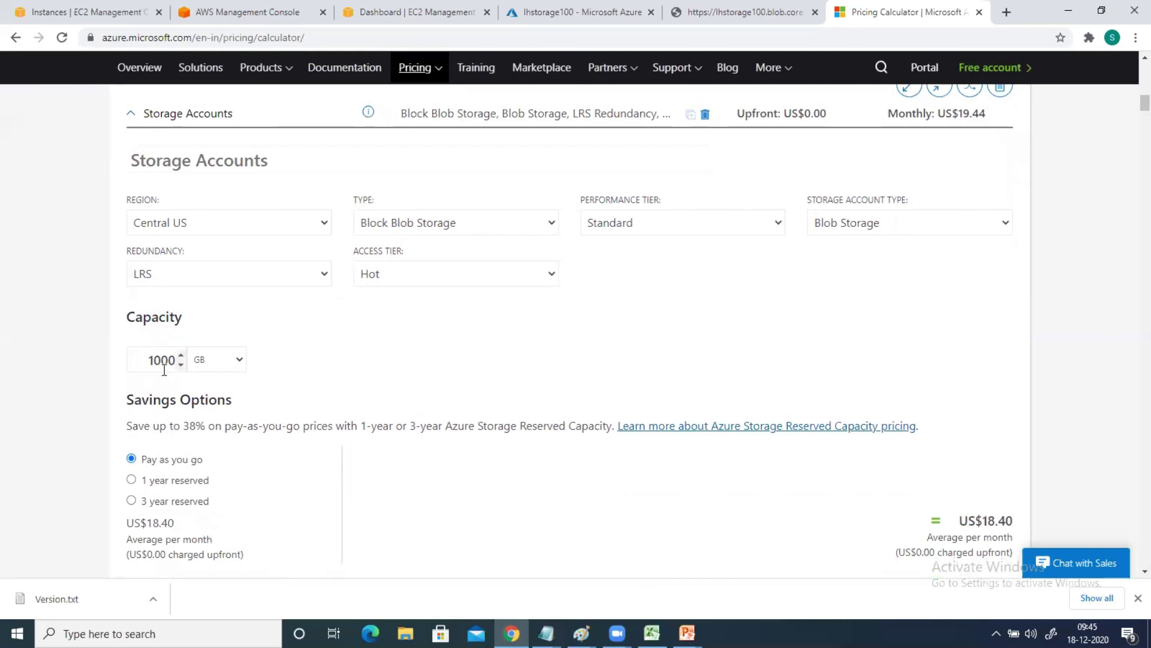
scroll(226, 461, "down", 2)
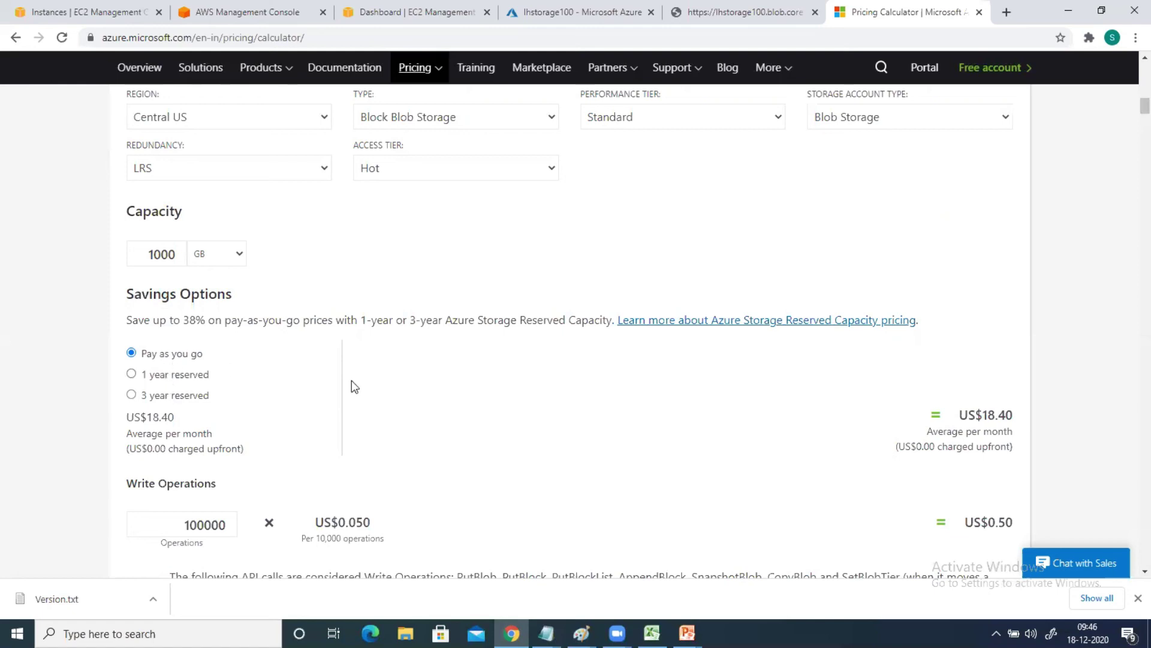
scroll(441, 445, "down", 1)
scroll(440, 444, "up", 1)
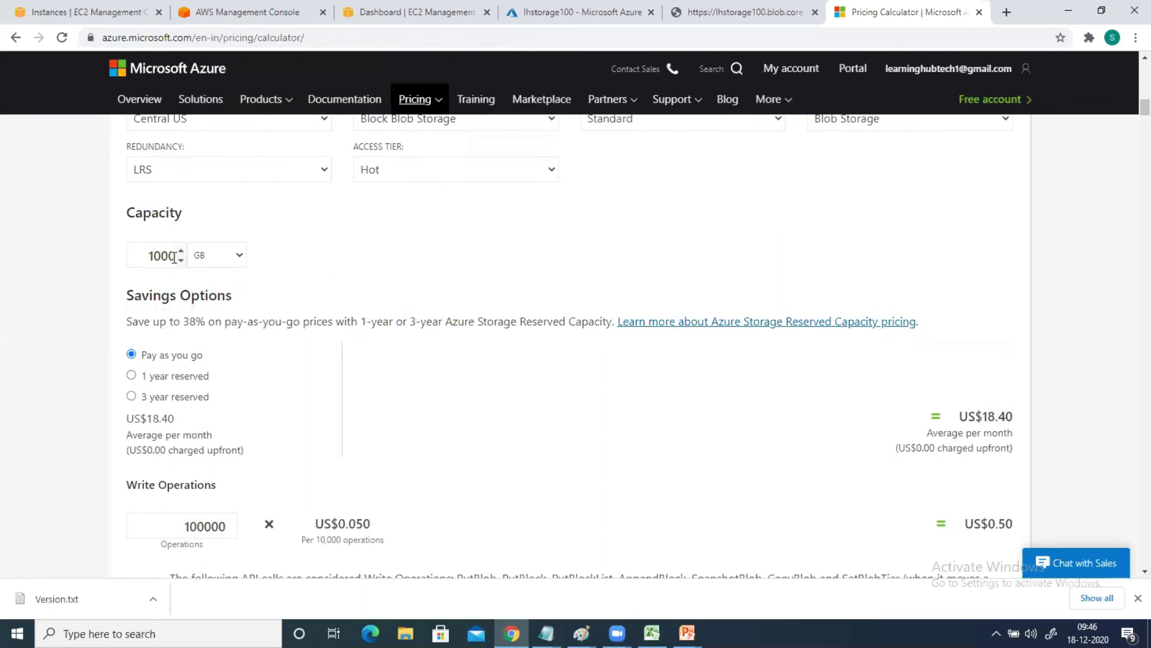
left_click(237, 257)
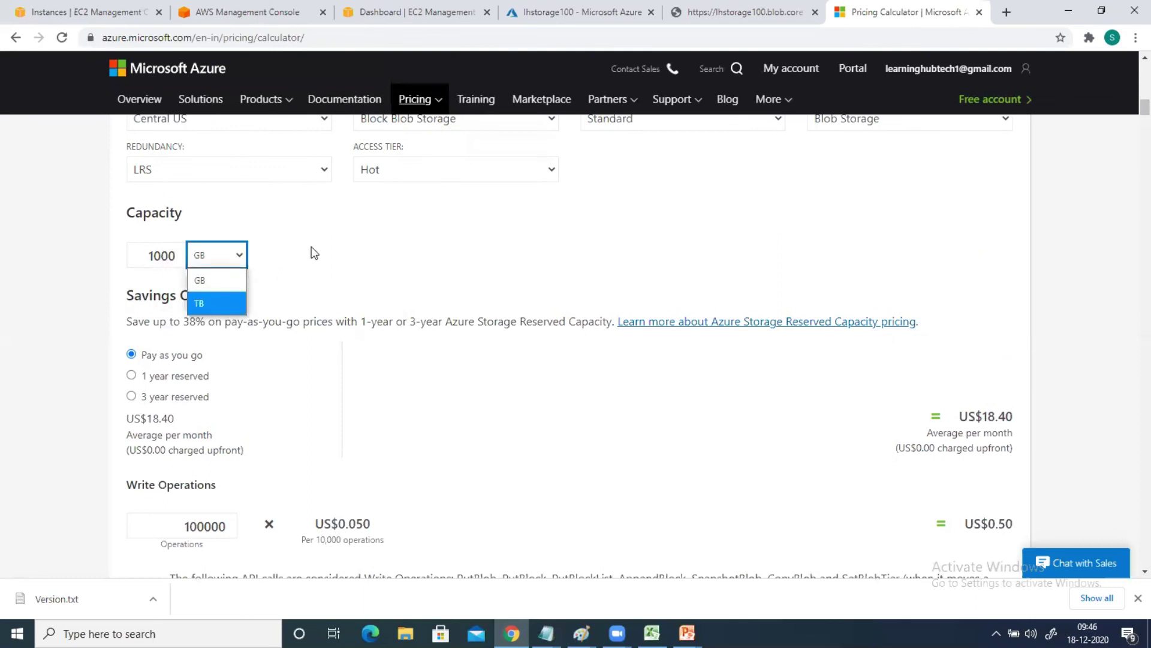
left_click(342, 252)
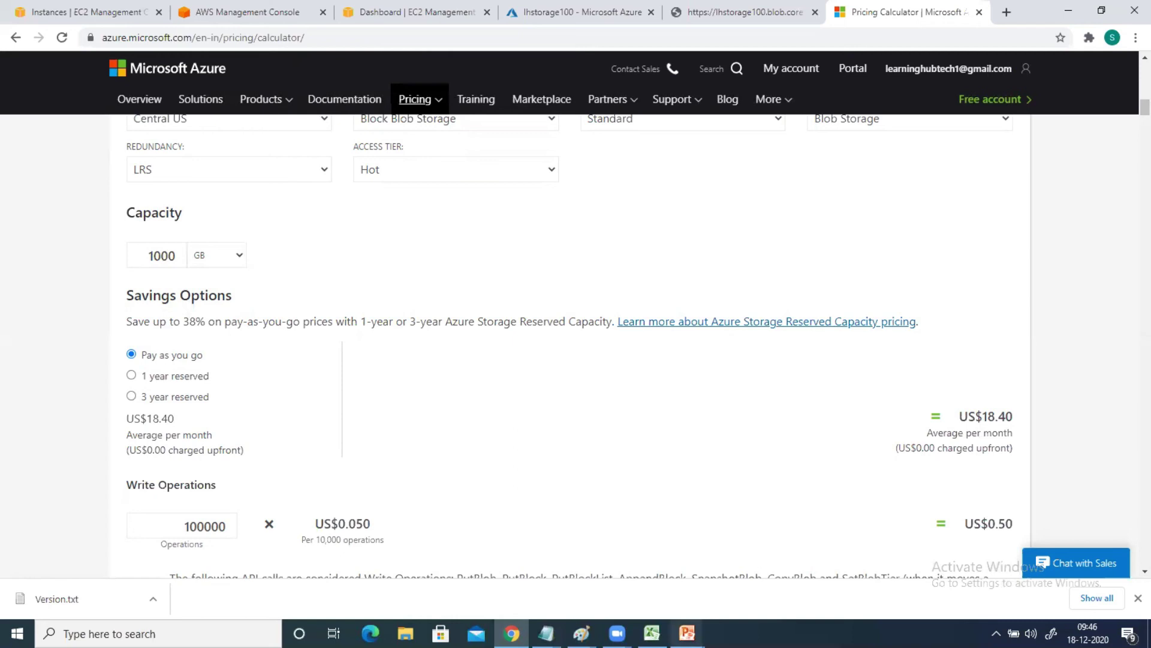
- Examine the storage account's charges for write, list, read and other operations, data retrieval and data write, down to the monthly cost
left_click(687, 633)
scroll(500, 387, "down", 2)
scroll(499, 387, "up", 3)
scroll(499, 386, "up", 2)
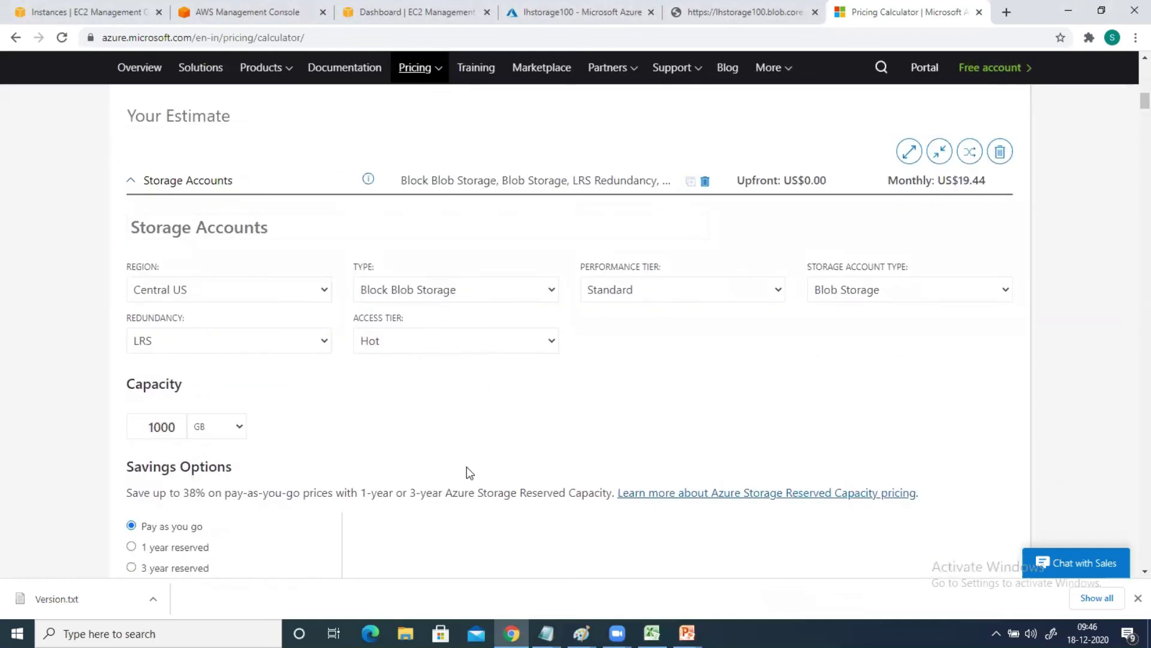
scroll(468, 471, "down", 3)
scroll(467, 467, "down", 3)
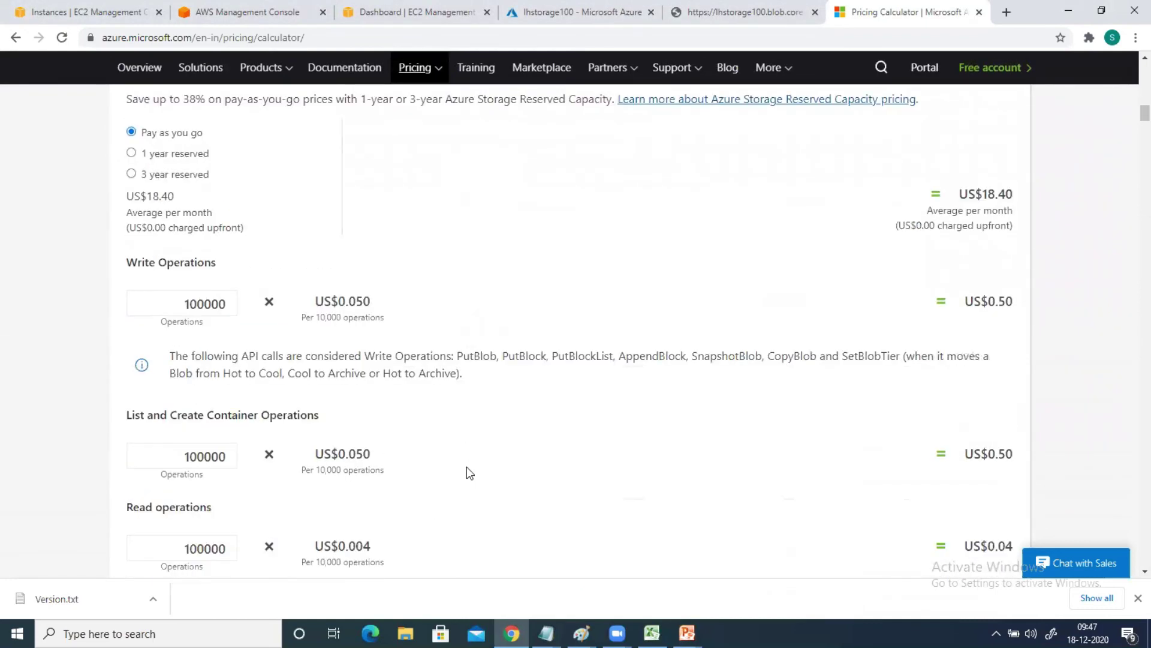
scroll(475, 465, "down", 5)
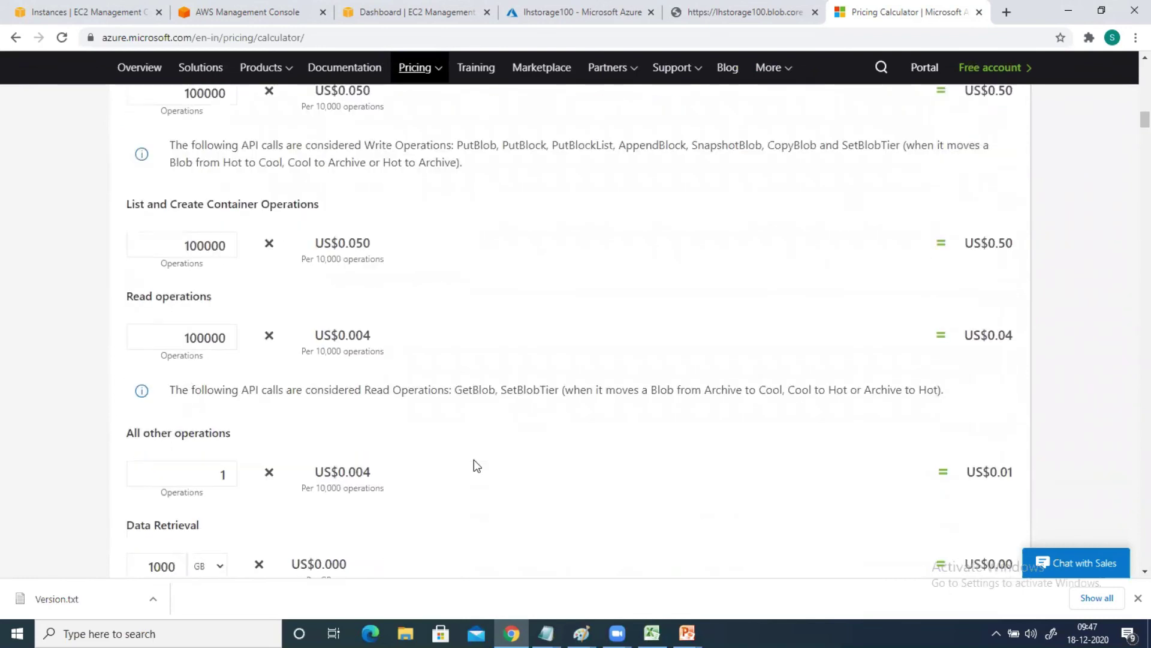
scroll(477, 466, "down", 5)
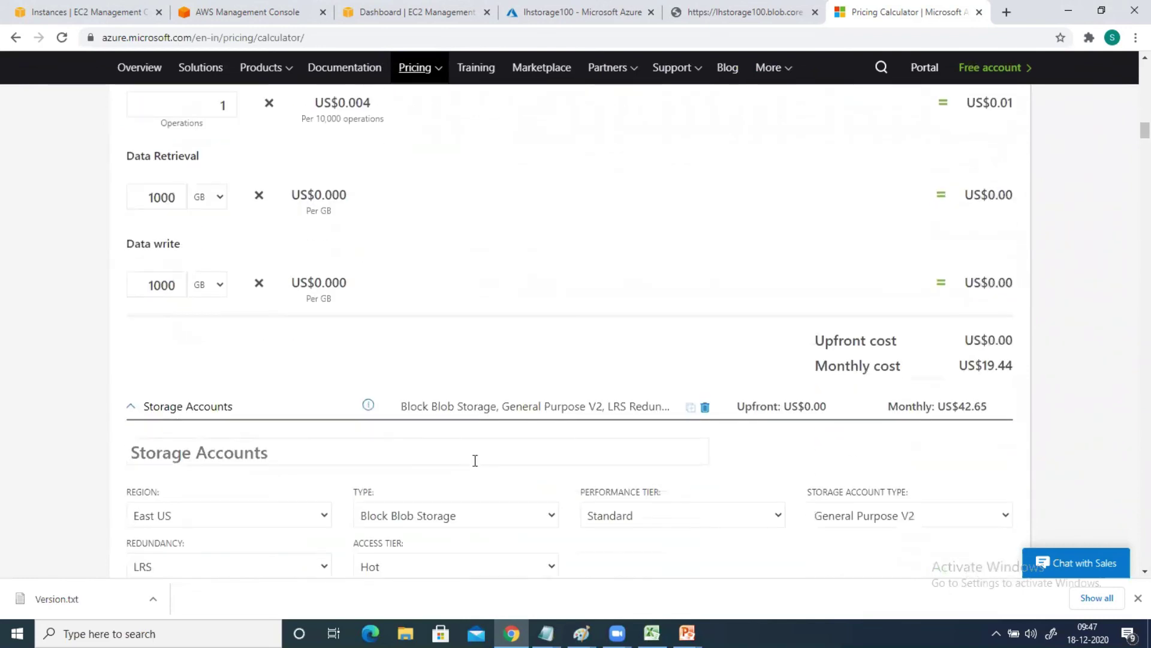
- Review the Central US and East US storage account estimates with their settings and charges, and the calculator's list of featured products
scroll(477, 466, "down", 7)
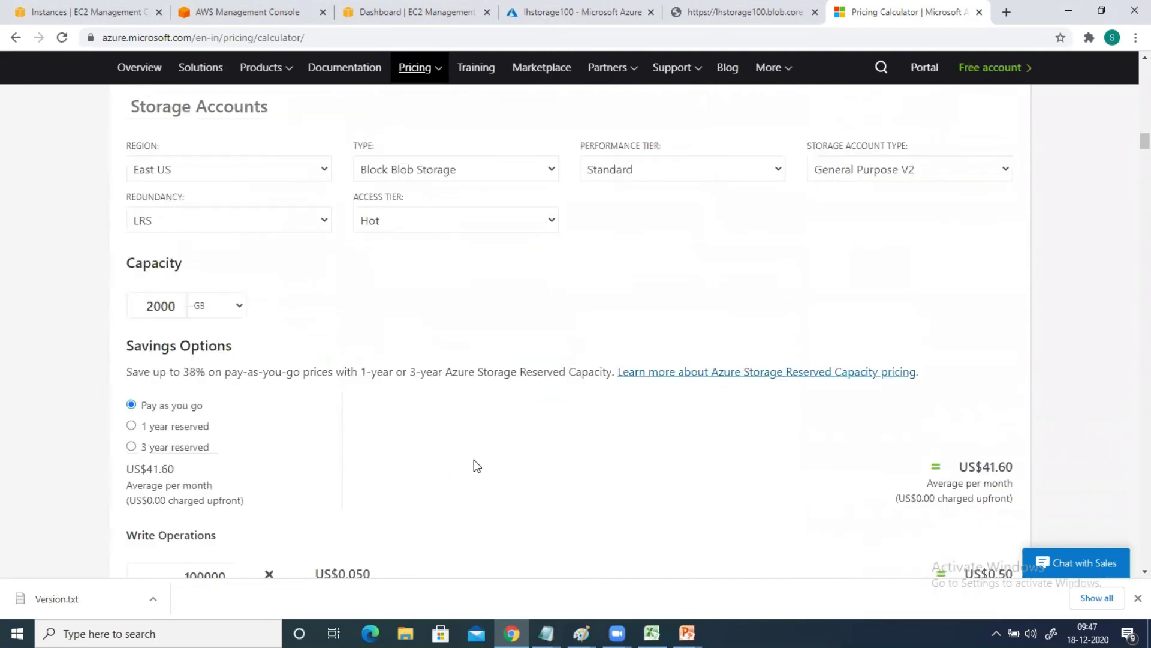
scroll(474, 459, "up", 20)
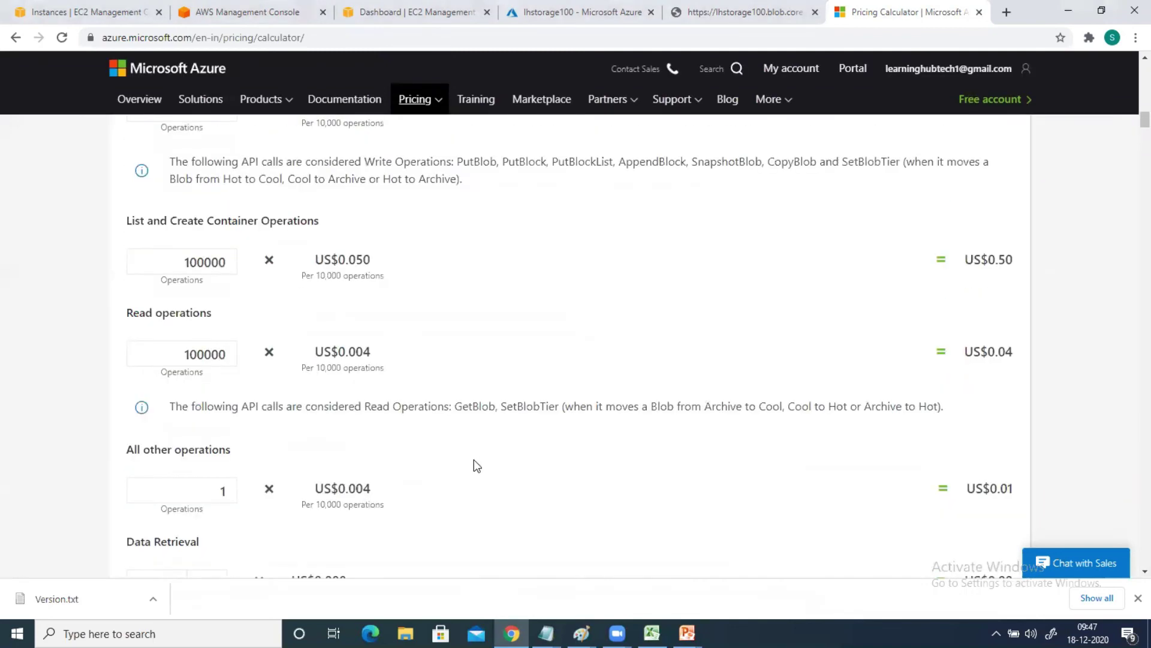
scroll(473, 459, "down", 10)
scroll(473, 459, "up", 12)
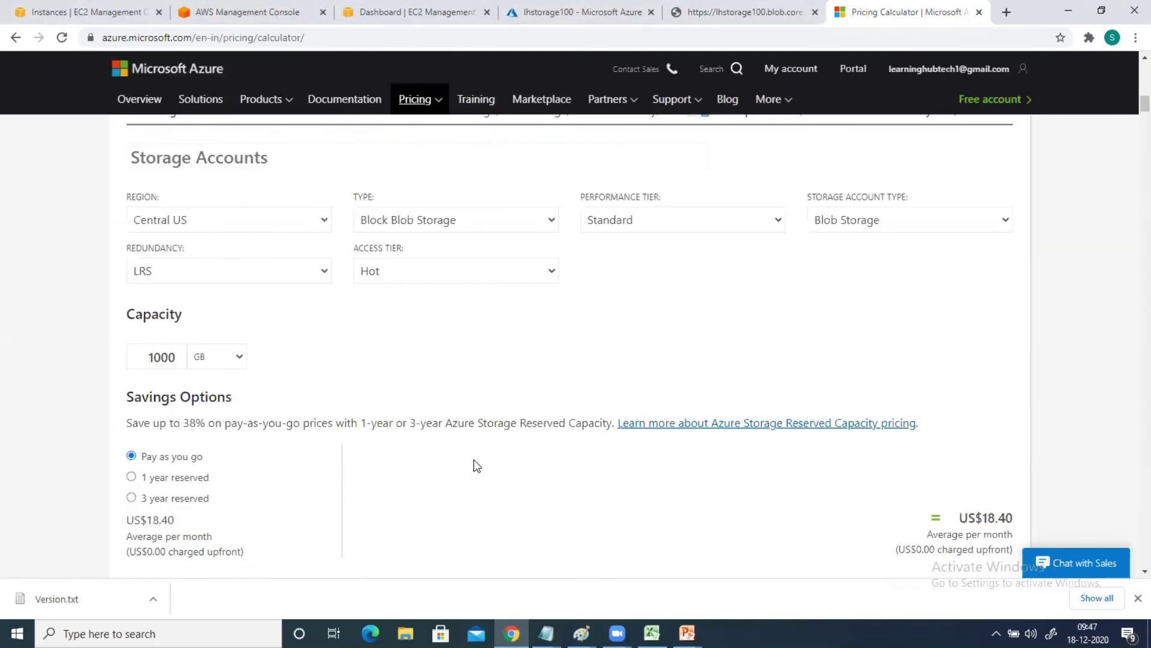
scroll(474, 460, "up", 5)
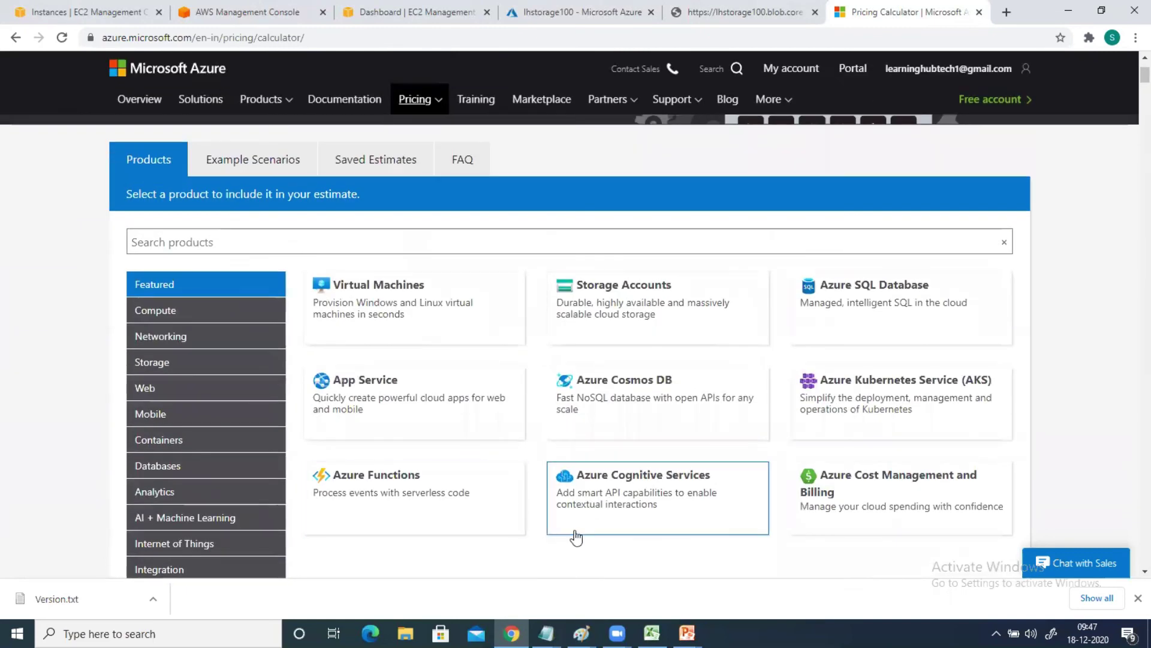
scroll(586, 545, "down", 2)
scroll(590, 547, "down", 8)
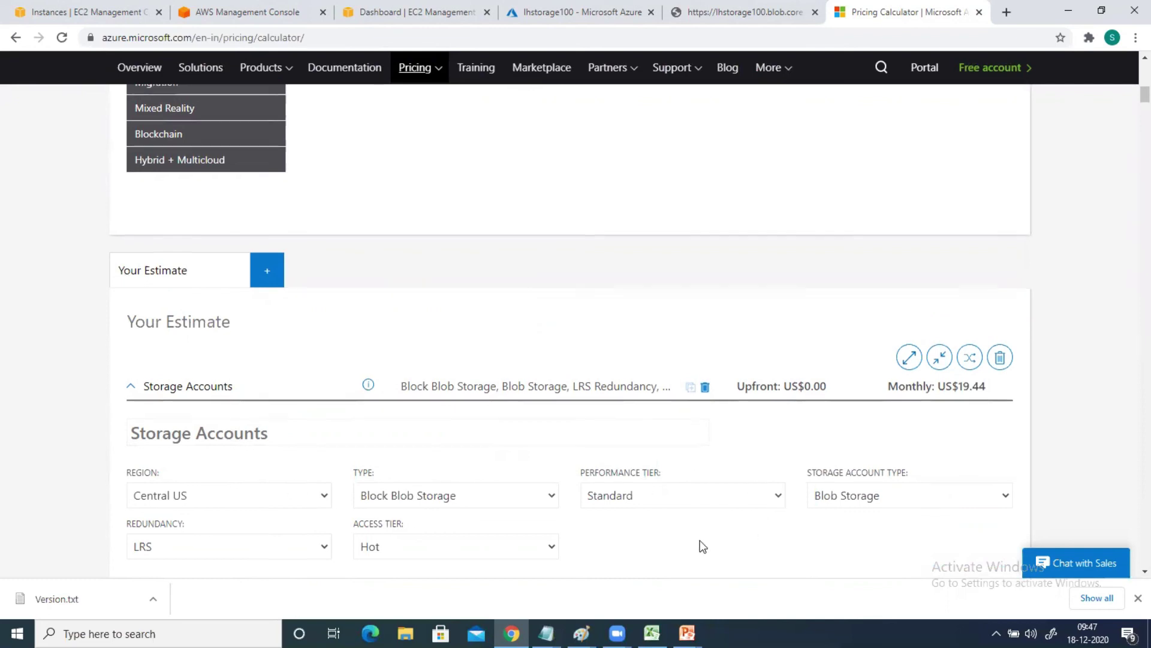
scroll(702, 545, "down", 1)
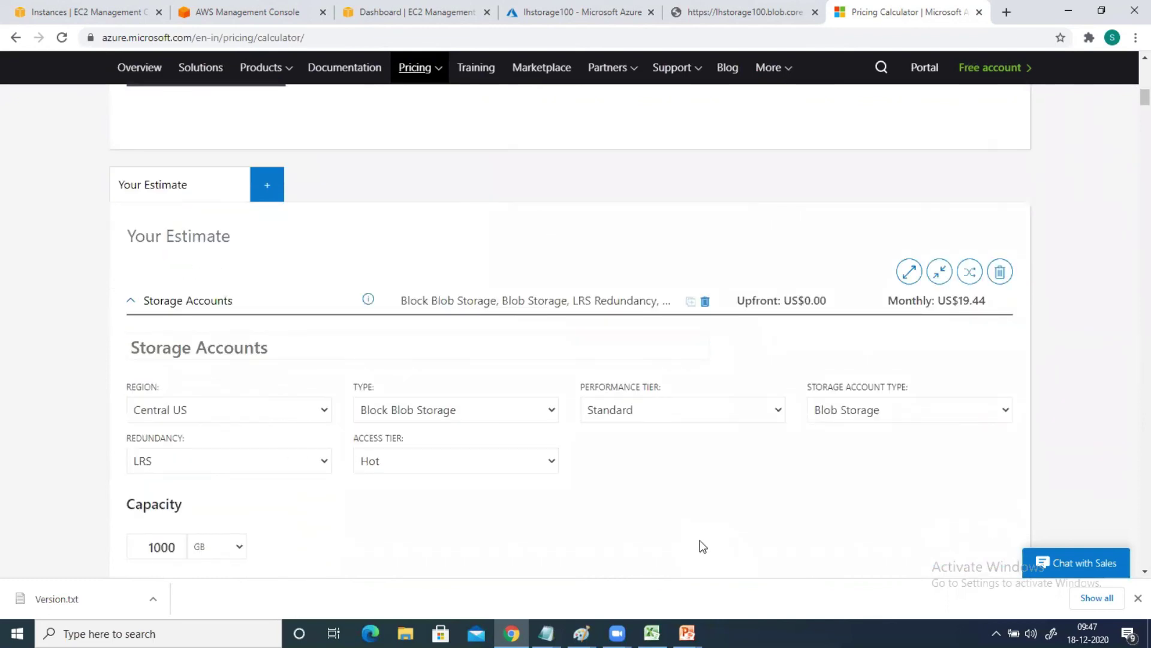
scroll(703, 545, "up", 5)
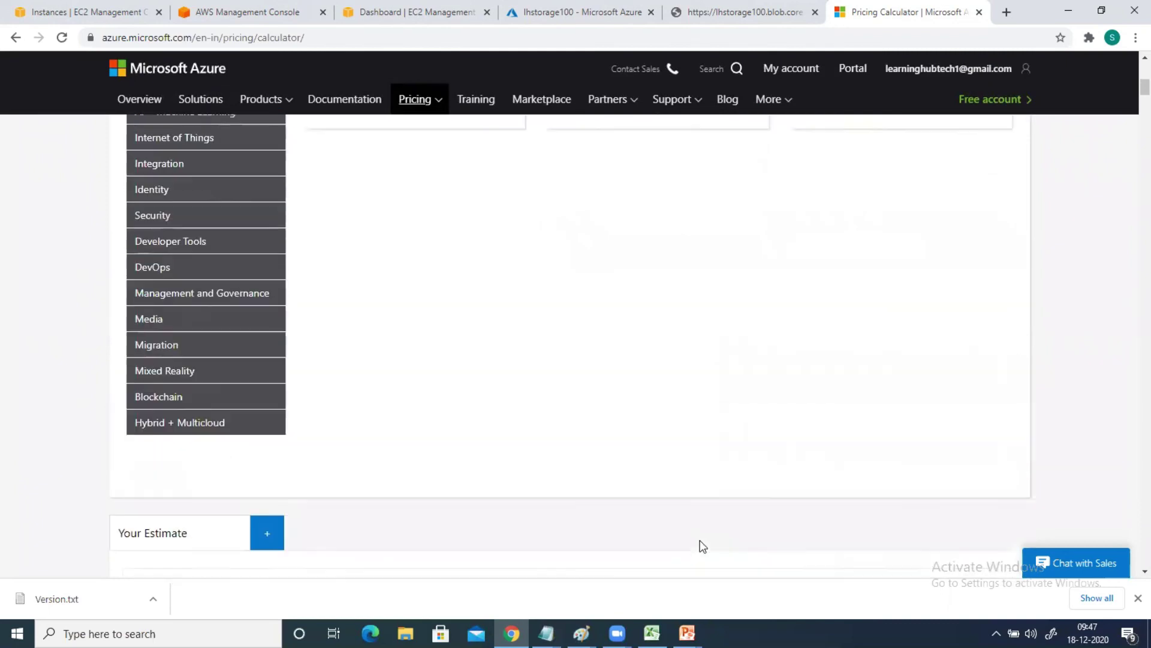
scroll(702, 545, "up", 6)
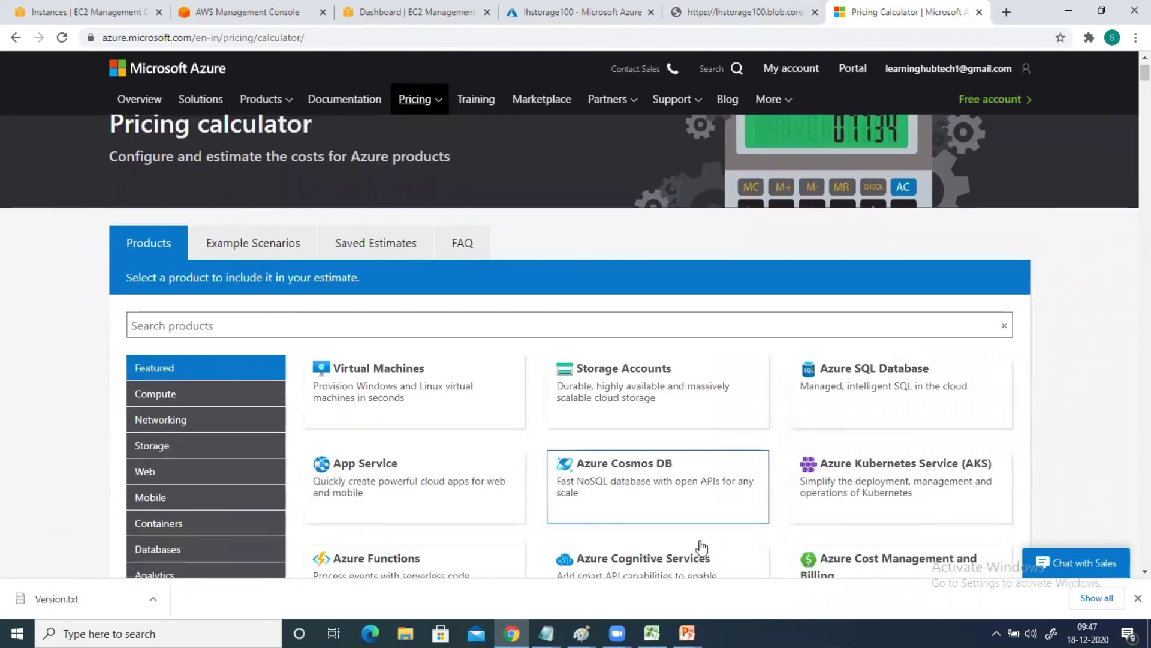